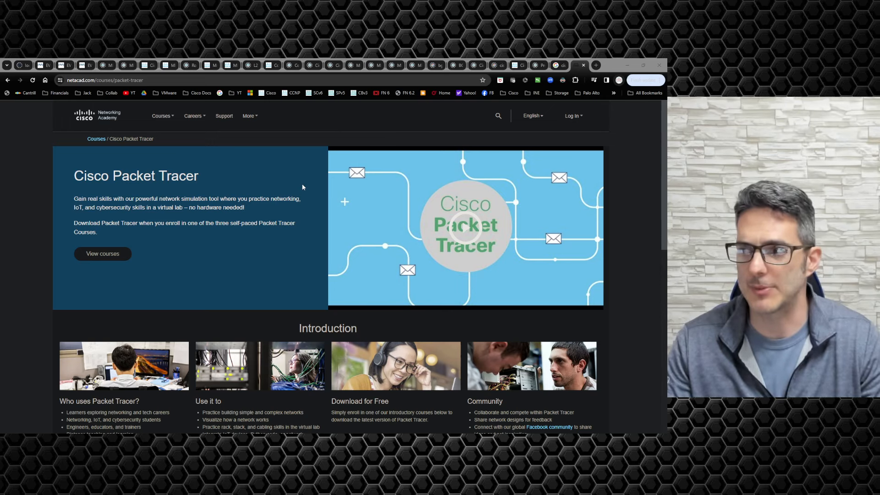
pyautogui.click(559, 65)
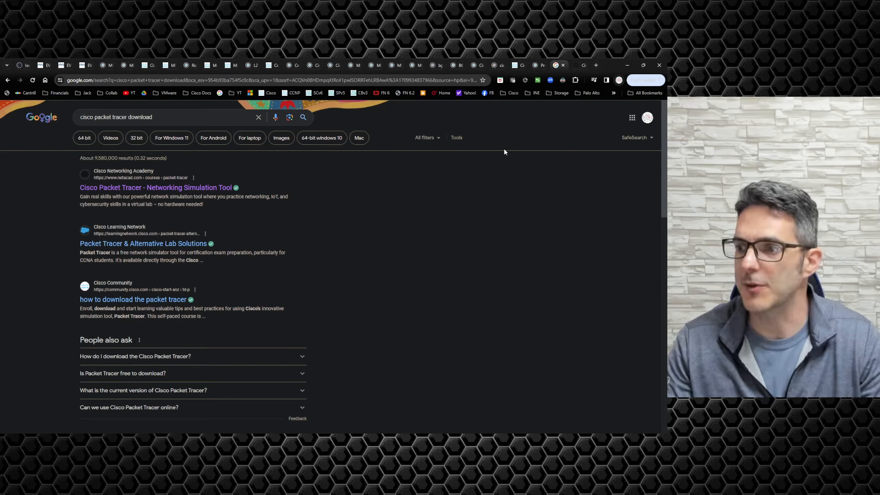
pyautogui.click(574, 65)
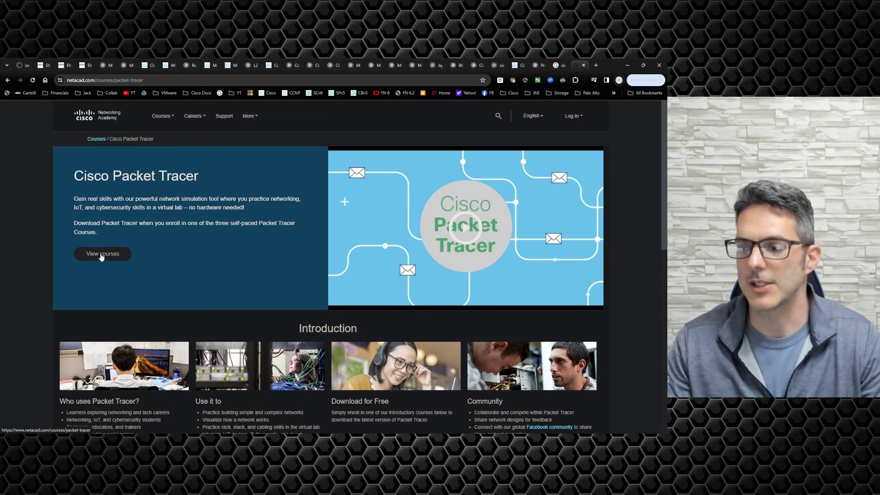
pyautogui.scroll(-1, 102, 257)
pyautogui.scroll(-4, 102, 257)
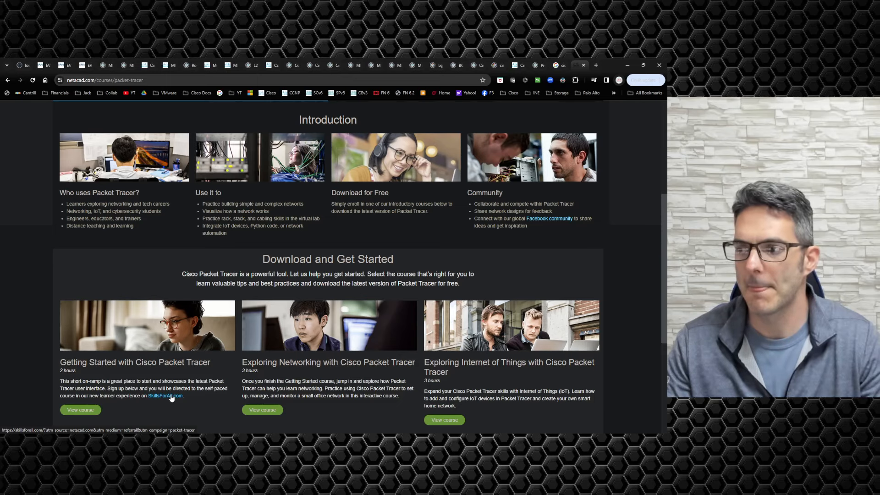
# Step: Follow the SkillsForAll.com link, then Get Started, to reach the Networking Academy Welcome login form
pyautogui.click(172, 397)
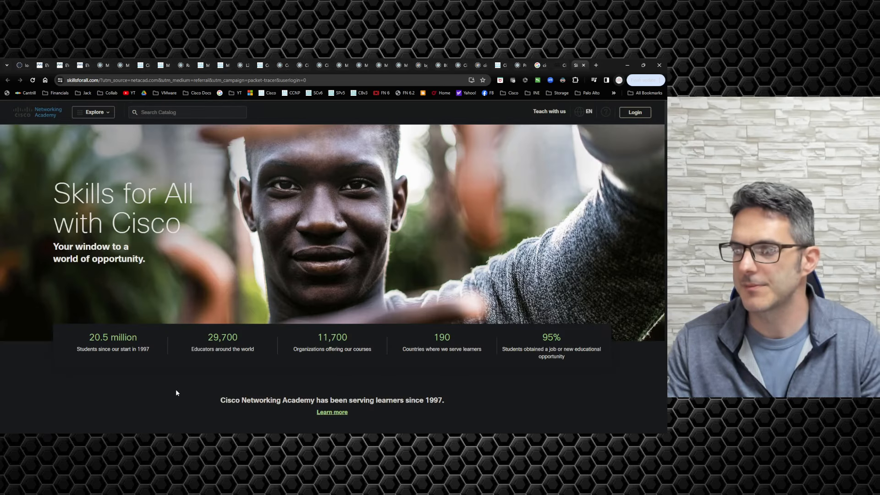
pyautogui.scroll(-6, 175, 389)
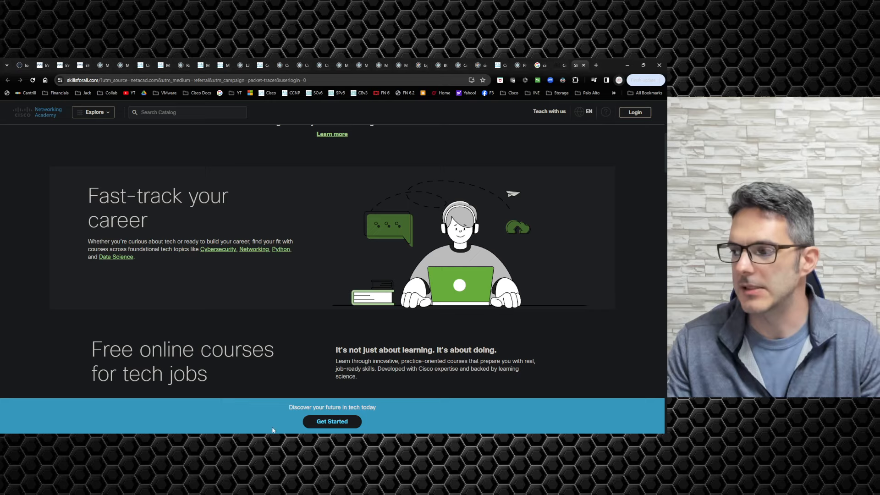
pyautogui.click(322, 424)
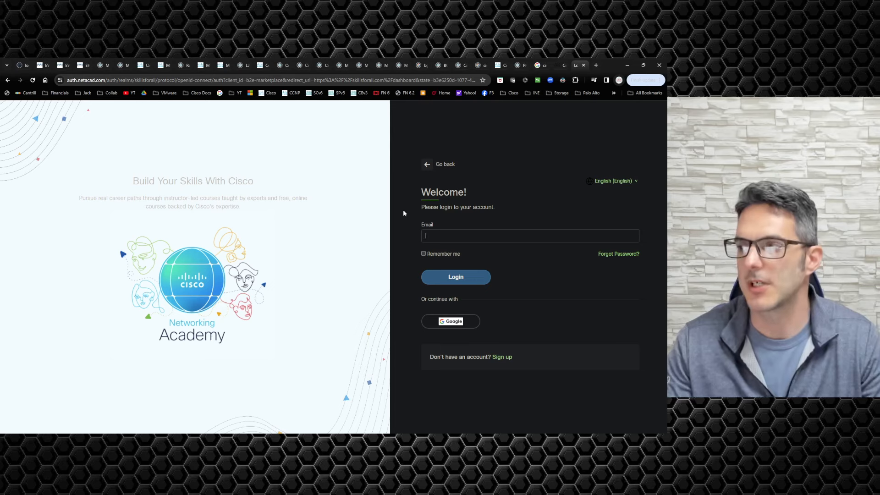
# Step: Log in with Google, tick both Terms & Conditions checkboxes, and Accept & Continue
pyautogui.click(448, 323)
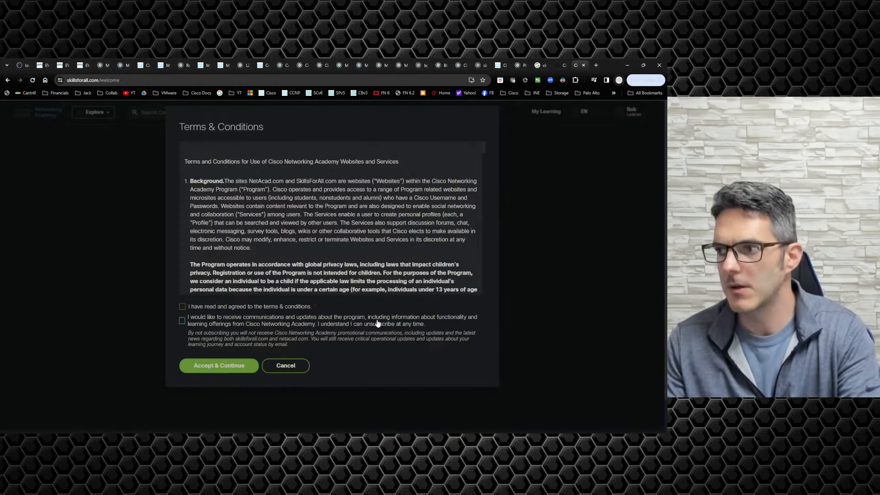
pyautogui.click(185, 309)
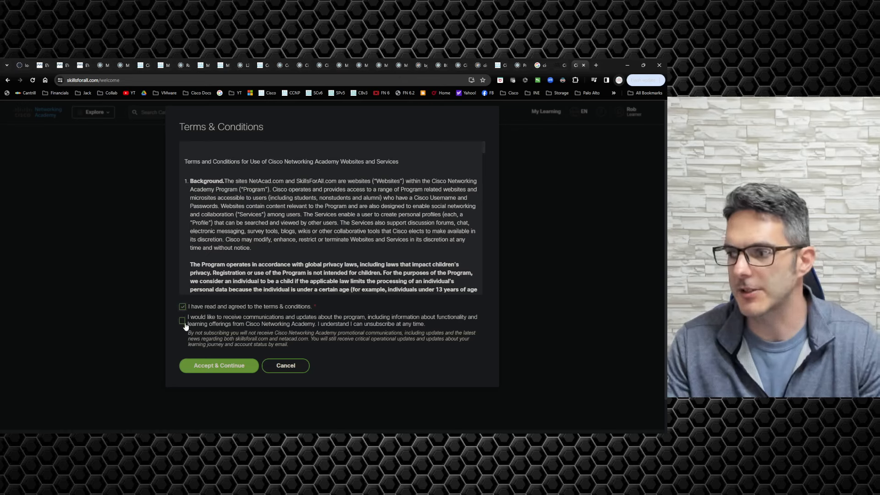
pyautogui.click(184, 322)
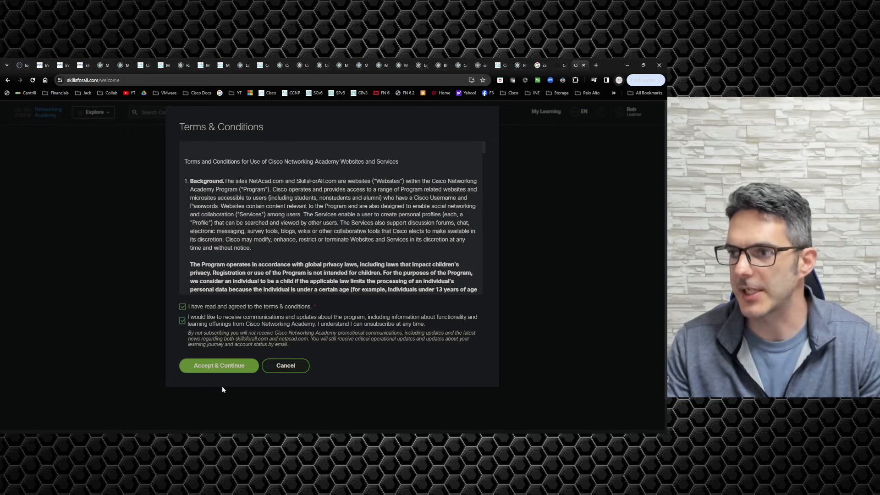
pyautogui.click(226, 370)
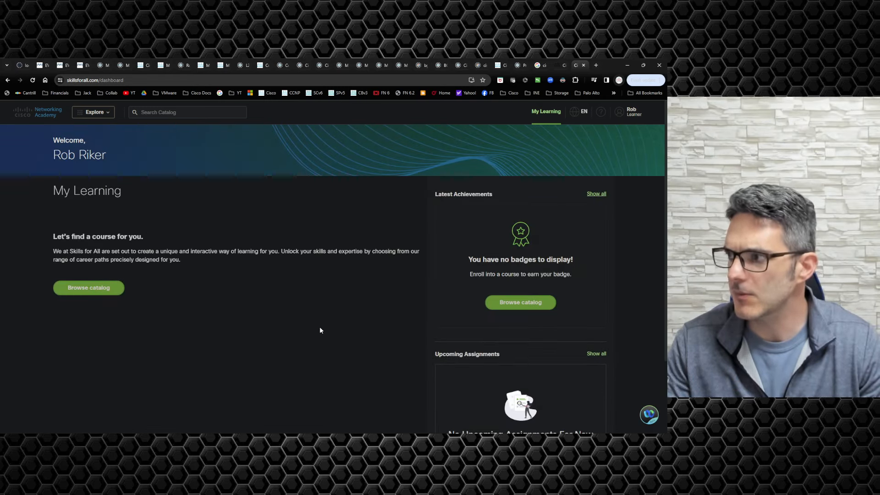
# Step: From the Explore menu, open the free 2-hour beginner Getting Started with Cisco Packet Tracer course
pyautogui.scroll(-3, 320, 327)
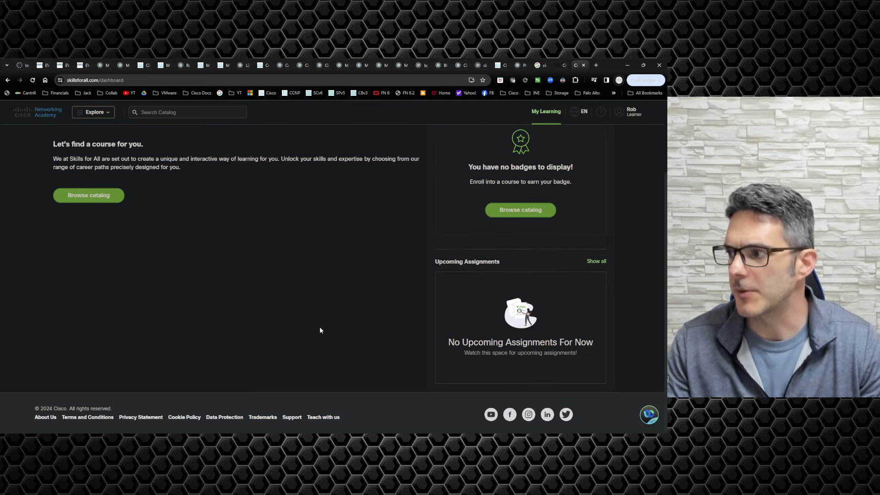
pyautogui.scroll(2, 320, 326)
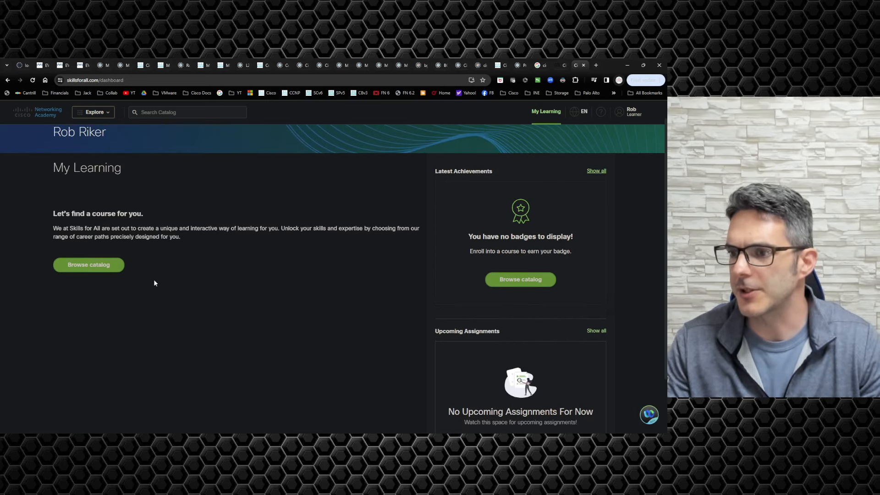
pyautogui.click(94, 112)
pyautogui.click(94, 113)
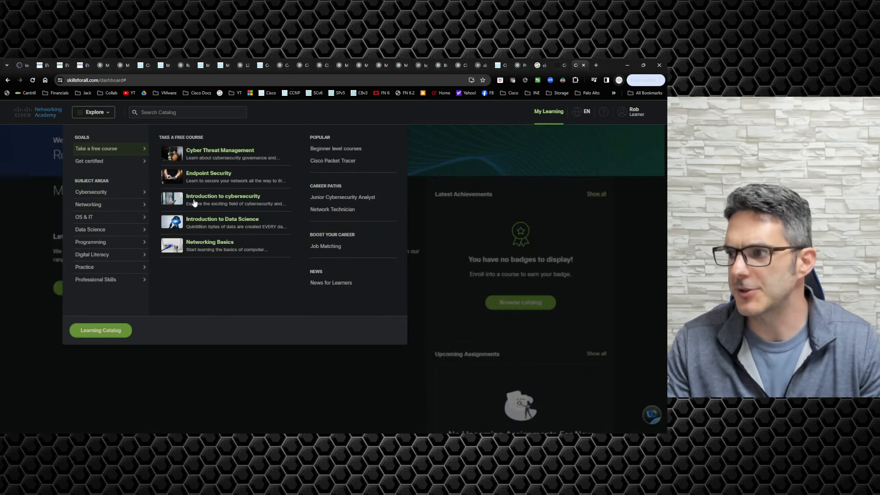
pyautogui.click(333, 161)
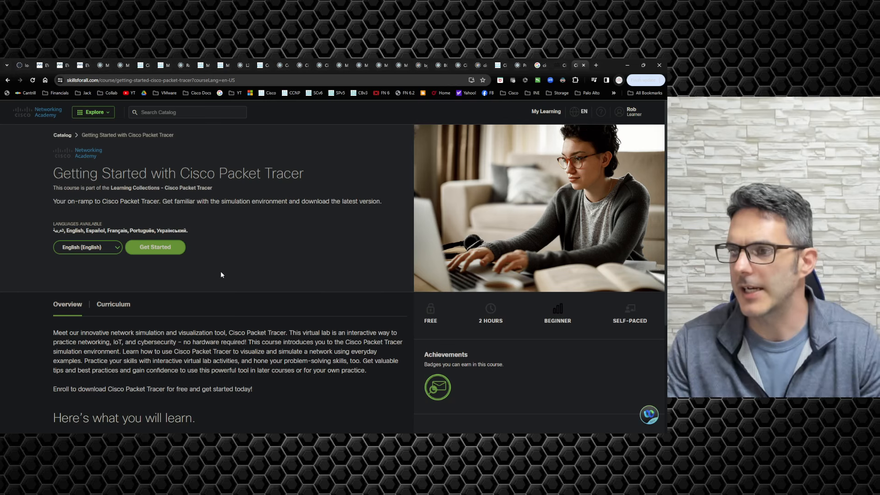
pyautogui.scroll(-4, 223, 269)
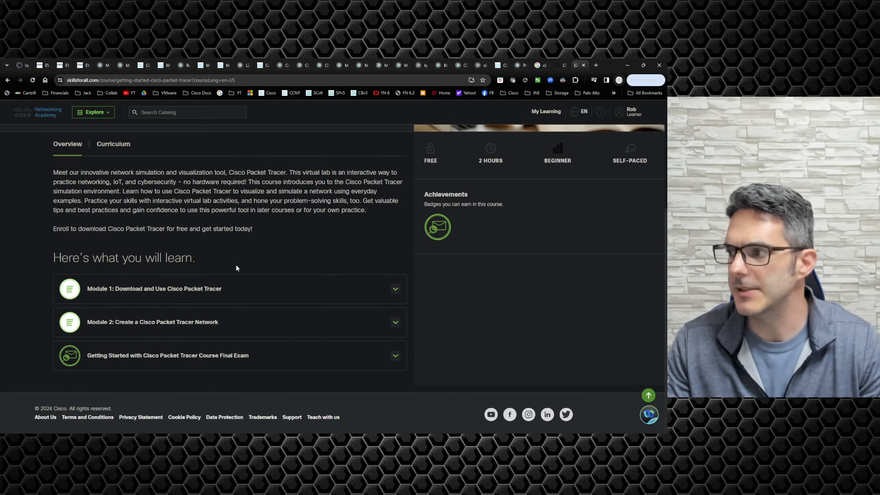
pyautogui.scroll(3, 204, 252)
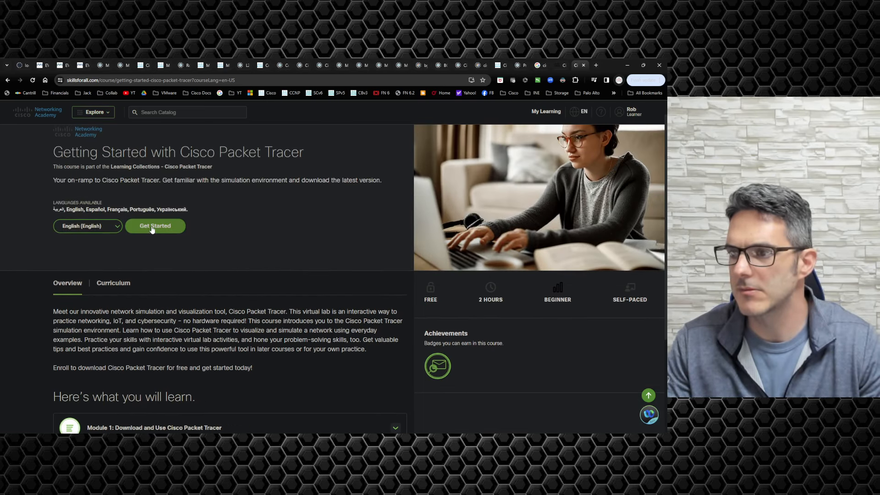
# Step: Start the course and browse 1.1 The Cisco Packet Tracer Interface, the Resources tab and 2.0
pyautogui.click(148, 228)
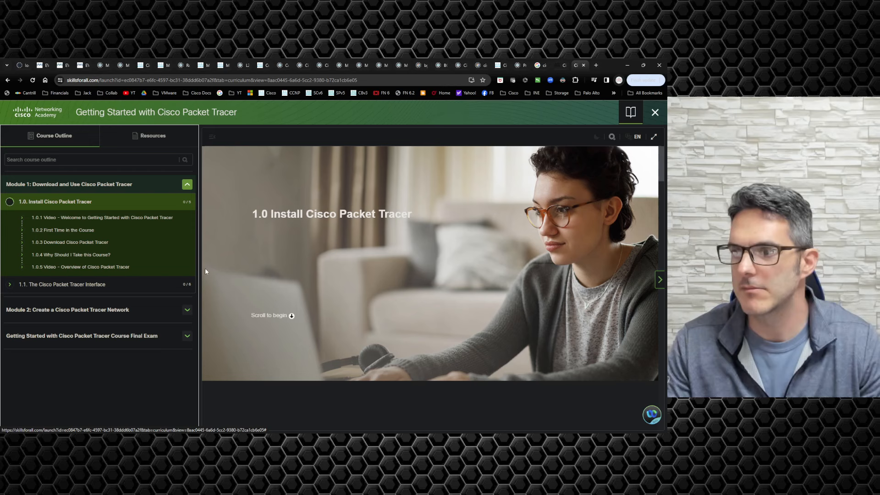
pyautogui.click(659, 285)
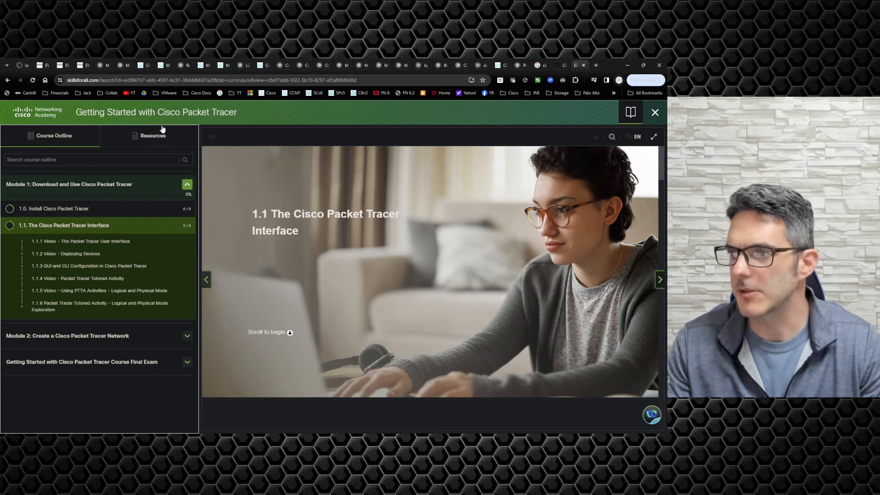
pyautogui.click(155, 138)
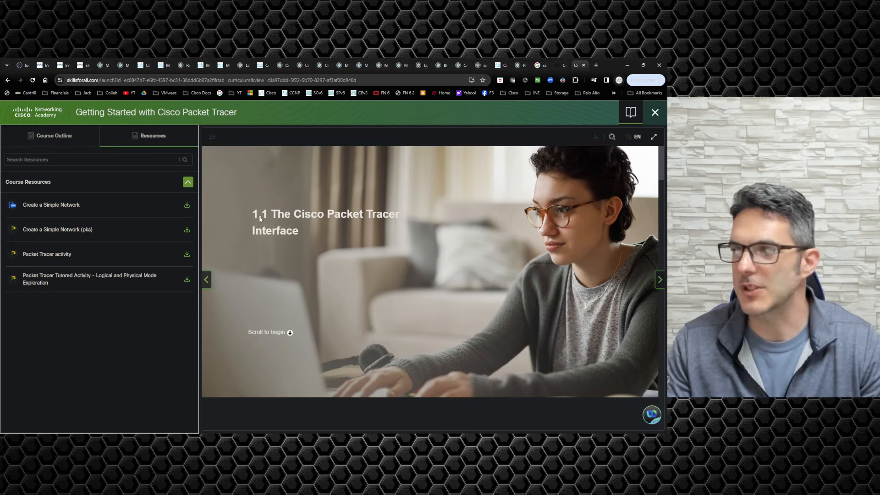
pyautogui.click(661, 279)
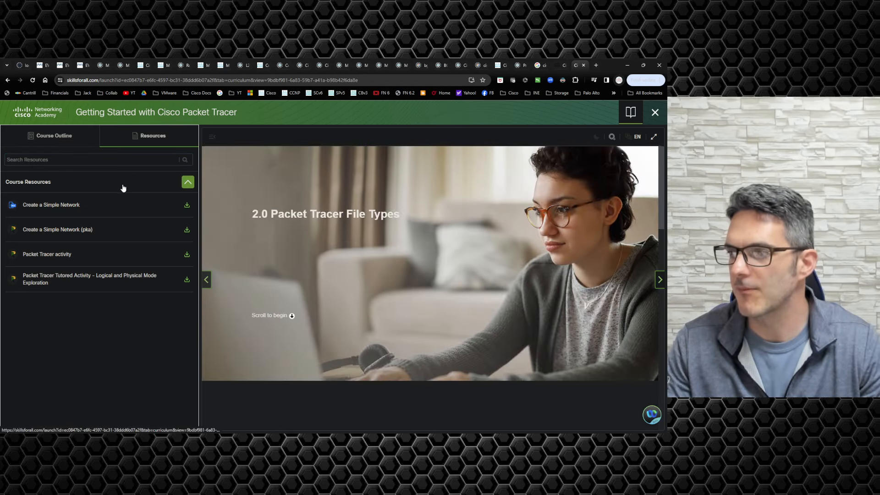
# Step: In the Course Outline, expand Module 1 and open section 1.0 Install Cisco Packet Tracer
pyautogui.click(47, 140)
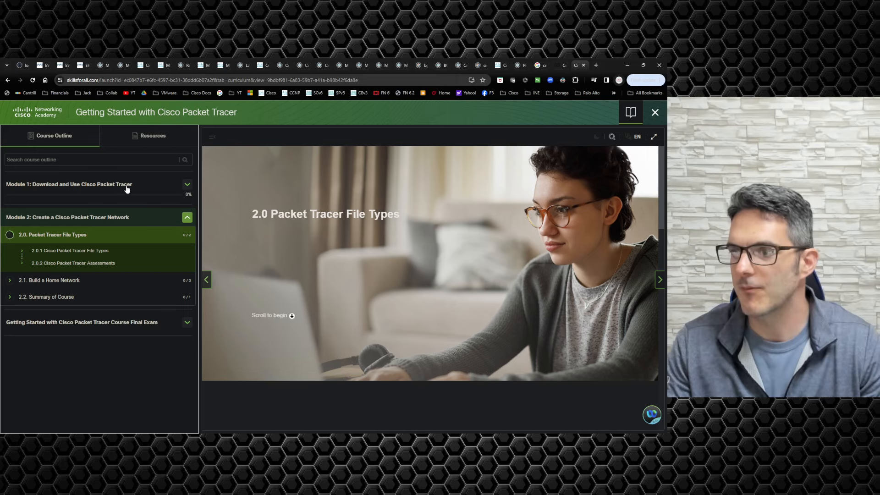
pyautogui.click(186, 185)
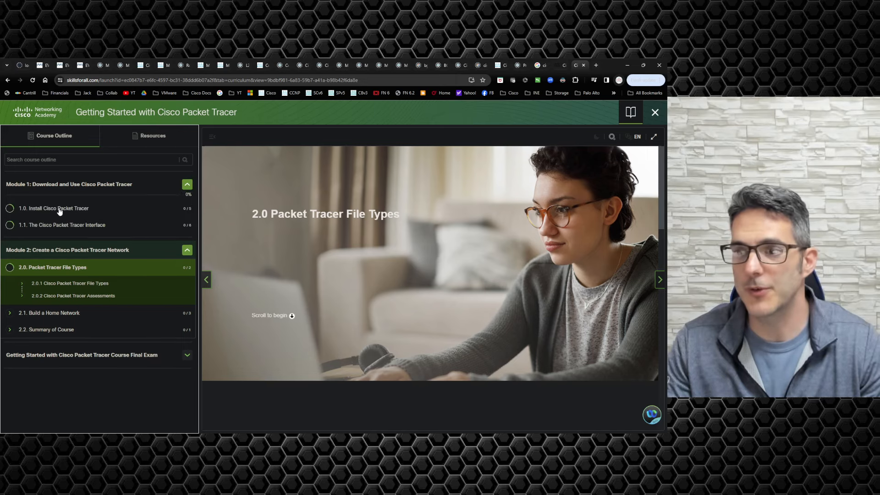
pyautogui.click(58, 208)
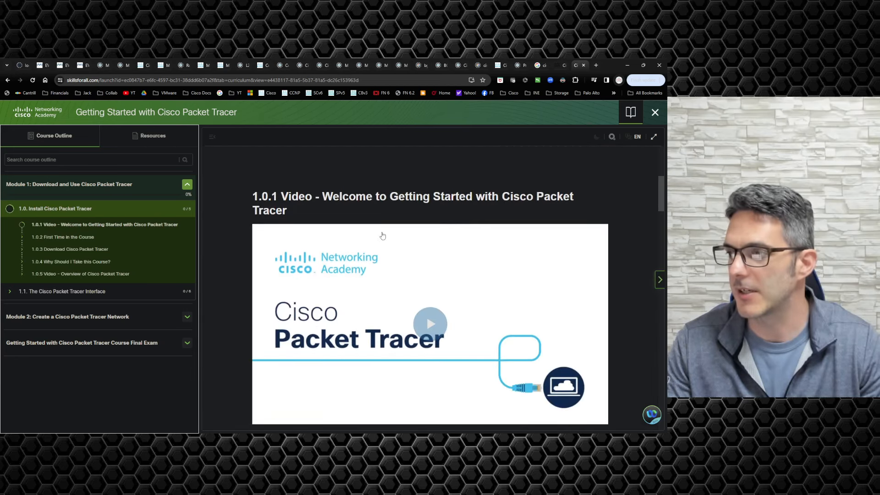
# Step: In lesson 1.0.3 Download Cisco Packet Tracer, follow the skillsforall.com/resources/lab-downloads link
pyautogui.scroll(-5, 230, 223)
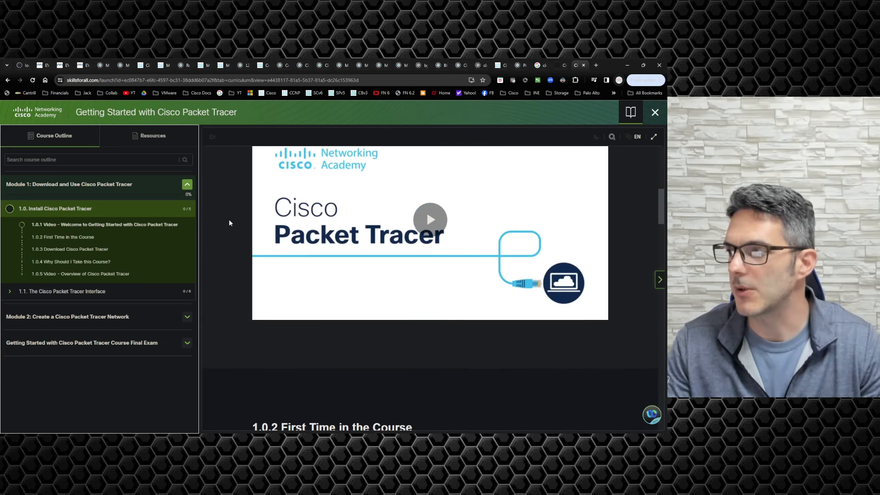
pyautogui.scroll(-10, 229, 223)
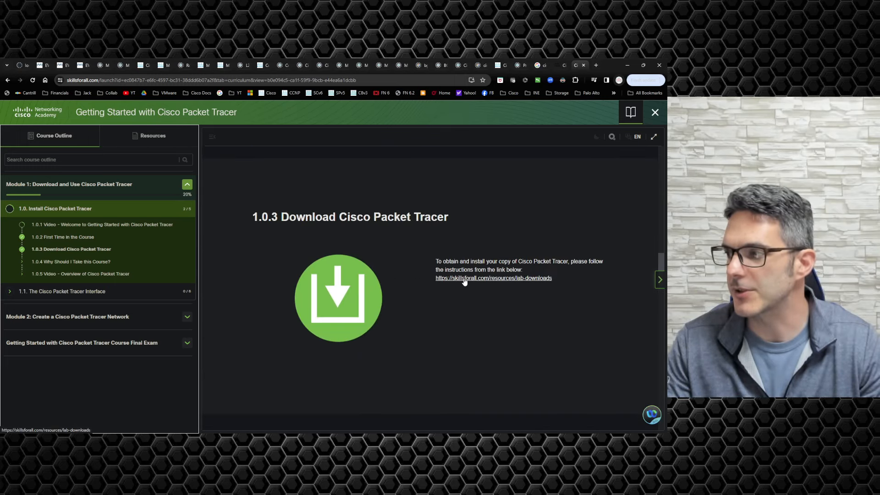
pyautogui.click(465, 280)
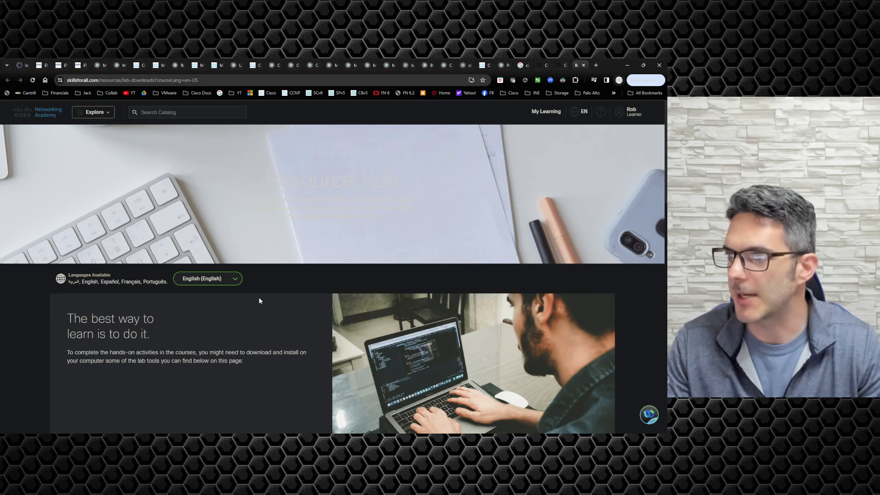
# Step: Scroll the lab downloads page to the Packet Tracer 8.2.2 MacOS, Ubuntu and Windows 64bit links
pyautogui.scroll(-6, 259, 301)
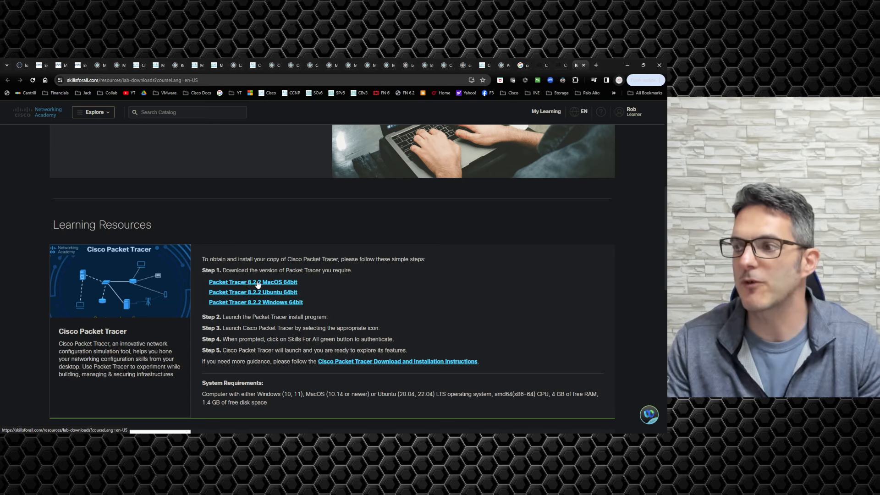
pyautogui.scroll(-1, 258, 285)
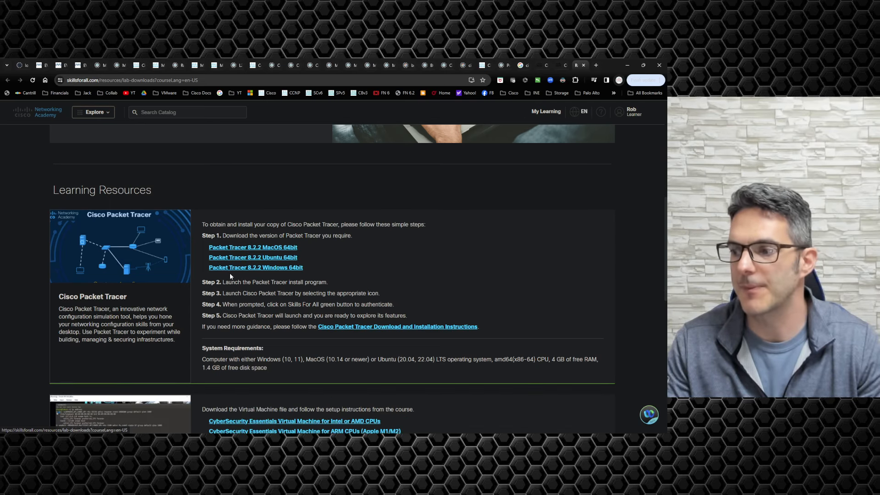
pyautogui.scroll(-3, 257, 305)
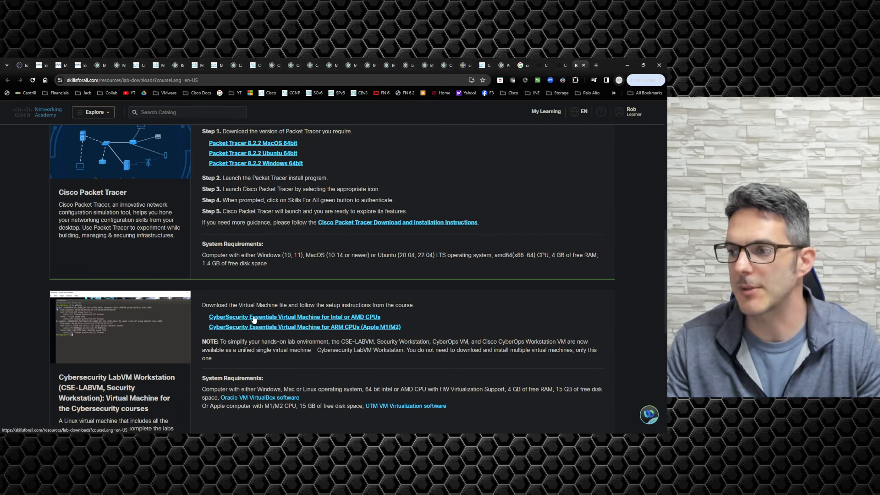
pyautogui.scroll(-3, 254, 319)
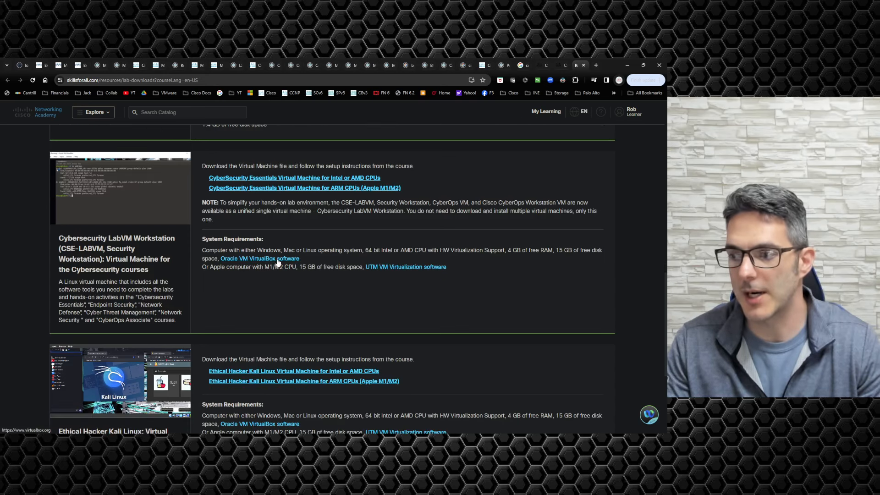
pyautogui.scroll(-4, 284, 359)
pyautogui.scroll(7, 284, 359)
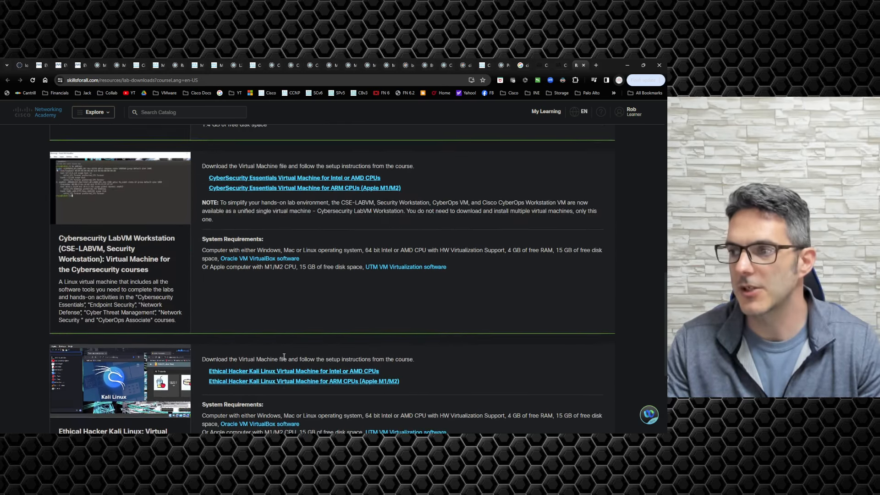
pyautogui.scroll(3, 284, 356)
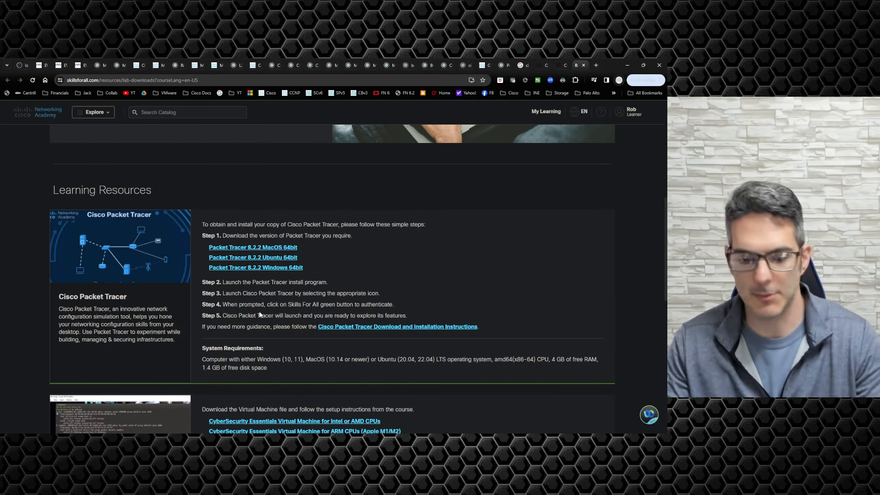
# Step: Run the Windows 64bit installer and install Packet Tracer 8.2.2 with default folders and a desktop shortcut
pyautogui.click(276, 268)
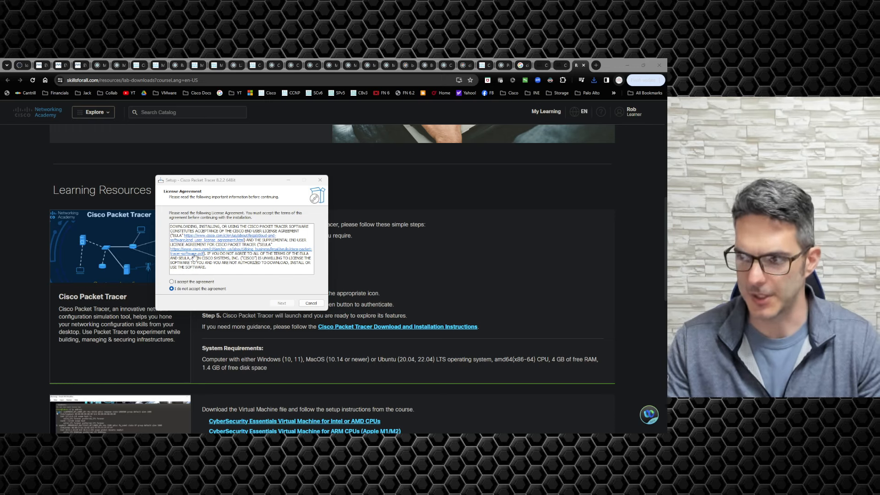
pyautogui.click(189, 282)
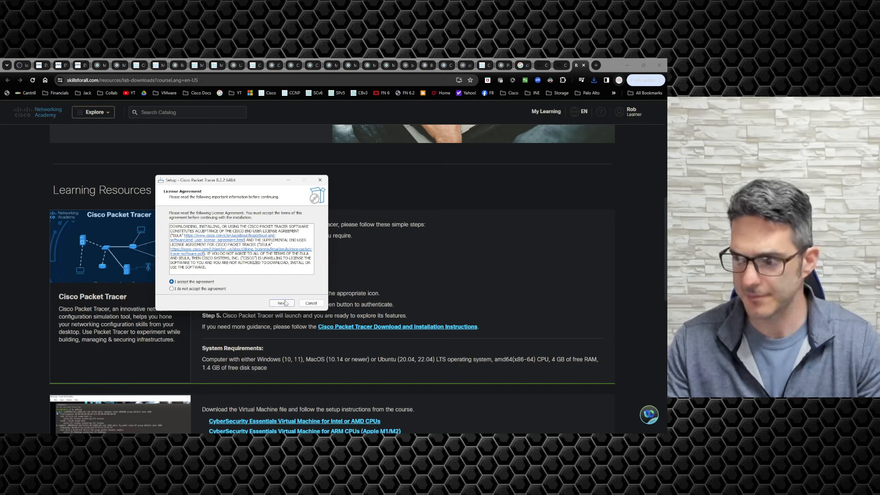
pyautogui.click(282, 303)
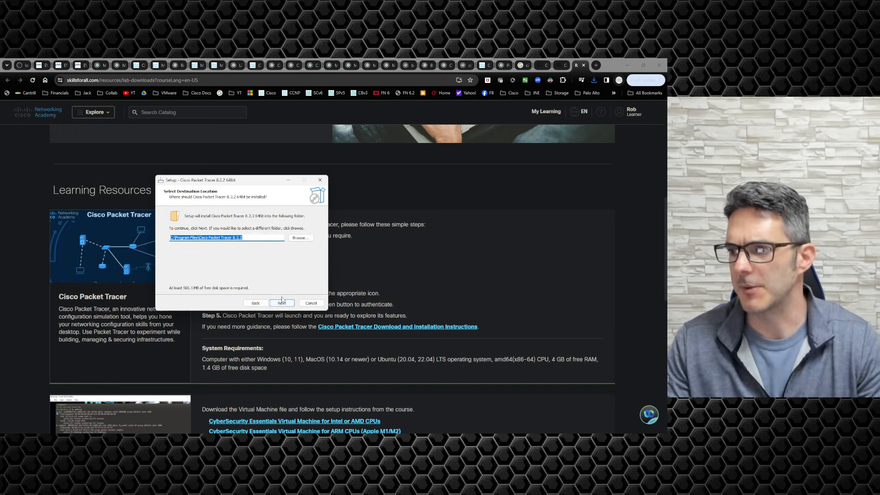
pyautogui.click(282, 303)
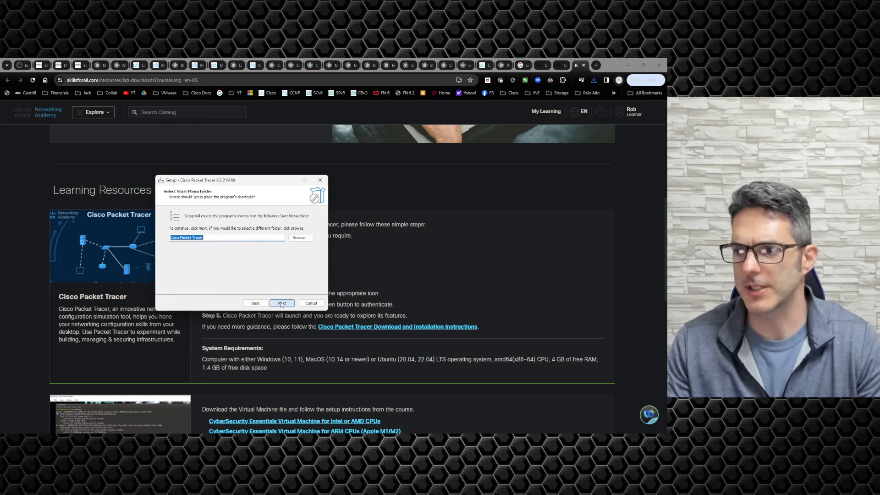
pyautogui.click(282, 303)
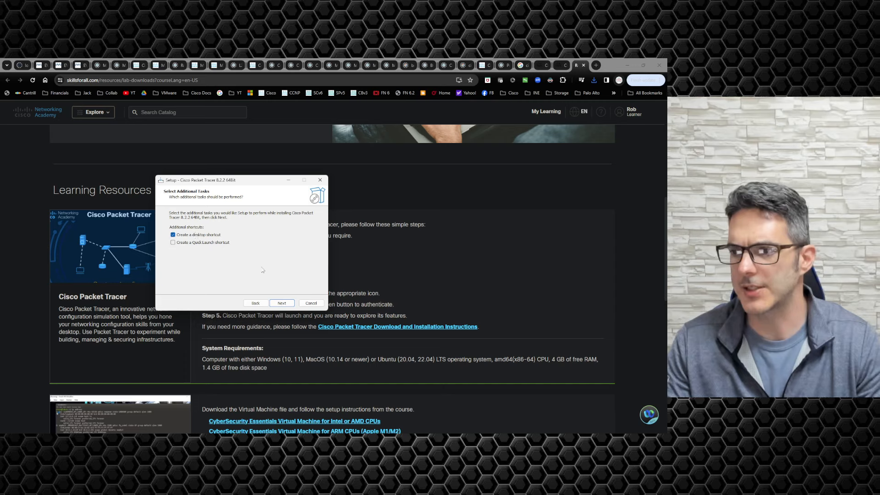
pyautogui.click(281, 303)
pyautogui.click(288, 304)
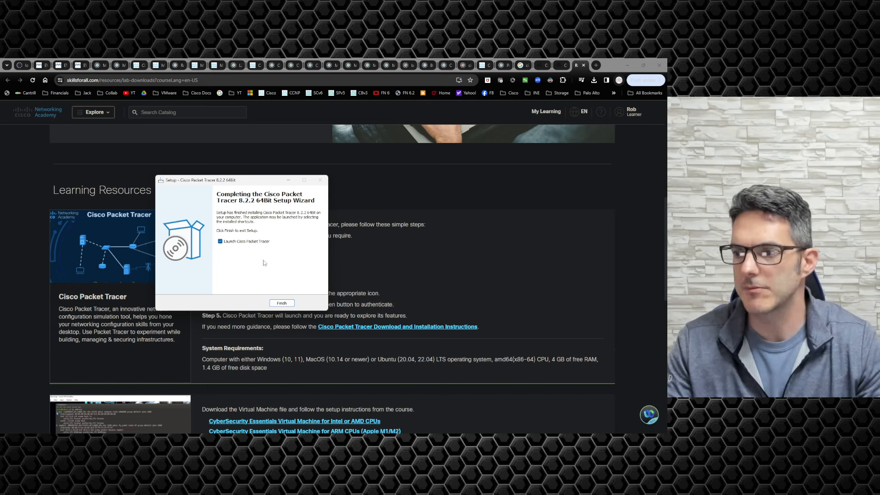
# Step: Finish setup with Launch Cisco Packet Tracer checked and decline multi-user mode
pyautogui.click(294, 303)
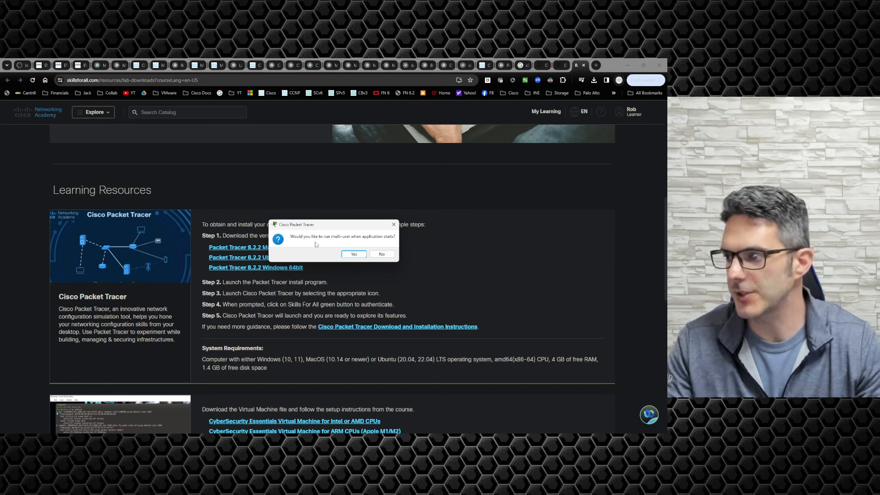
pyautogui.click(382, 255)
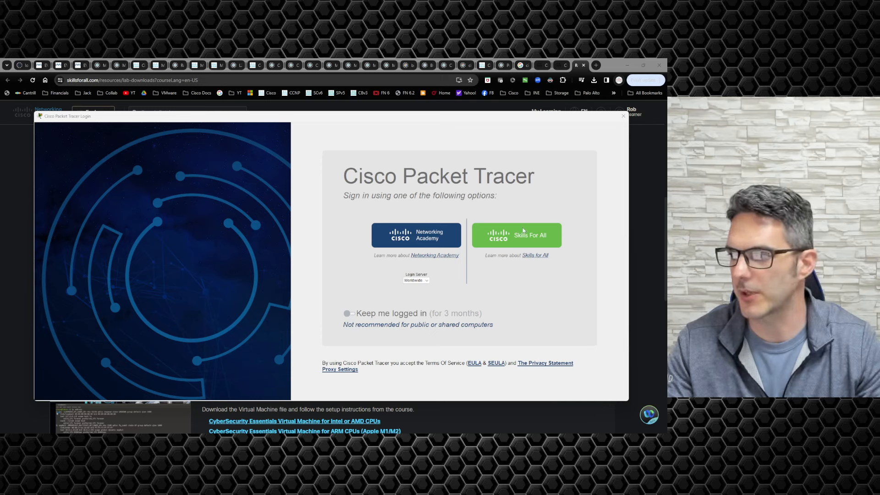
# Step: Sign in via Skills For All with Keep me logged in enabled, then close the localhost success tab
pyautogui.click(524, 285)
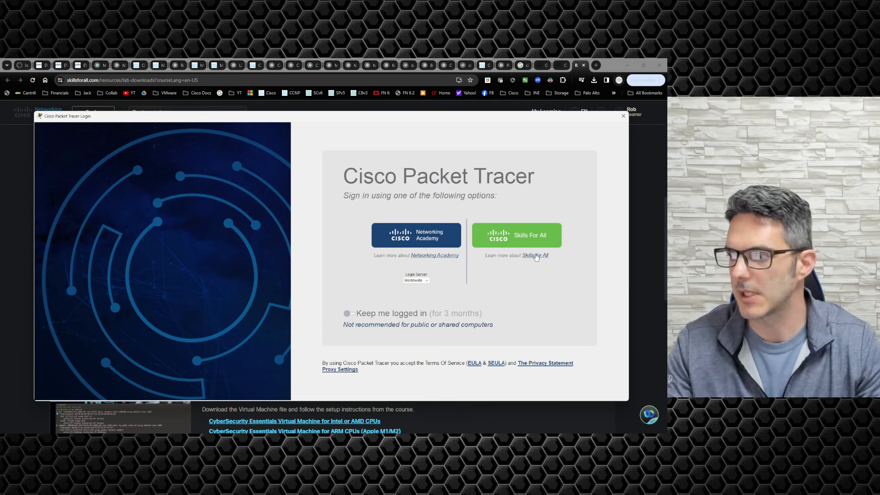
pyautogui.click(349, 313)
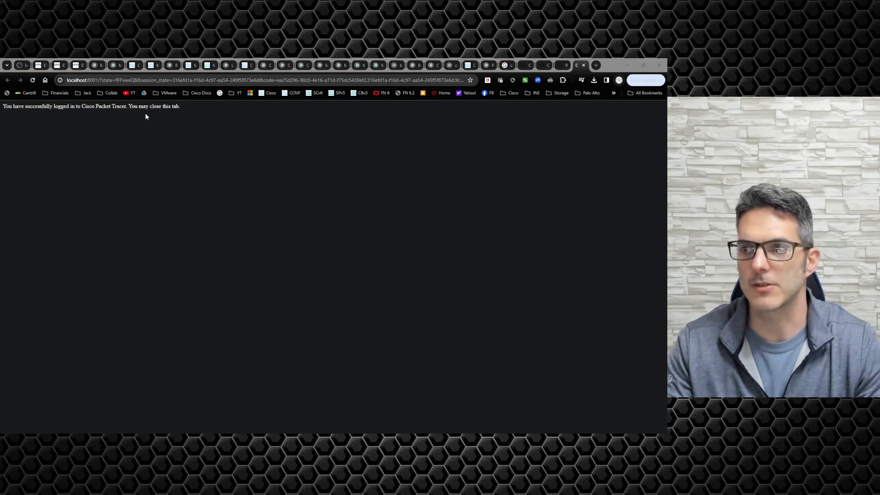
pyautogui.click(584, 65)
# Step: Minimize Chrome, the csc.jpg photo viewer and the 7-Zip window to reveal Packet Tracer
pyautogui.click(627, 66)
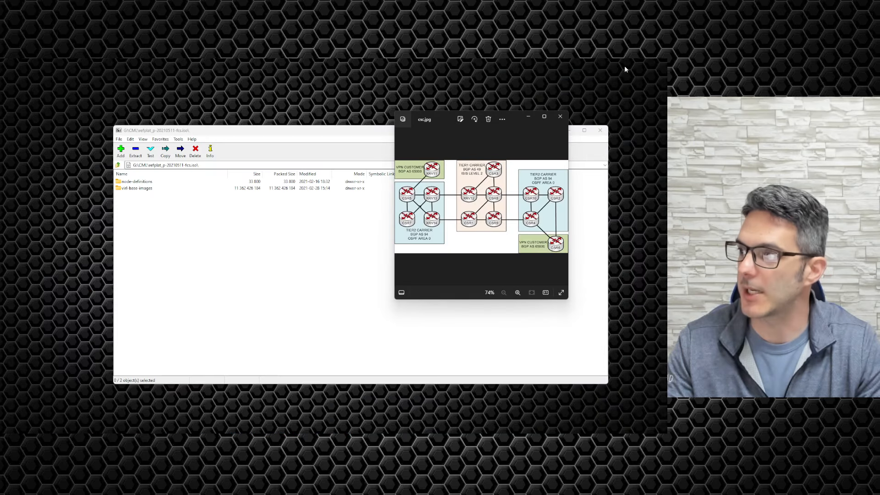
pyautogui.click(528, 116)
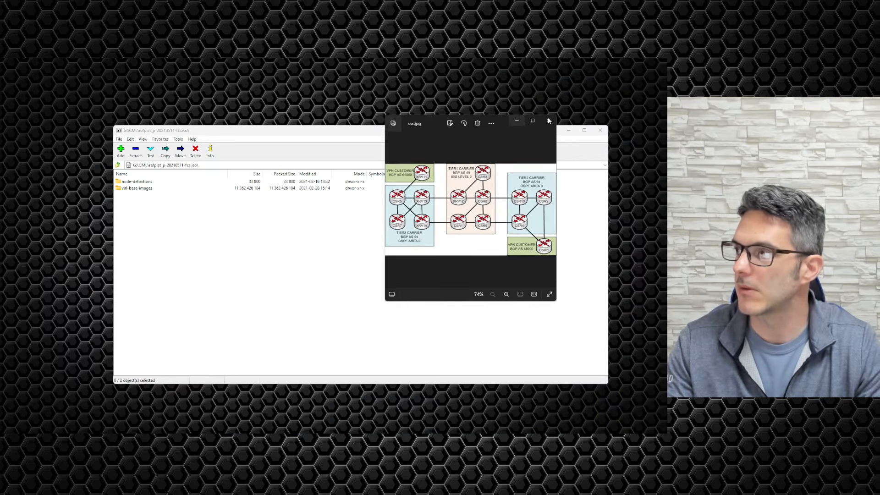
pyautogui.click(569, 130)
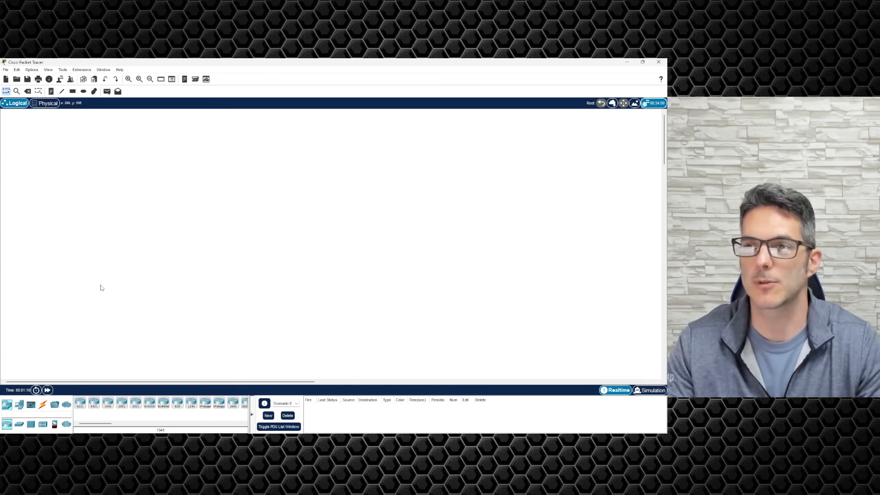
# Step: Place a test IoT Thing from End Devices > Components onto the canvas
pyautogui.click(20, 406)
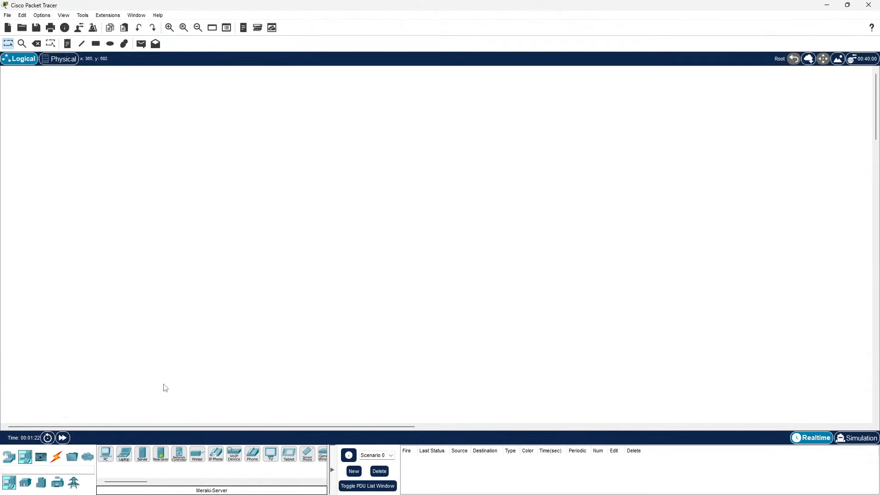
pyautogui.click(41, 457)
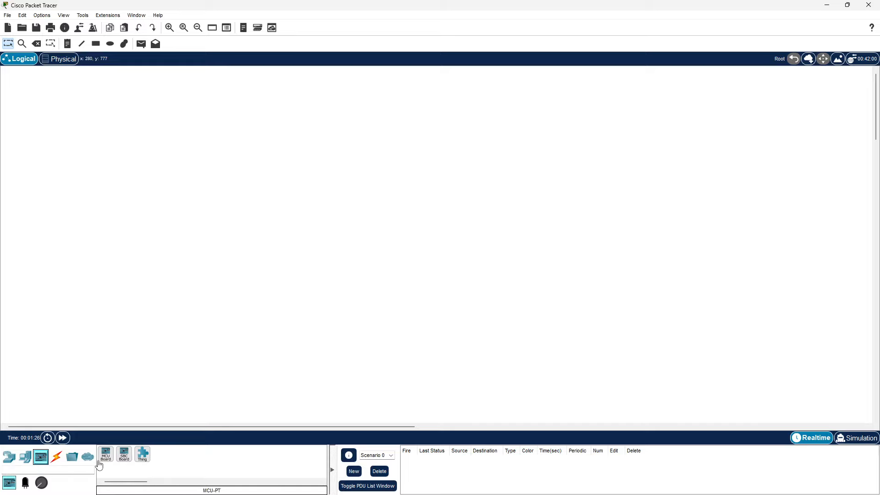
pyautogui.click(143, 458)
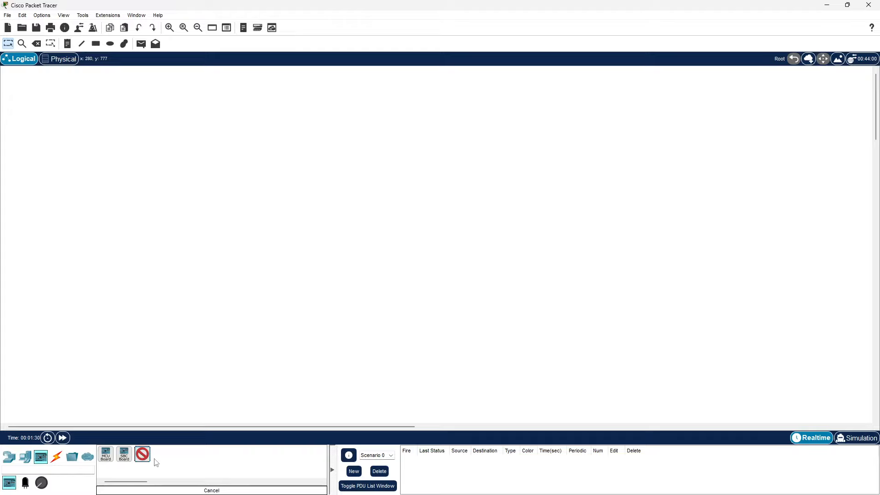
pyautogui.click(287, 341)
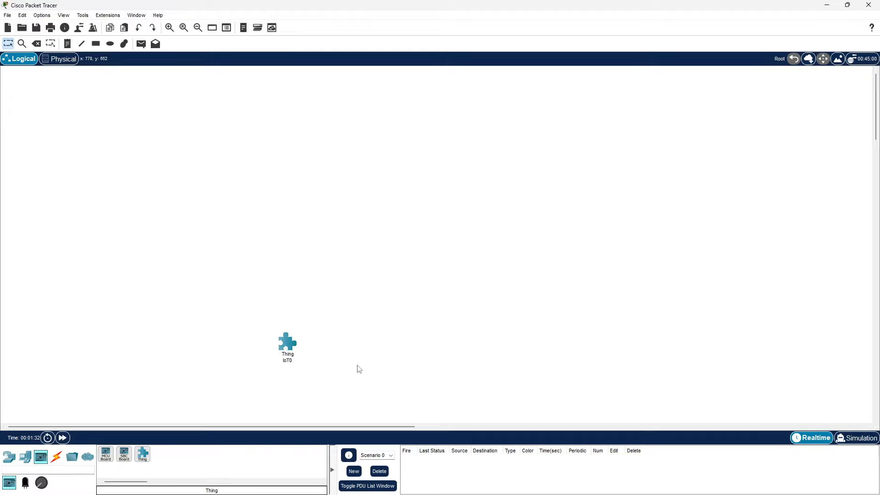
# Step: Delete the IoT0 Thing to leave the canvas blank, then show the connection cable types
pyautogui.press('Delete')
pyautogui.click(290, 345)
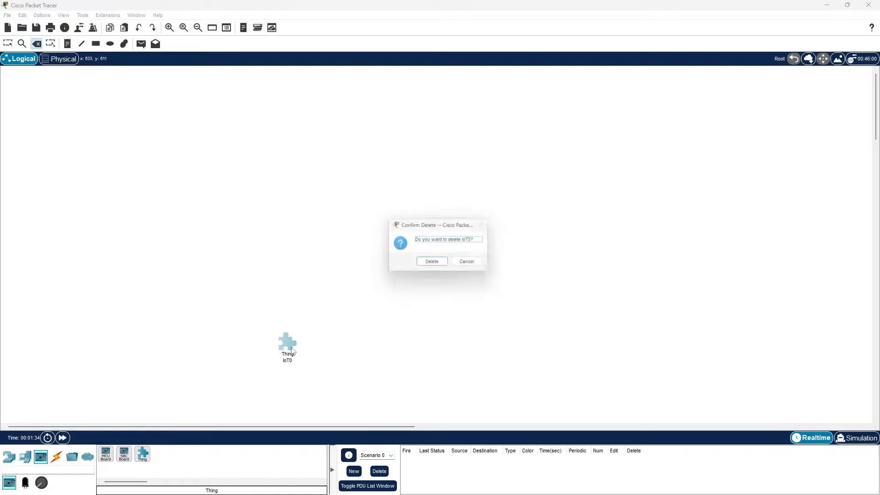
pyautogui.click(429, 264)
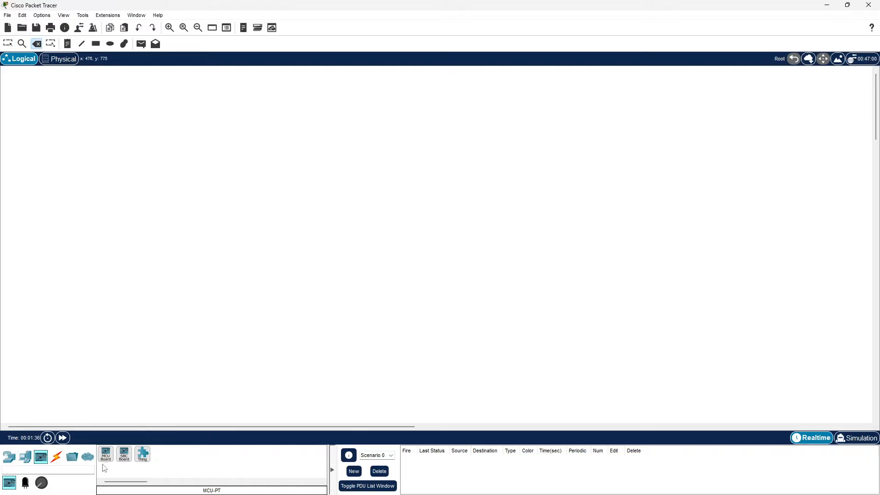
pyautogui.click(55, 459)
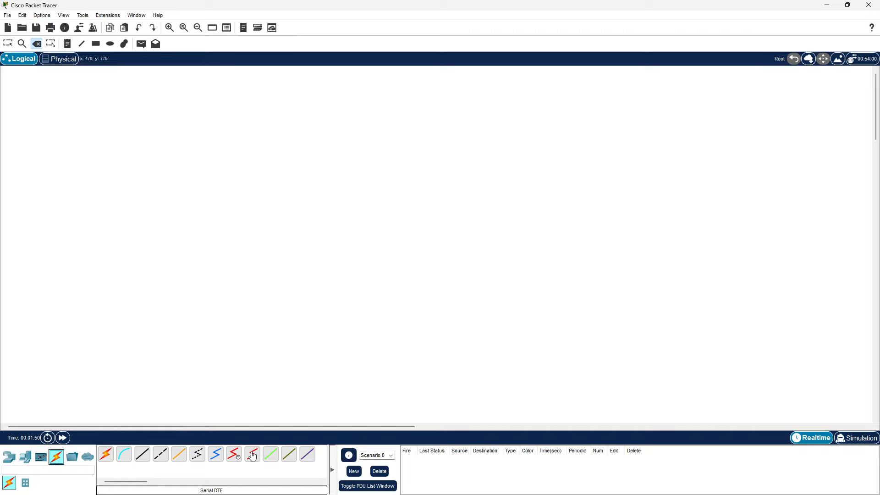
# Step: Select the Serial DCE cable from the Connections library
pyautogui.click(234, 459)
# Step: Browse the Routers, Switches, Hubs, Wireless and Security device lists, then return to Select mode
pyautogui.click(9, 464)
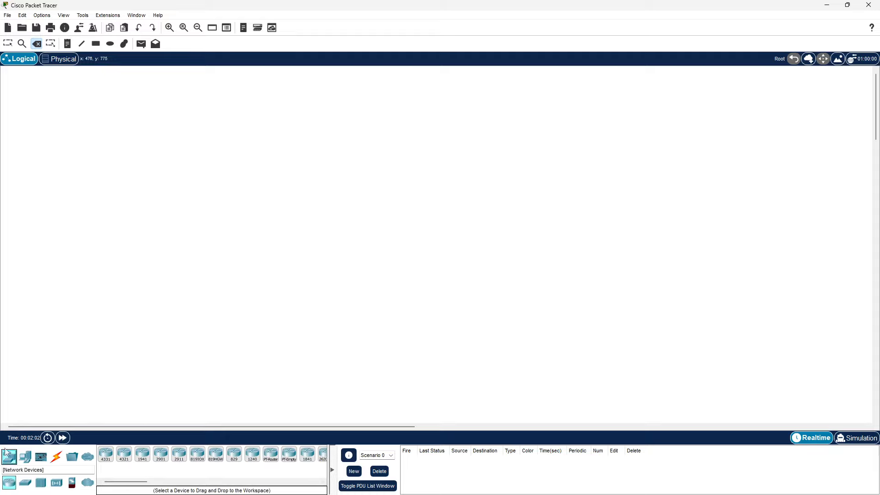
pyautogui.click(27, 483)
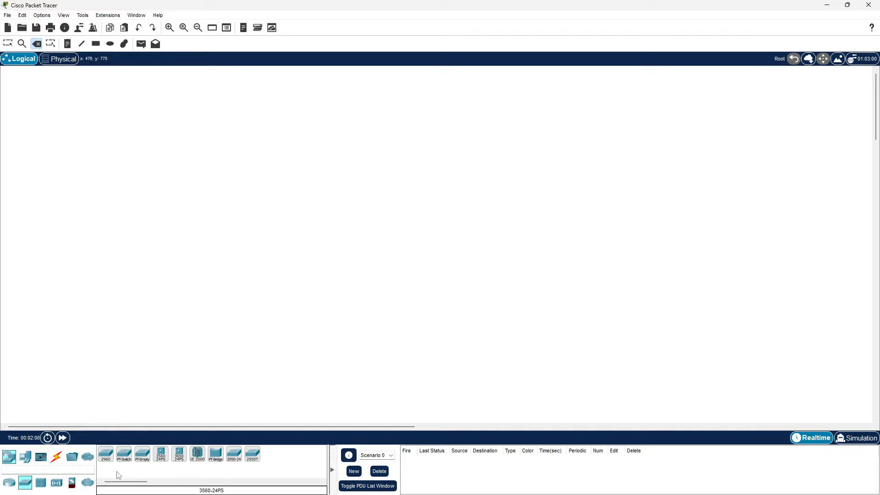
pyautogui.click(37, 485)
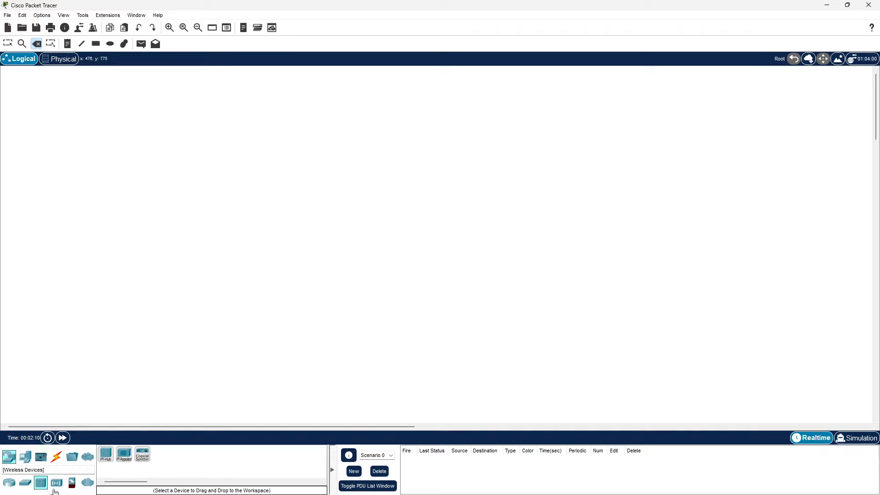
pyautogui.click(57, 485)
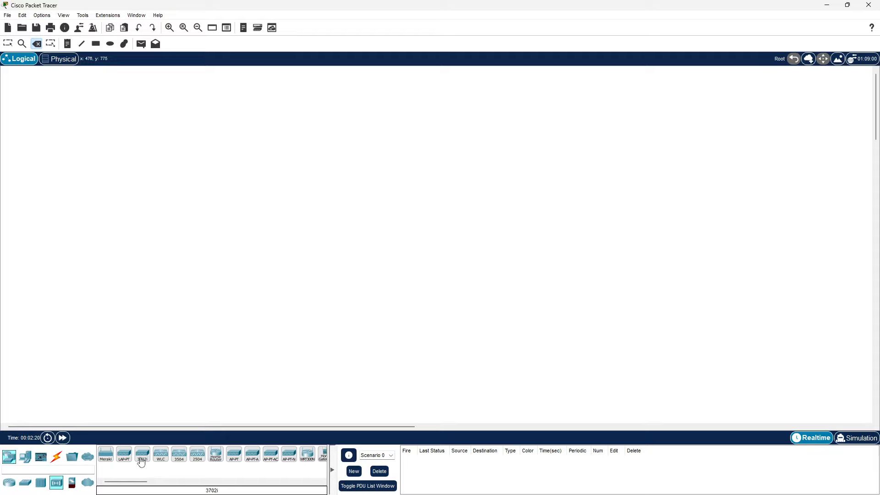
pyautogui.click(72, 483)
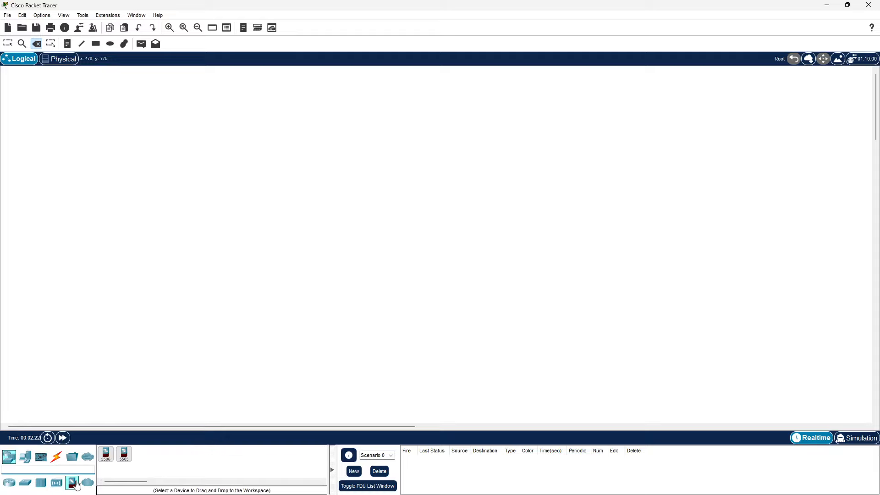
pyautogui.click(106, 464)
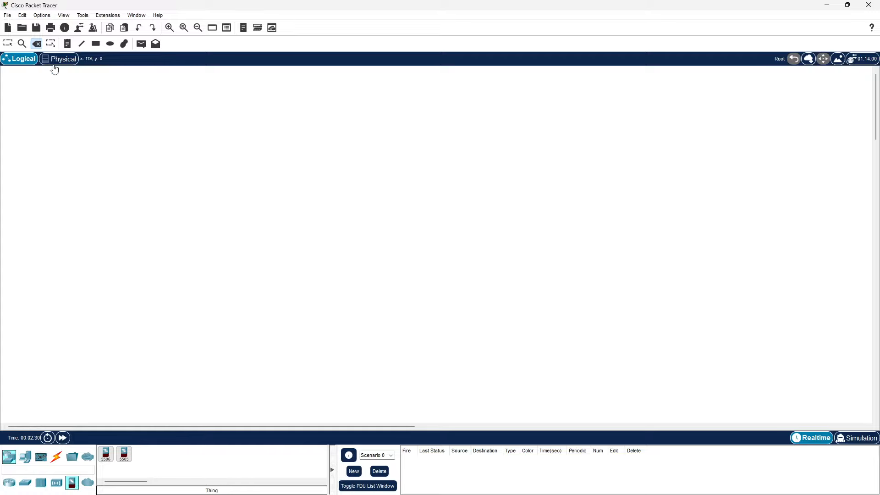
pyautogui.press('Escape')
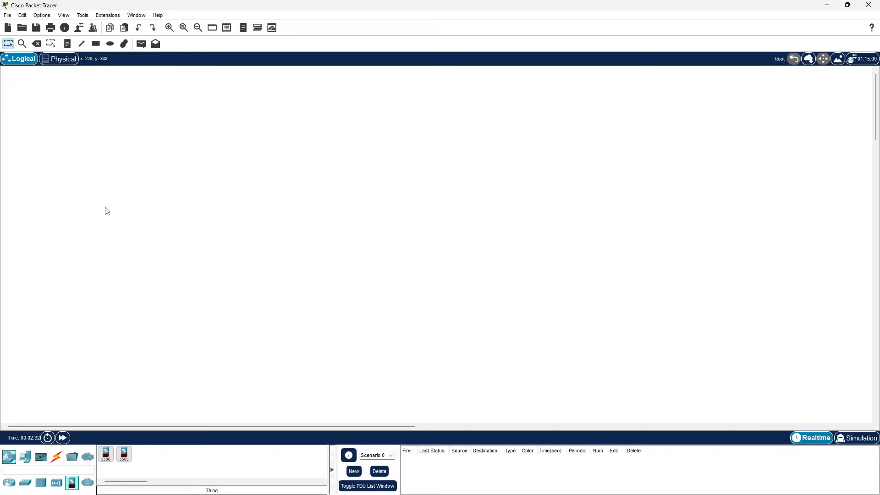
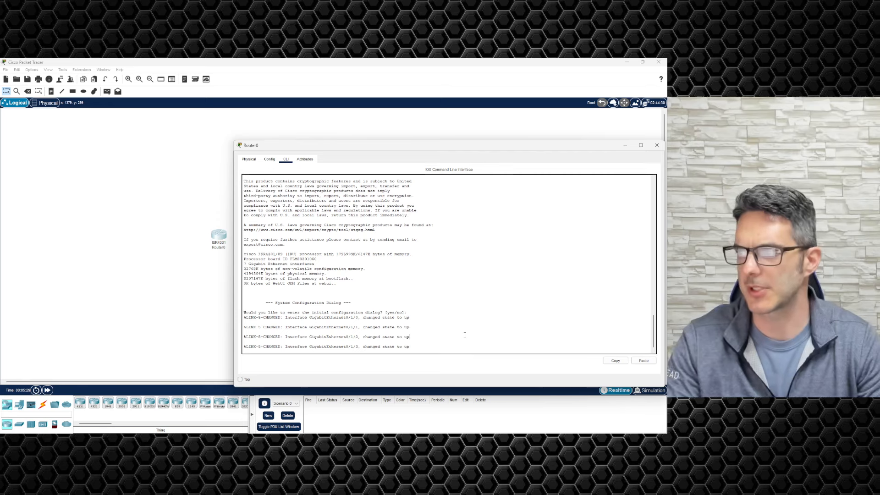
# Step: Answer the initial configuration dialog prompt in the new ISR4331 Router0's CLI
pyautogui.press('Return')
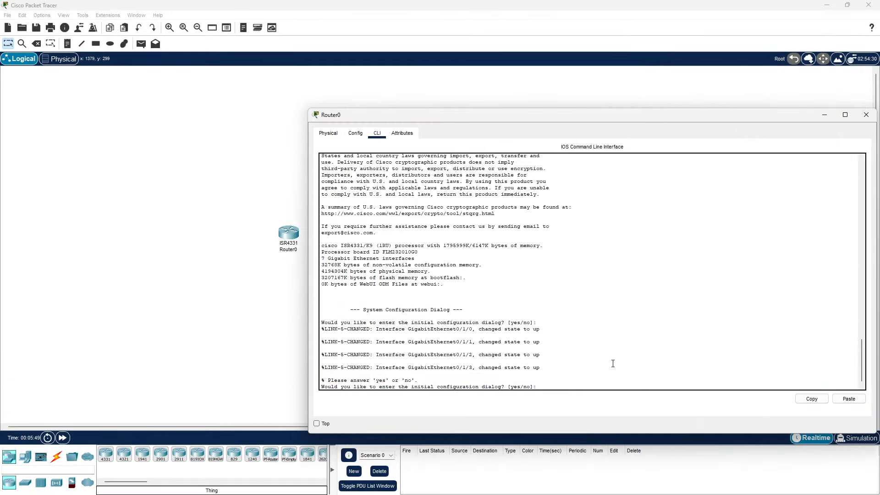
# Step: Maximize Router0's window and answer yes to both the initial dialog and basic management setup prompts
pyautogui.doubleClick(533, 115)
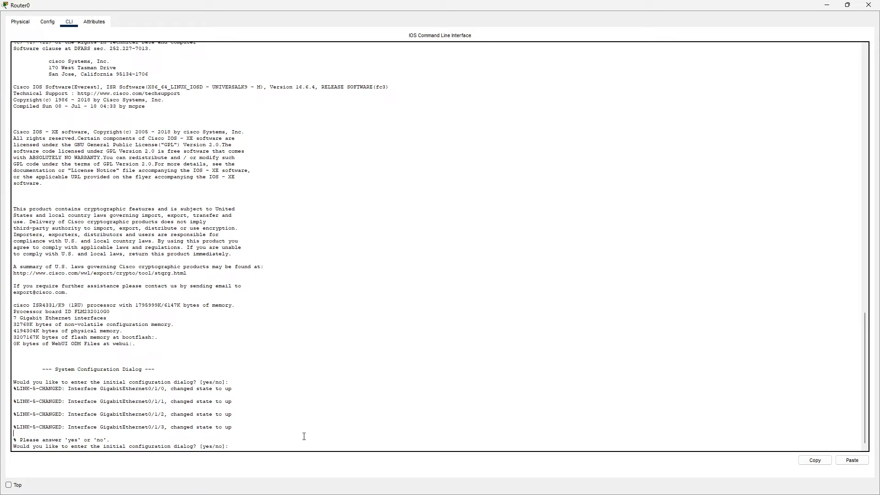
pyautogui.write('yes')
pyautogui.press('Return')
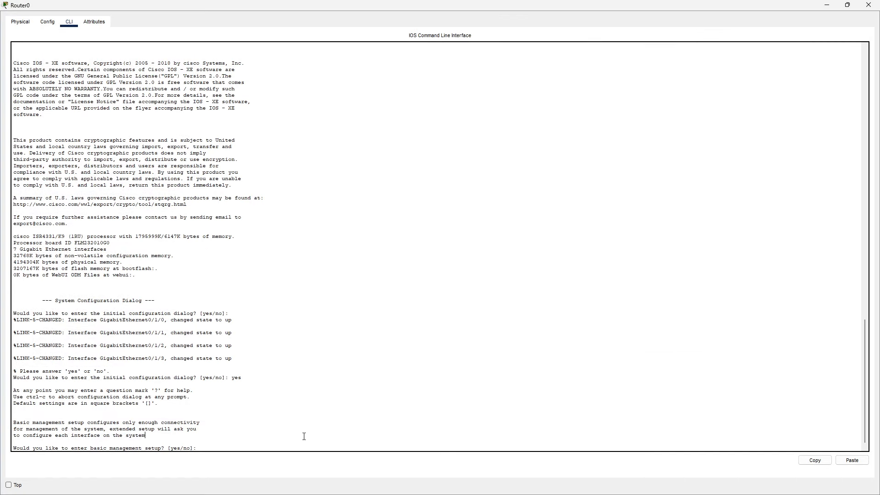
pyautogui.write('yes')
pyautogui.press('Return')
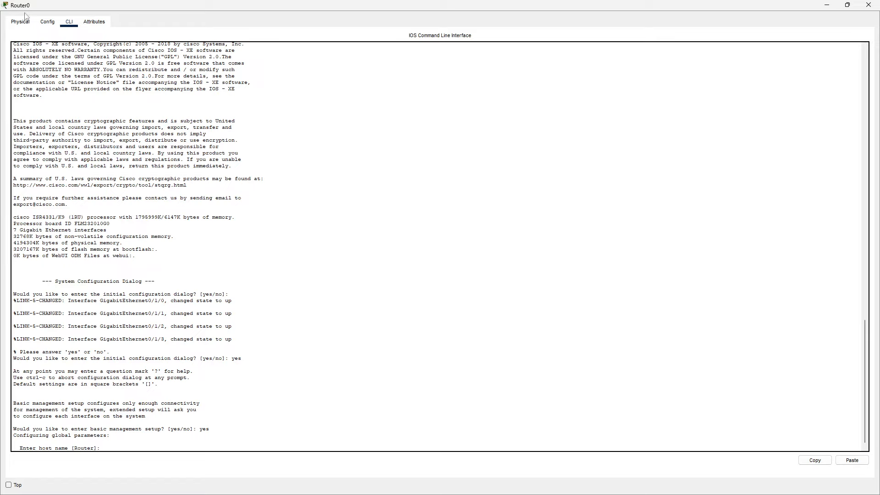
# Step: Enter host name Router0, then the enable secret, enable password and virtual terminal password
pyautogui.write('Roueer0')
pyautogui.press('Return')
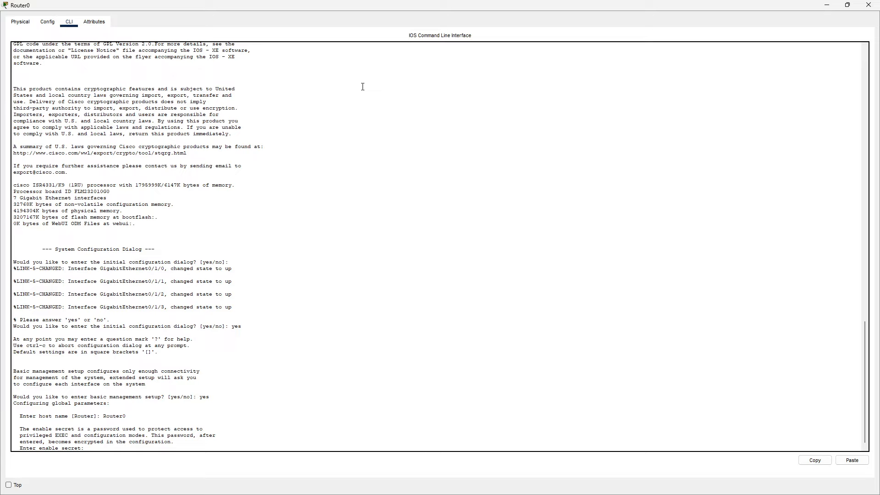
pyautogui.write('isco123')
pyautogui.press('Return')
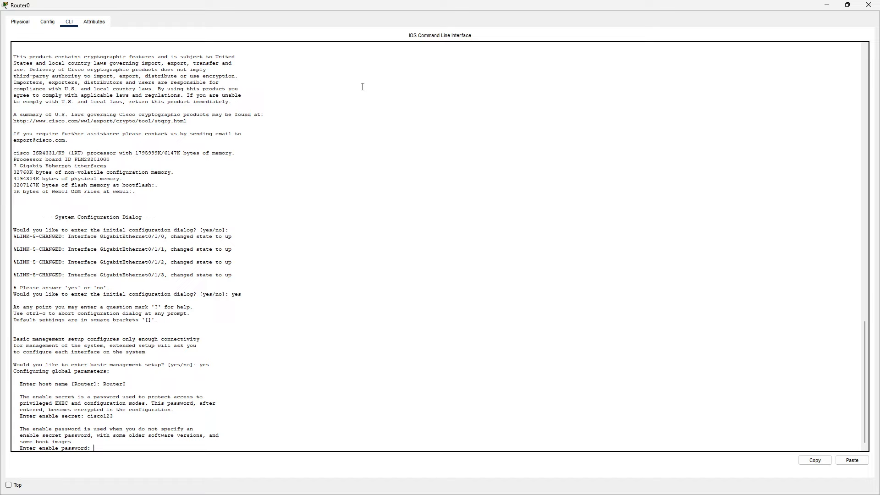
pyautogui.write('cisco123')
pyautogui.press('Return')
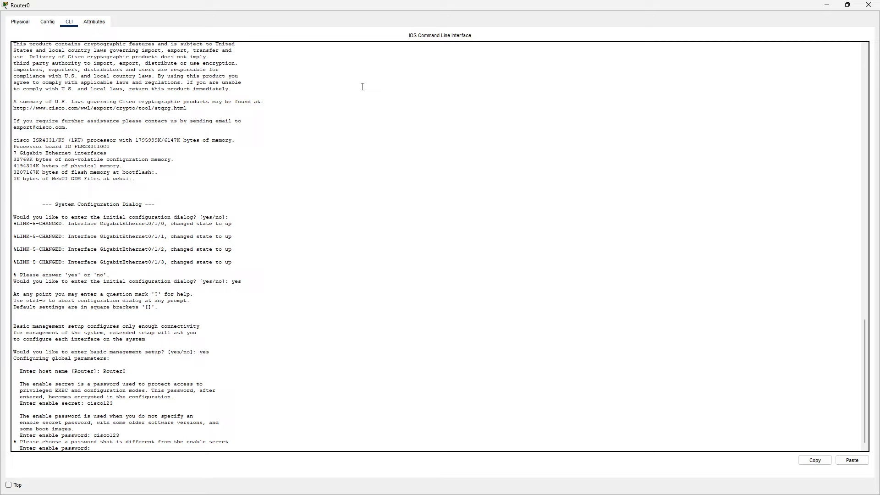
pyautogui.write('cisco1234')
pyautogui.press('Return')
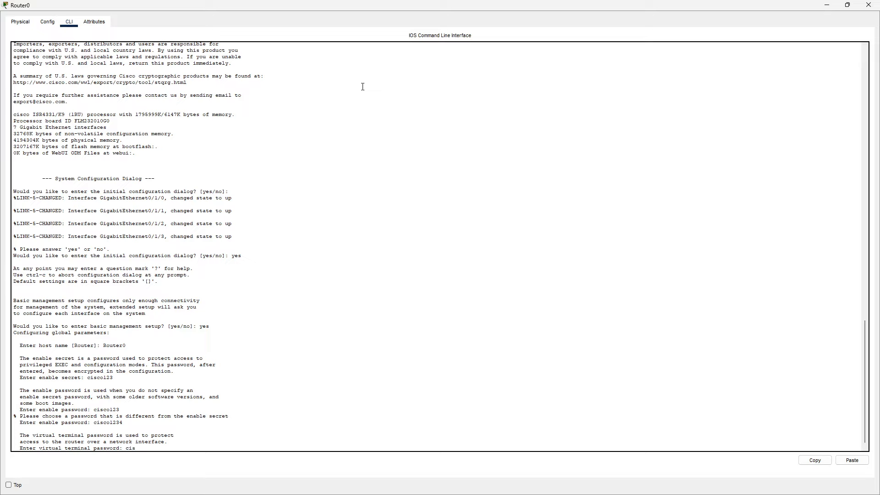
pyautogui.write('co')
pyautogui.press('Return')
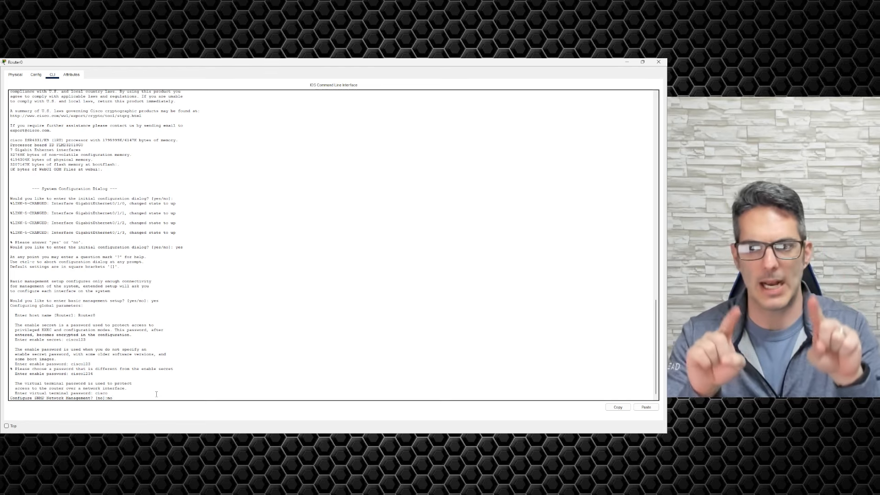
# Step: Decline SNMP management and make a first attempt at pasting the interface name at the prompt
pyautogui.press('BackSpace')
pyautogui.press('BackSpace')
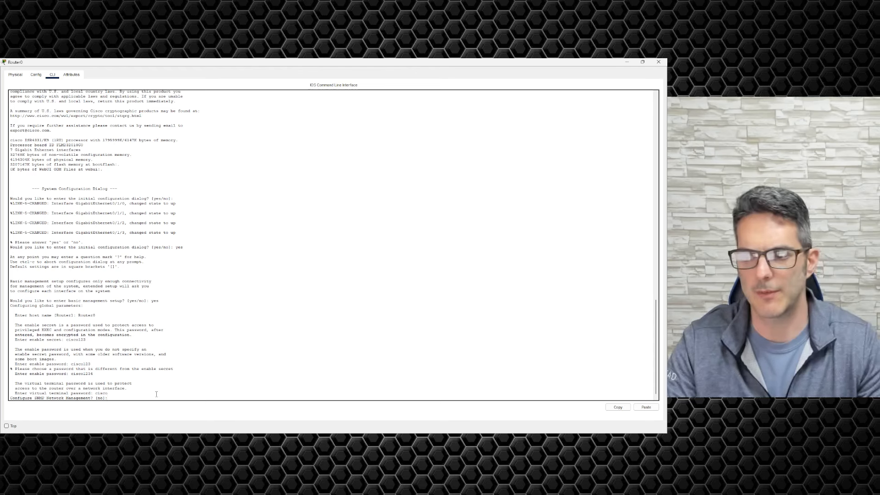
pyautogui.press('Return')
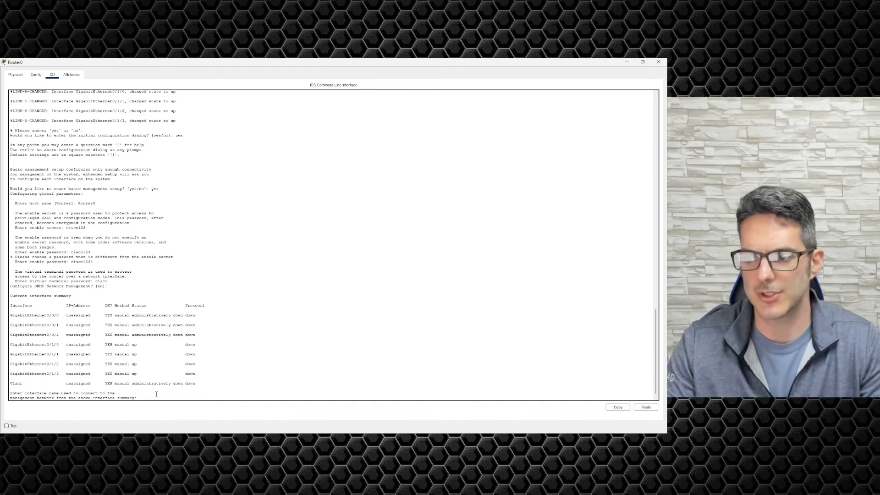
pyautogui.doubleClick(25, 373)
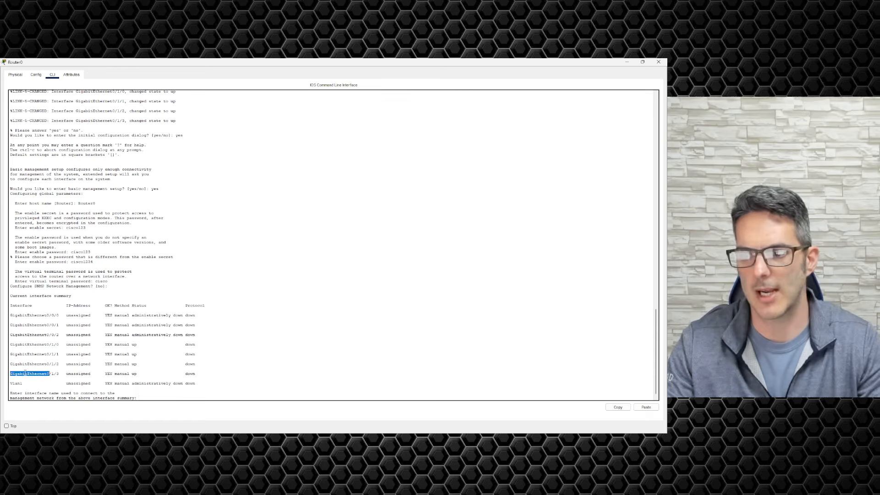
pyautogui.keyDown('shift'); pyautogui.click(58, 375); pyautogui.keyUp('shift')
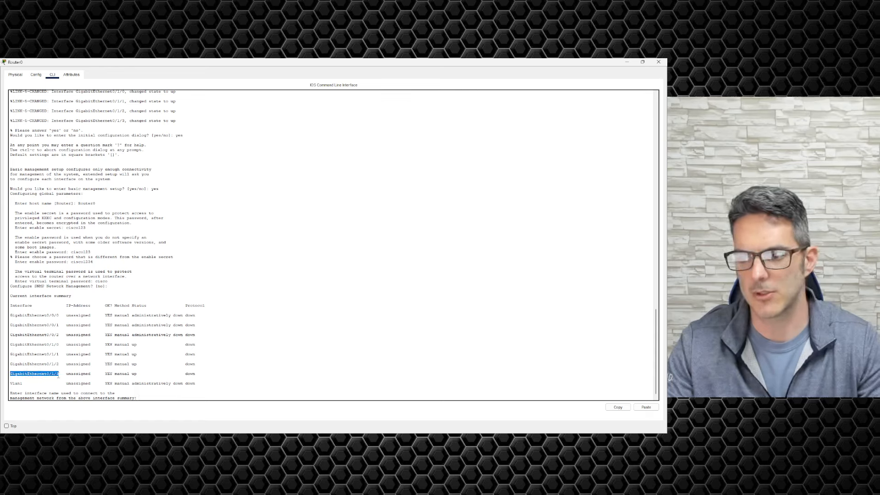
pyautogui.click(160, 399)
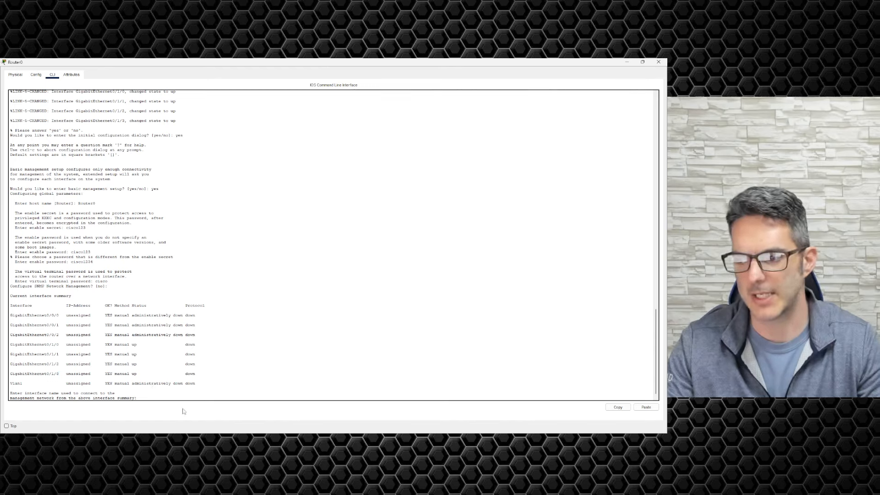
pyautogui.hotkey('ctrl', 'v')
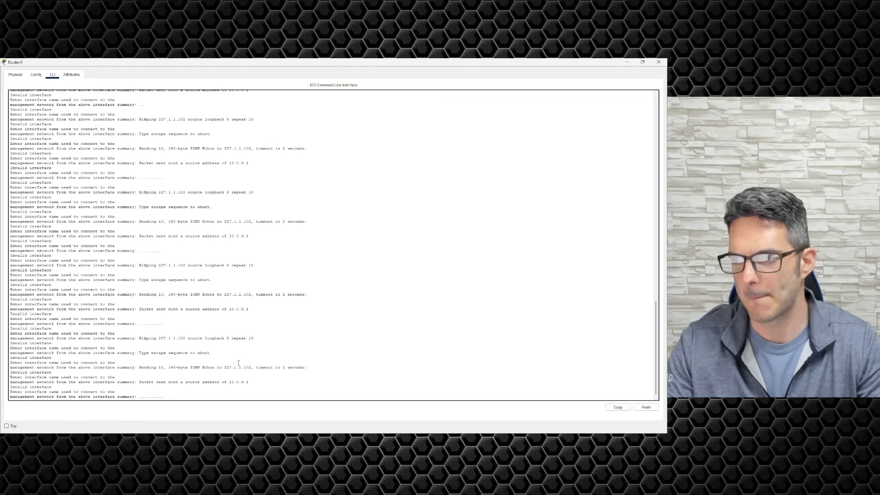
# Step: Copy GigabitEthernet0/1/3 from the interface summary and paste it at the management-interface prompt
pyautogui.scroll(10, 239, 363)
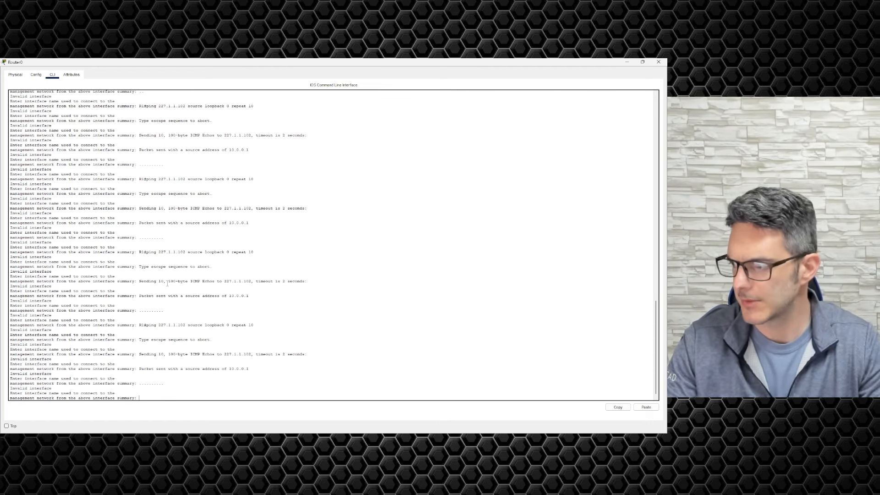
pyautogui.scroll(5, 123, 225)
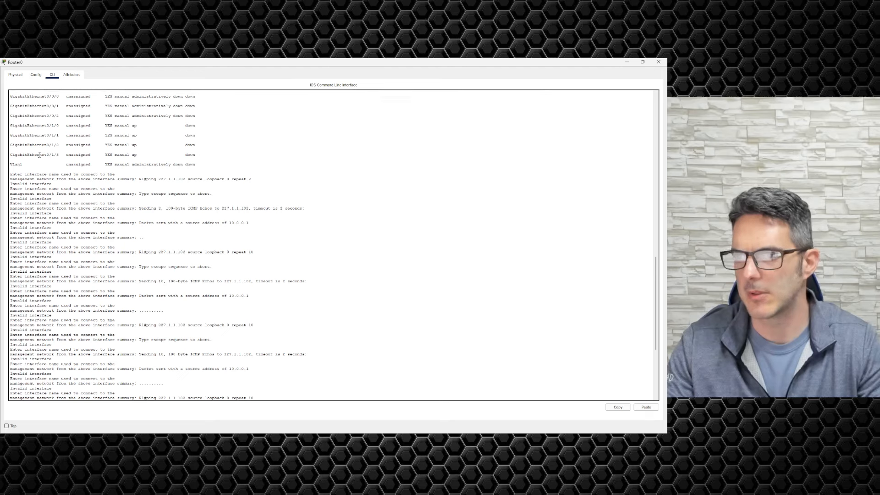
pyautogui.moveTo(10, 154); pyautogui.dragTo(59, 155)
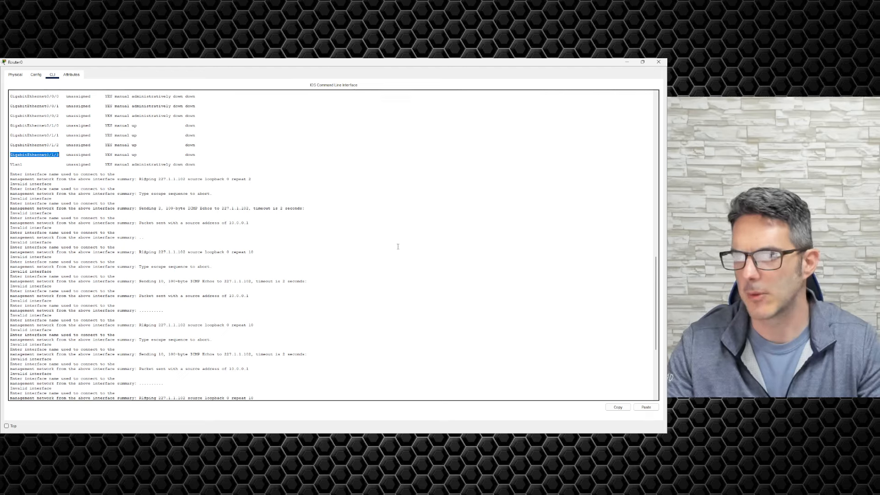
pyautogui.click(618, 407)
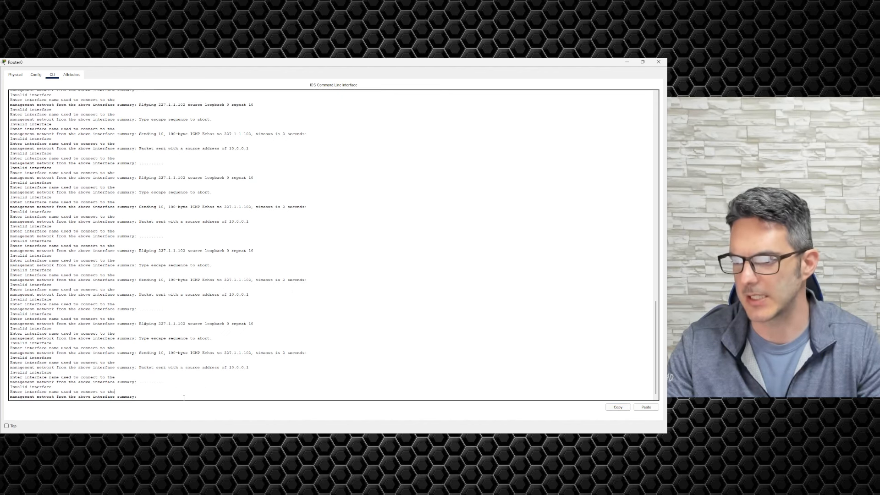
pyautogui.click(651, 408)
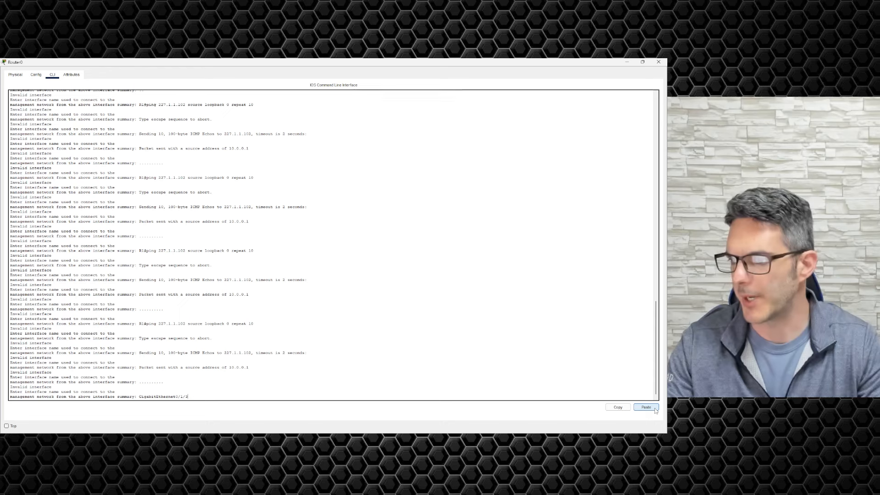
# Step: Use GigabitEthernet0/1/3 as management interface with IP 192.168.1.10 and default mask 255.255.255.0
pyautogui.press('Return')
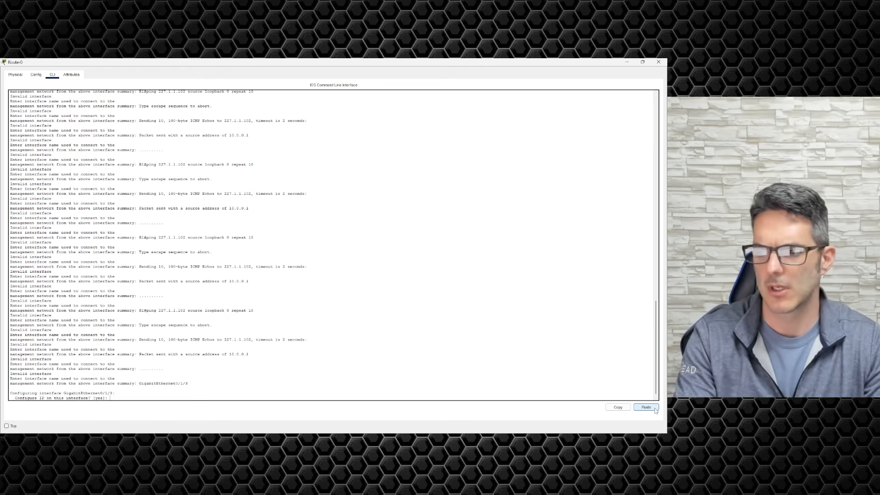
pyautogui.press('Return')
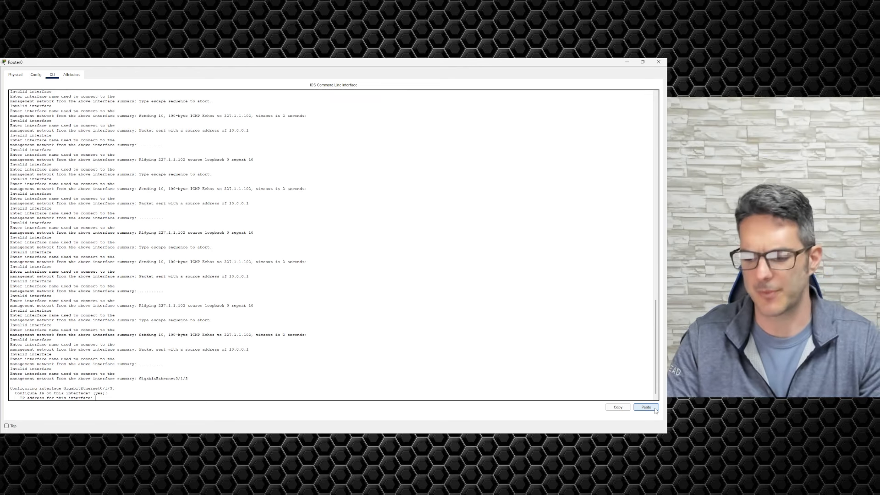
pyautogui.write('192.168.1.1')
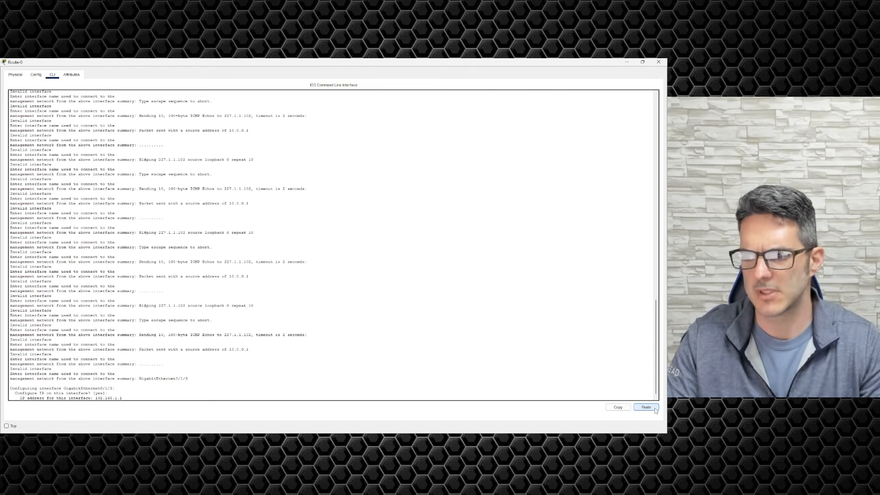
pyautogui.write('0')
pyautogui.press('Return')
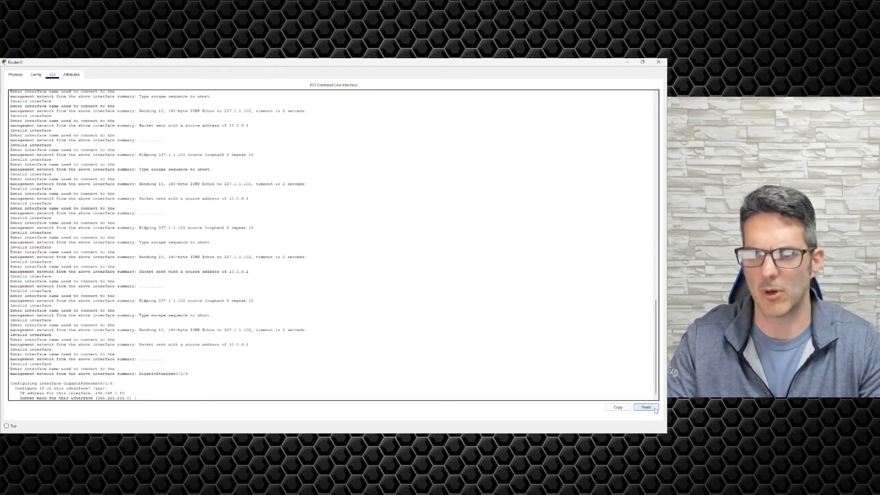
pyautogui.press('Return')
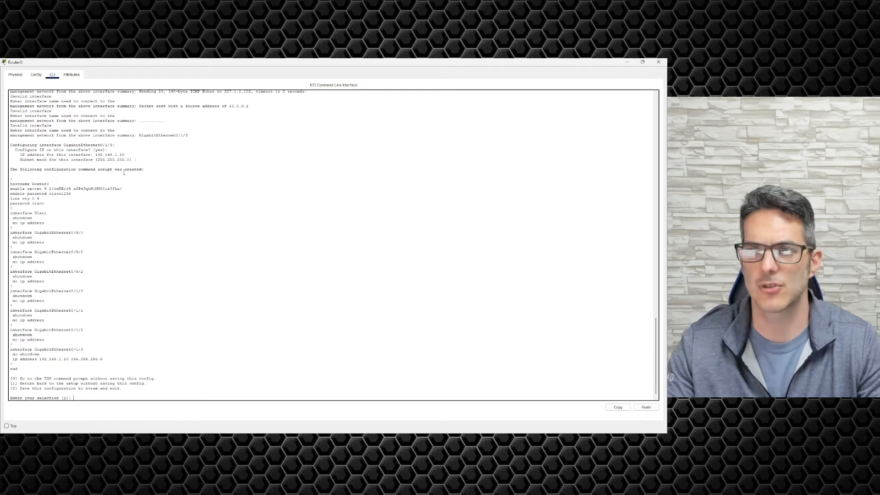
pyautogui.doubleClick(41, 184)
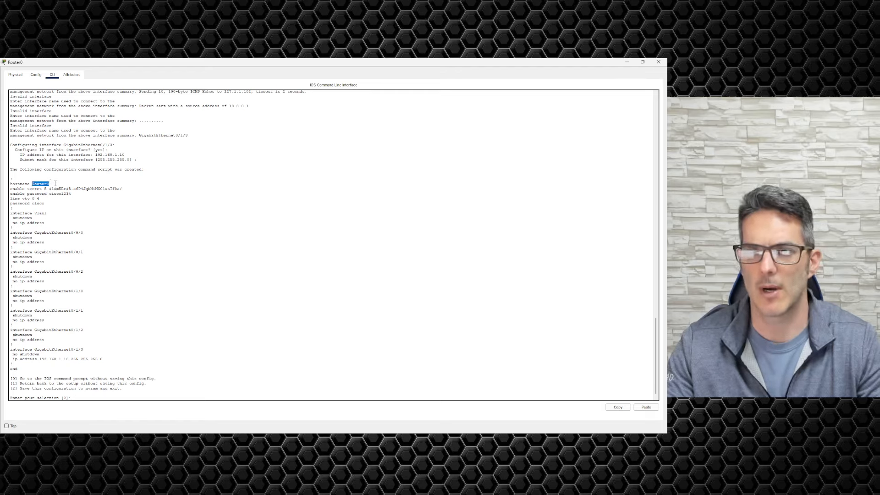
pyautogui.moveTo(50, 188); pyautogui.dragTo(122, 189)
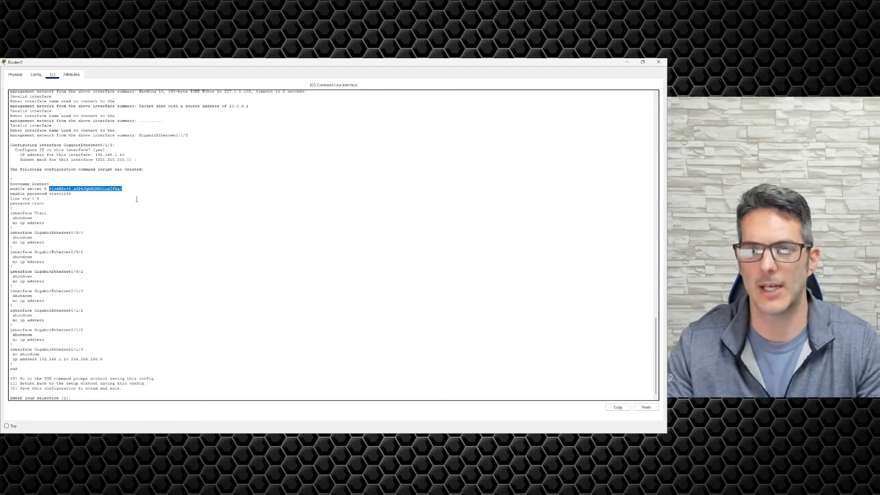
pyautogui.click(50, 194)
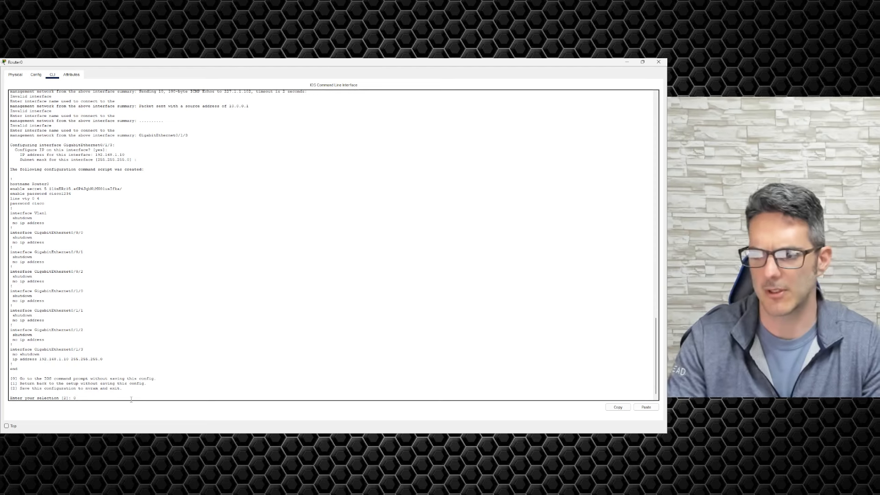
# Step: Choose option 0 to leave setup without saving and reach the router's user prompt
pyautogui.write('0')
pyautogui.press('Return')
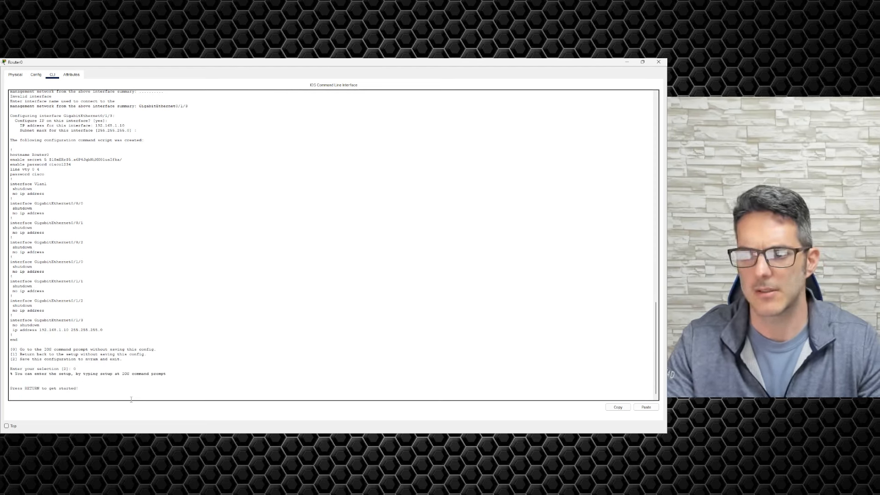
pyautogui.press('Return')
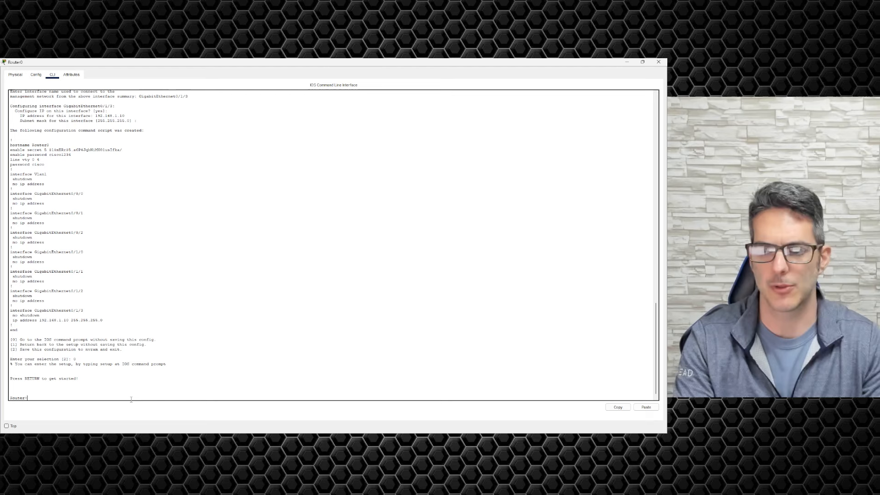
# Step: Enter privileged mode with enable and confirm privilege level 15 using show privilege
pyautogui.write('en')
pyautogui.press('Tab')
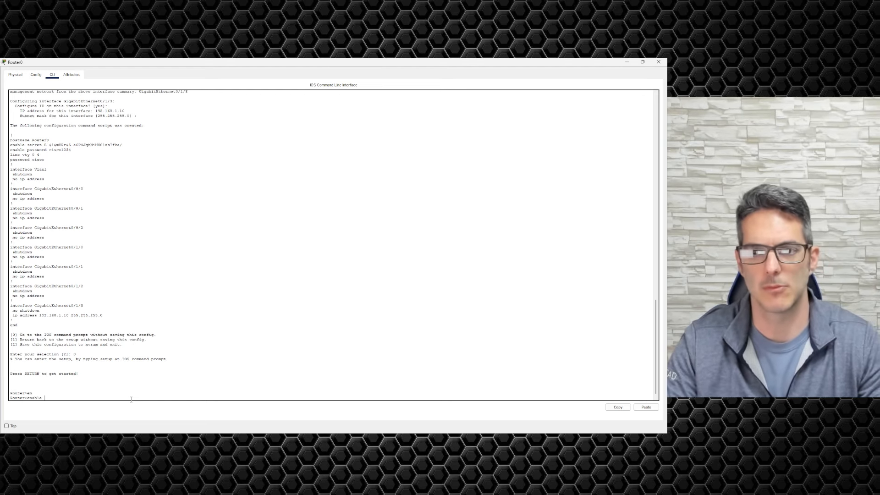
pyautogui.press('Return')
pyautogui.write('show')
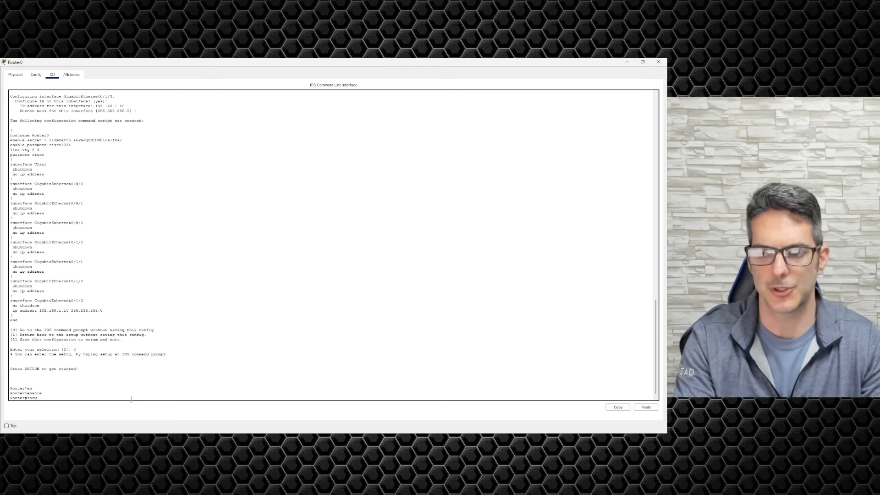
pyautogui.write(' priv')
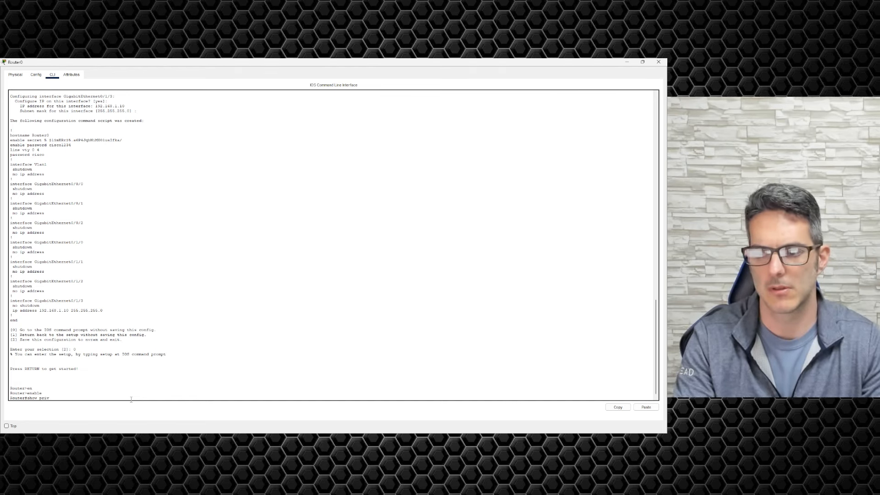
pyautogui.press('Tab')
pyautogui.press('Return')
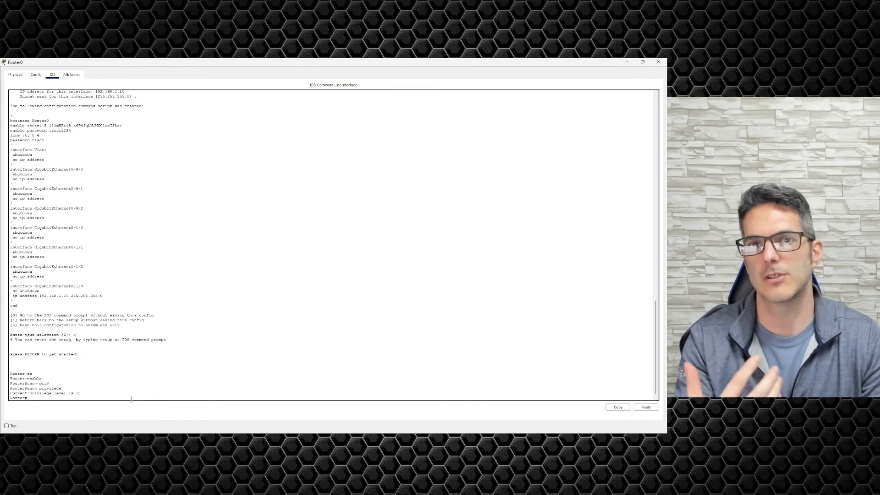
# Step: Set the hostname to R1 from global configuration mode (conf t) and view the Config tab
pyautogui.write('conf')
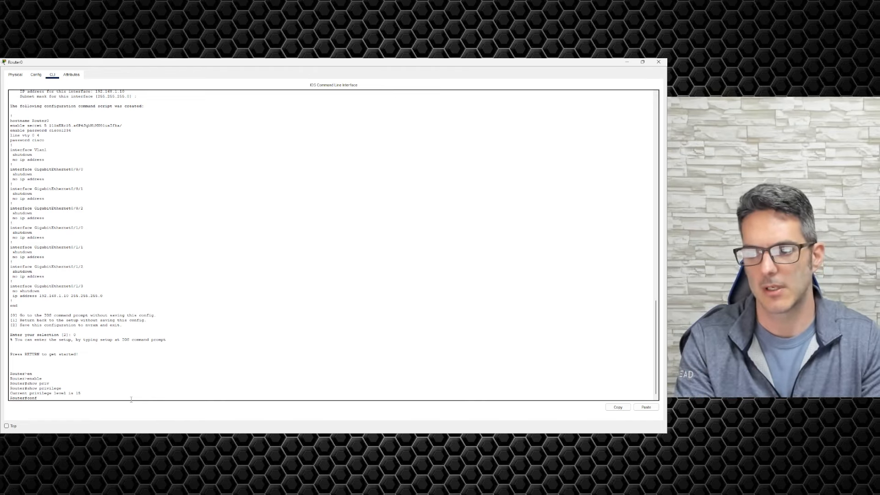
pyautogui.write(' t')
pyautogui.press('Return')
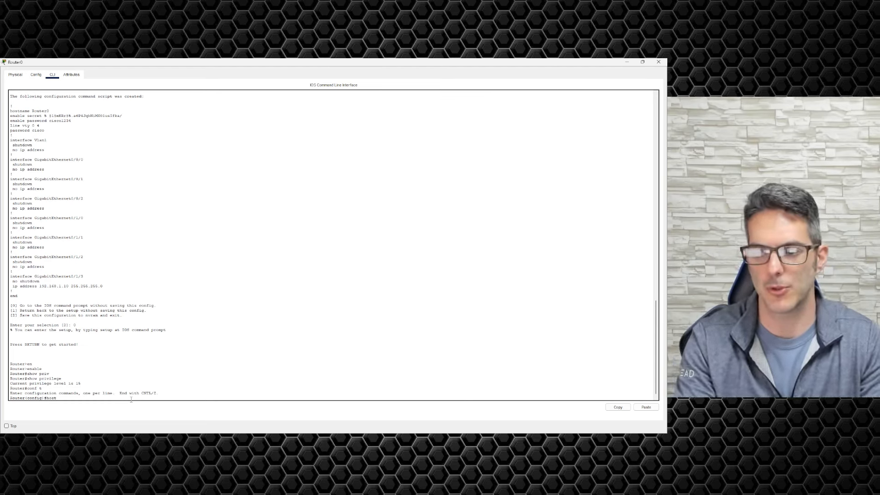
pyautogui.write('hostname R1')
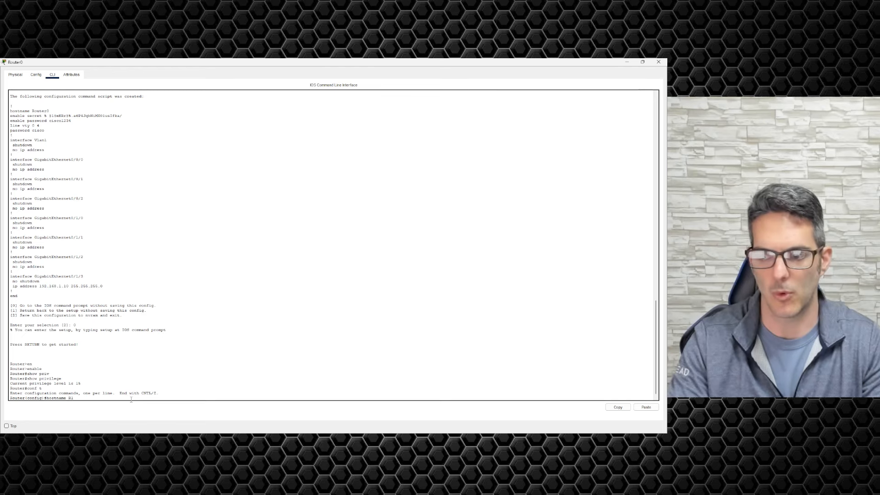
pyautogui.press('Return')
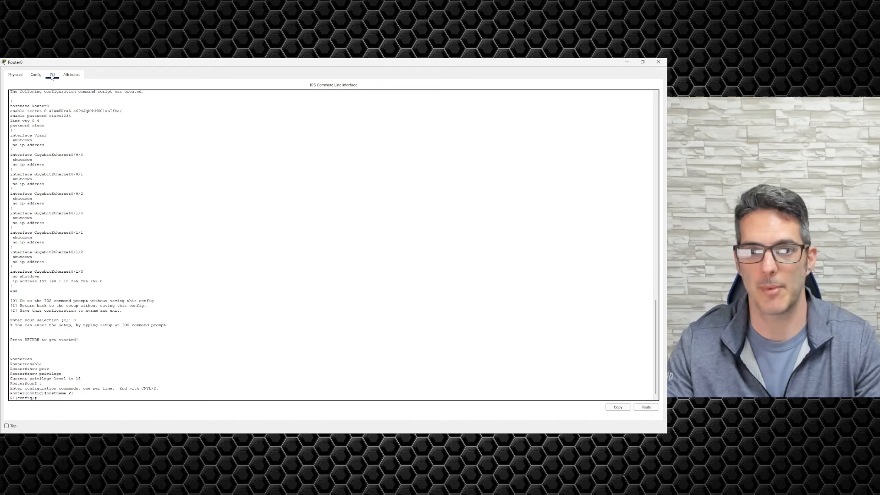
pyautogui.click(36, 74)
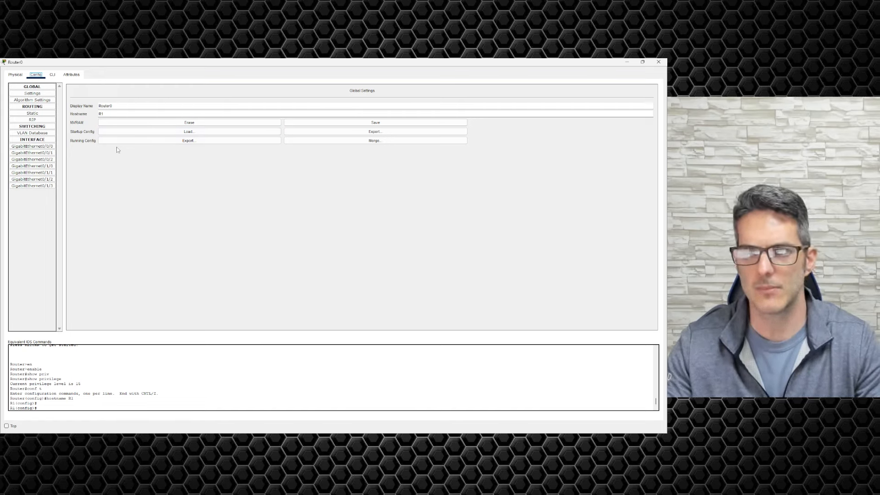
# Step: Change the router's Display Name to R1 and reopen its maximized window from the workspace
pyautogui.click(122, 106)
pyautogui.press('BackSpace')
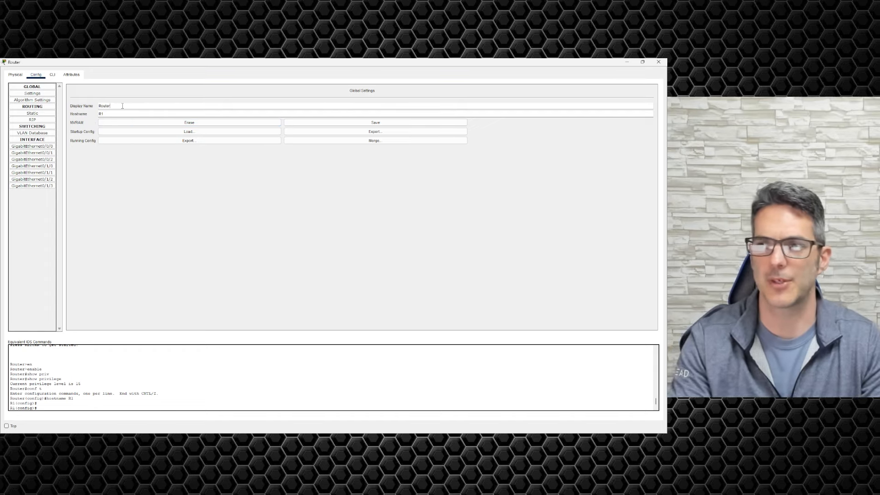
pyautogui.press('BackSpace')
pyautogui.press('BackSpace')
pyautogui.press('BackSpace')
pyautogui.press('BackSpace')
pyautogui.press('BackSpace')
pyautogui.write('1')
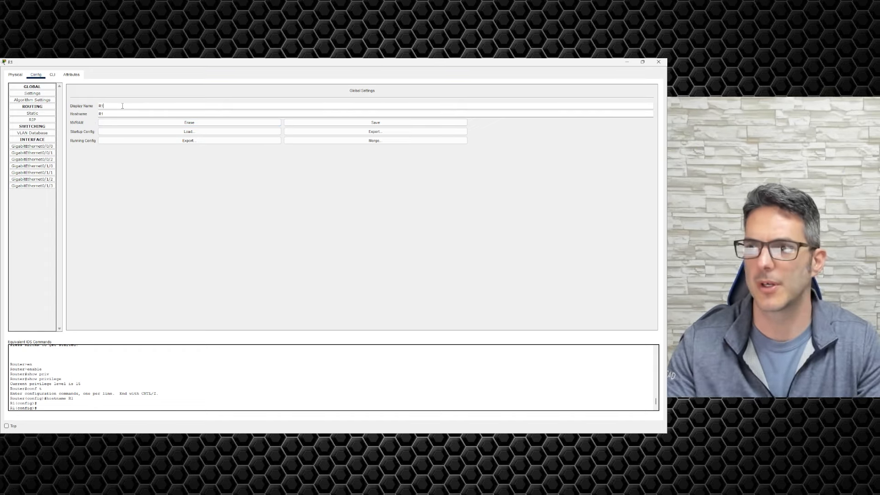
pyautogui.press('Tab')
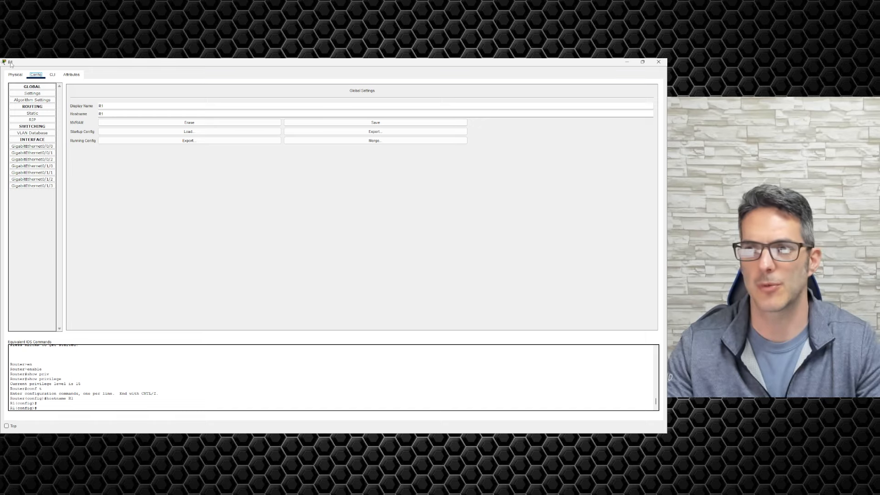
pyautogui.press('super+Down')
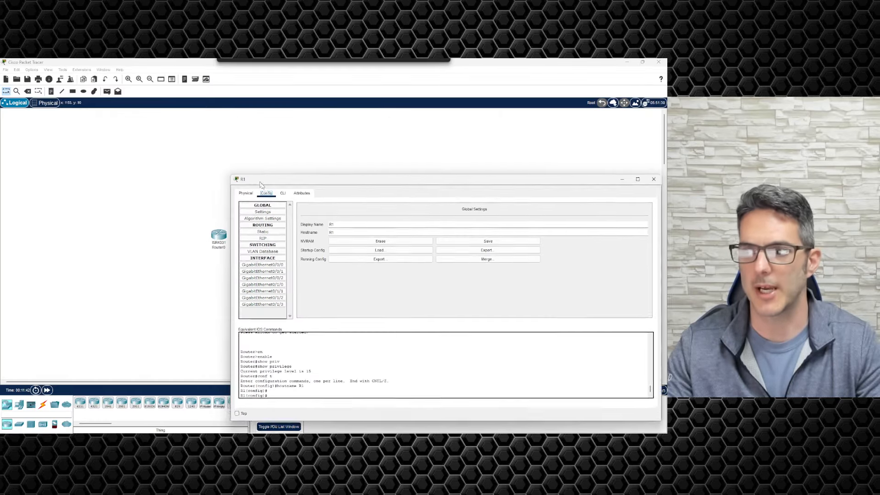
pyautogui.press('super+Down')
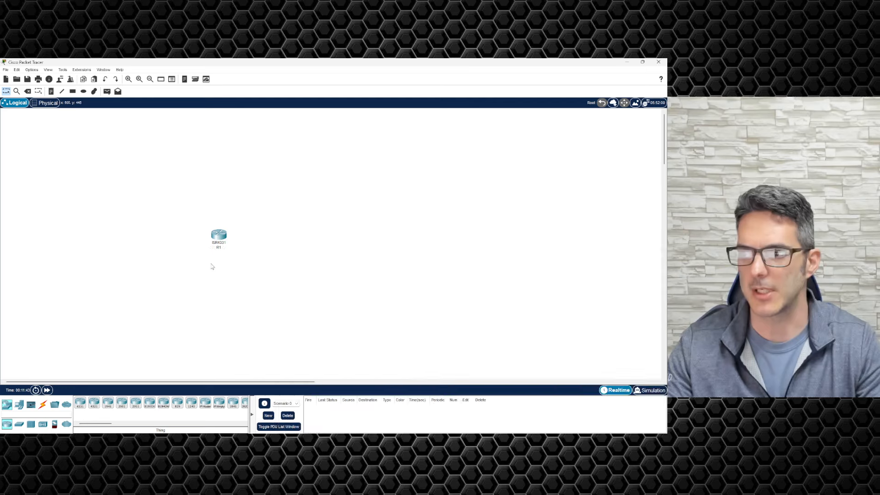
pyautogui.click(225, 236)
pyautogui.doubleClick(388, 258)
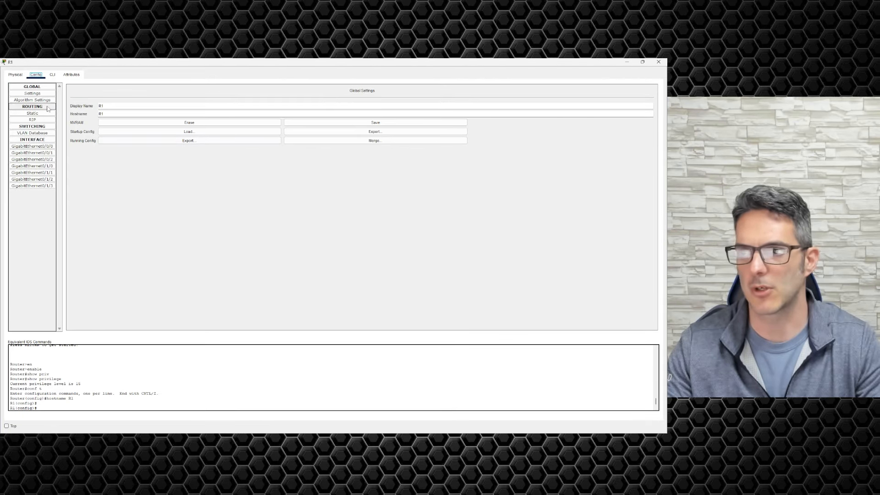
# Step: Try hostnames R12 and Cisco-is-cool-R1 in Global Settings, then restore the hostname R1
pyautogui.click(120, 115)
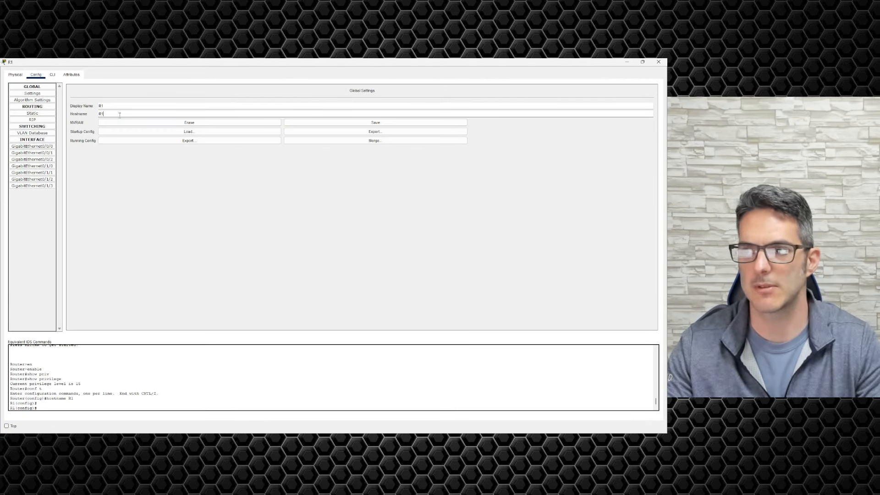
pyautogui.write('2')
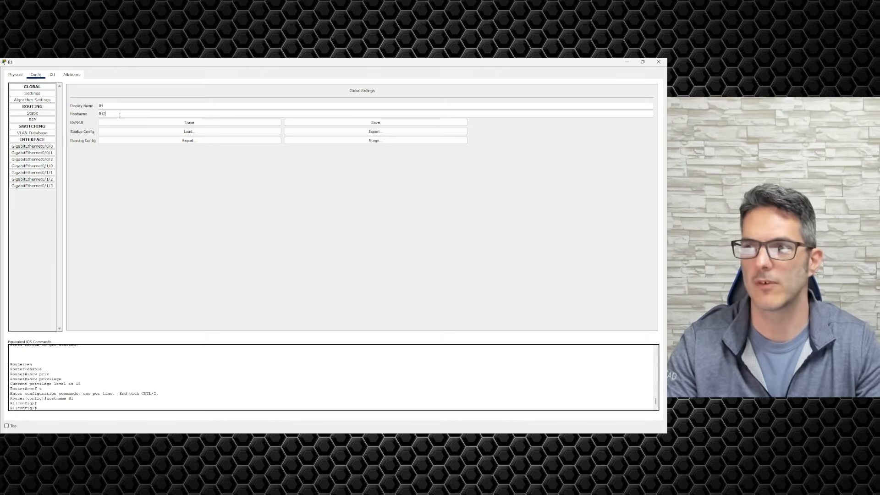
pyautogui.press('Return')
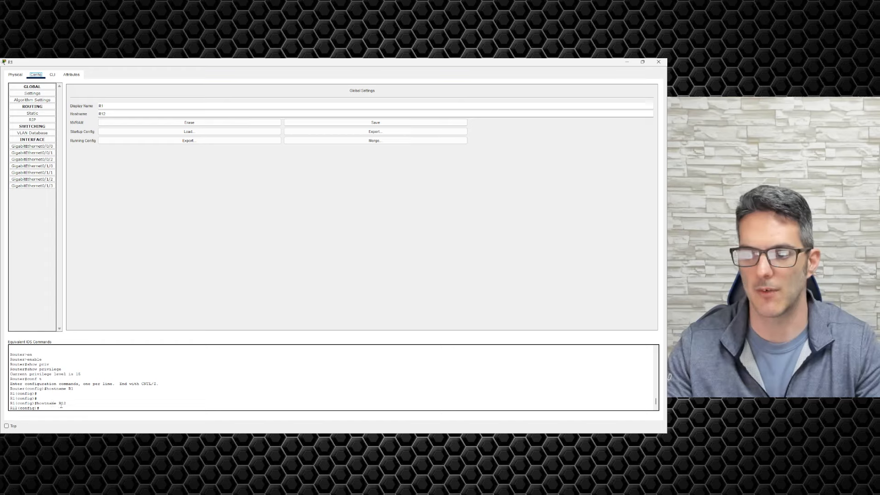
pyautogui.doubleClick(112, 115)
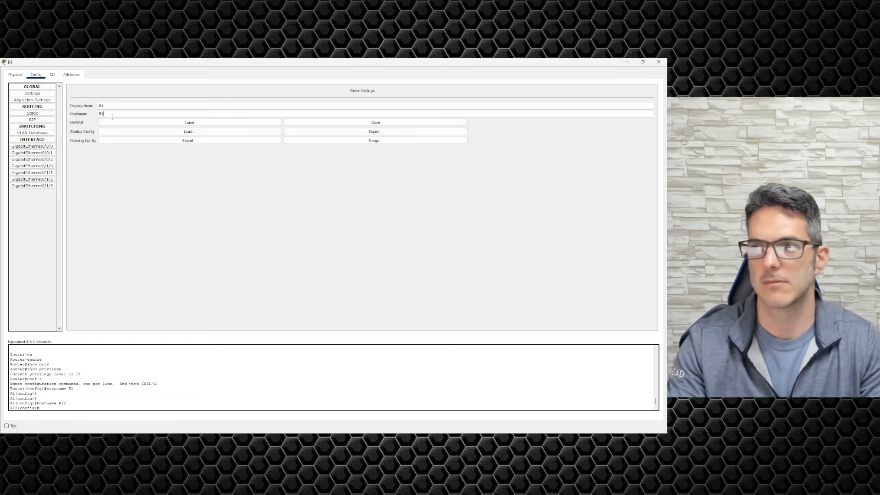
pyautogui.write('Csic')
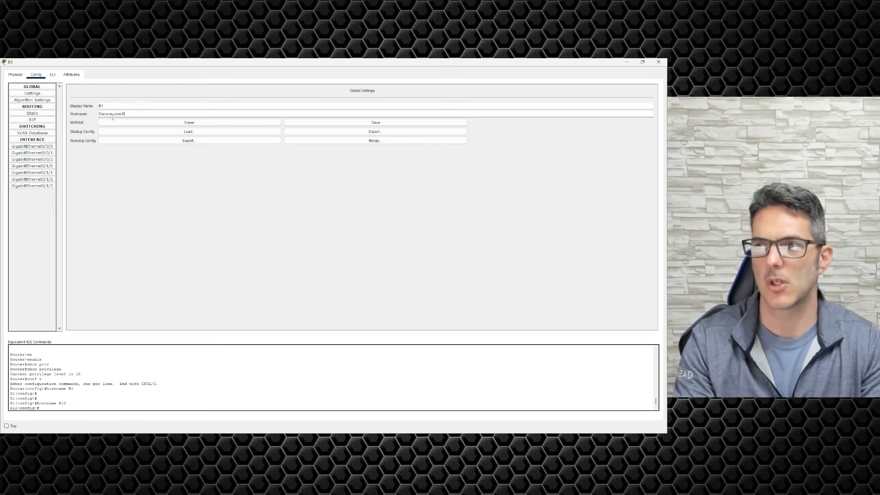
pyautogui.press('Return')
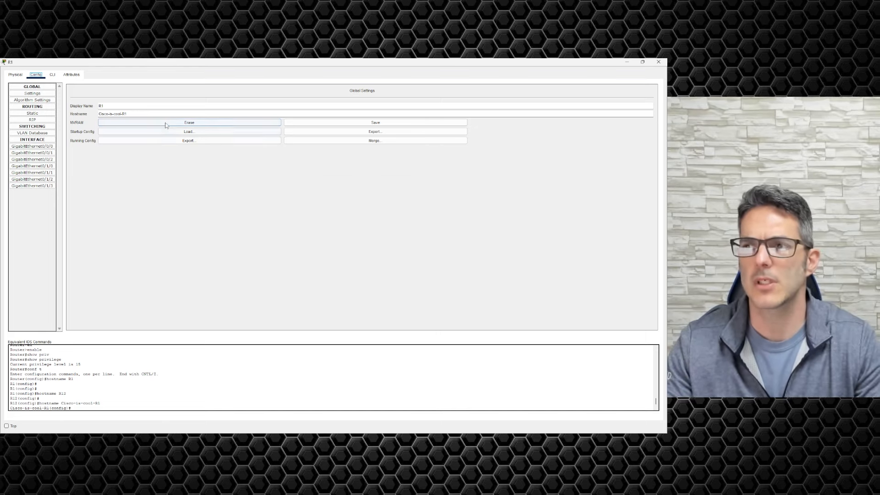
pyautogui.moveTo(138, 113); pyautogui.dragTo(71, 112)
pyautogui.write('R1')
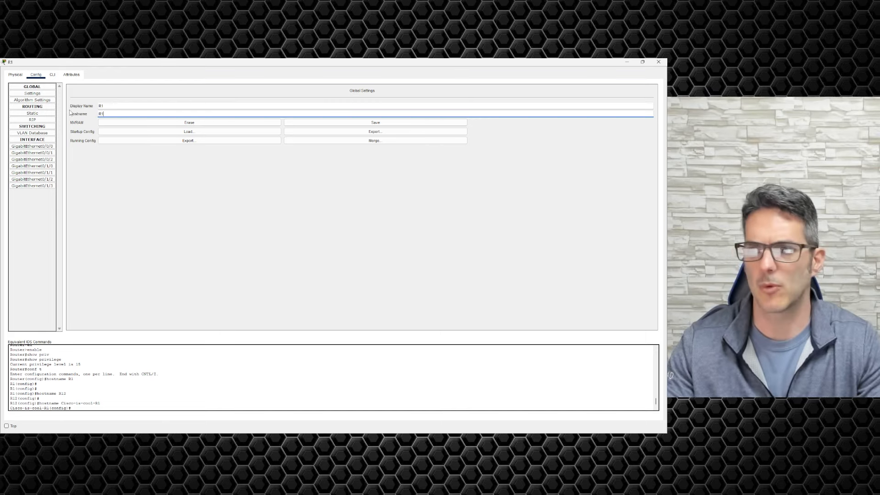
pyautogui.press('Return')
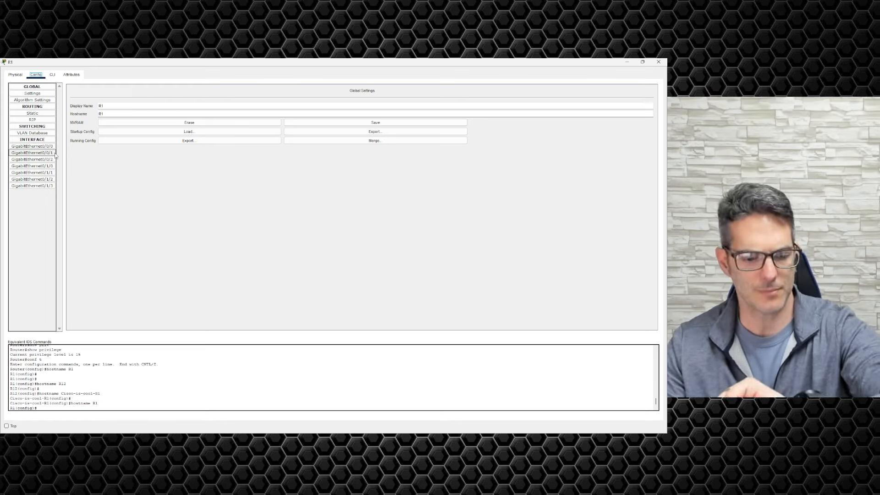
# Step: Browse R1's Global, Algorithm, Static, RIP and VLAN Database settings, ending on GigabitEthernet0/0/0
pyautogui.click(41, 95)
pyautogui.click(42, 101)
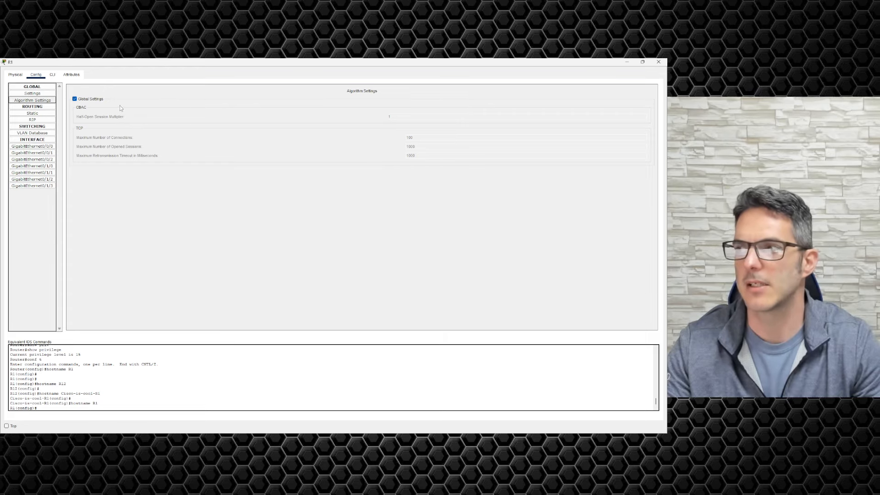
pyautogui.click(42, 114)
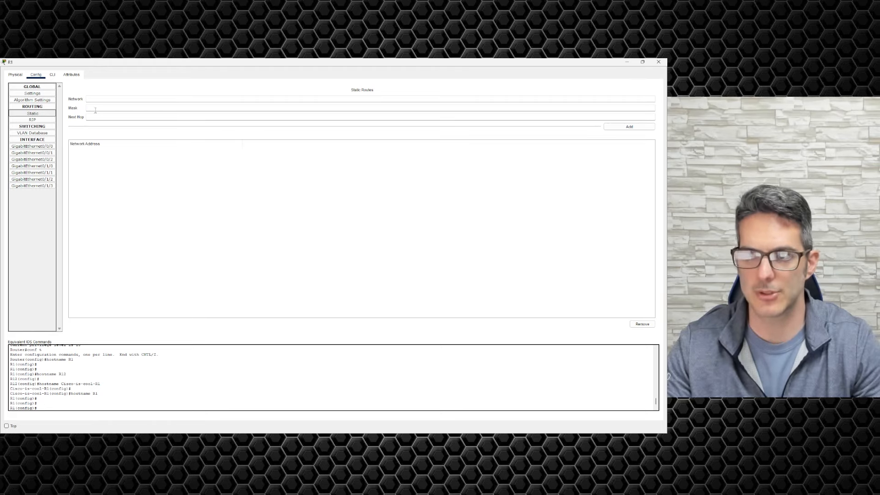
pyautogui.click(49, 122)
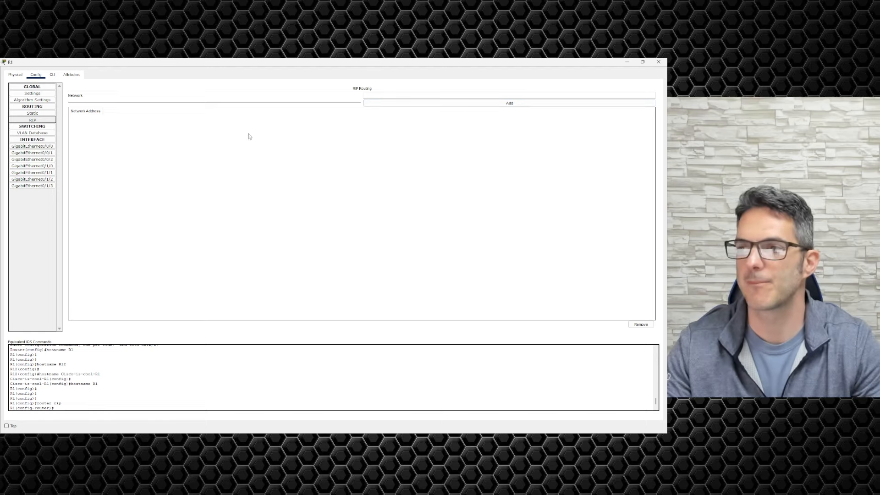
pyautogui.click(41, 135)
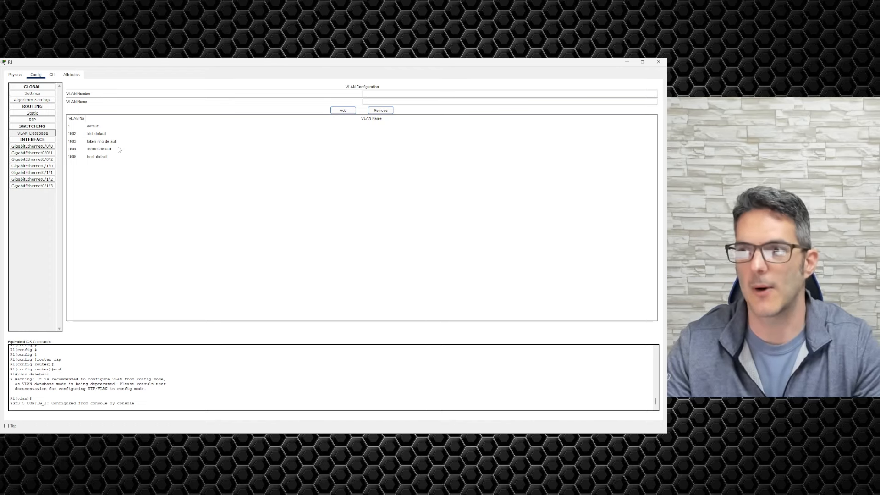
pyautogui.click(32, 146)
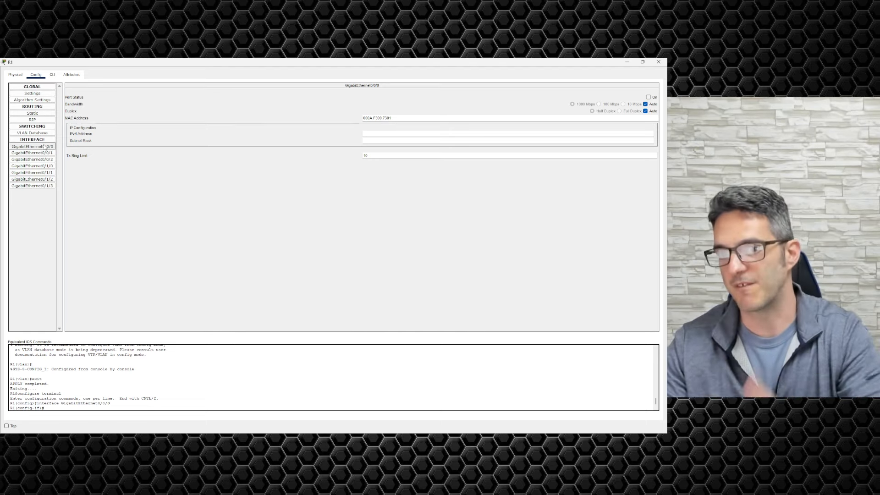
# Step: Switch between R1's CLI and Config views, then close its device window
pyautogui.click(53, 75)
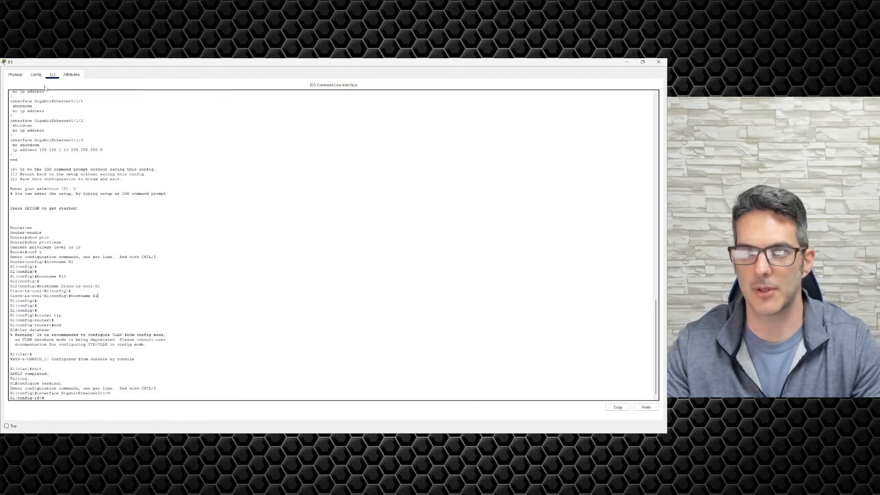
pyautogui.click(35, 74)
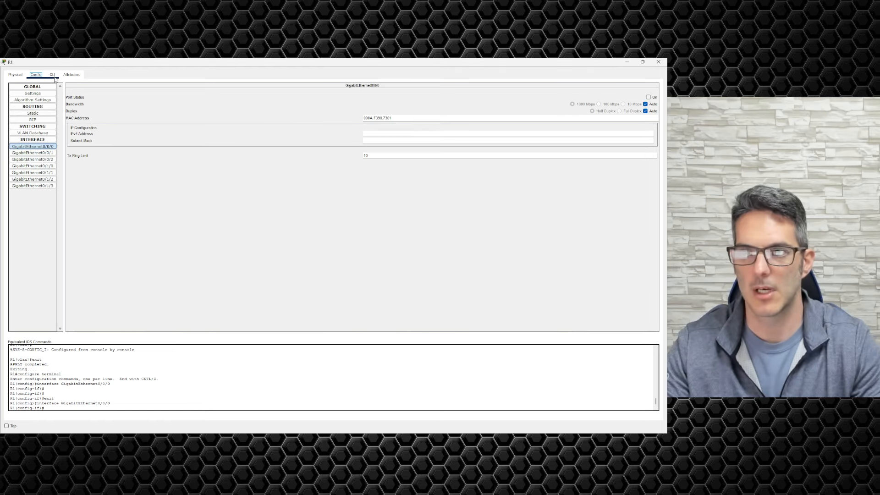
pyautogui.click(52, 75)
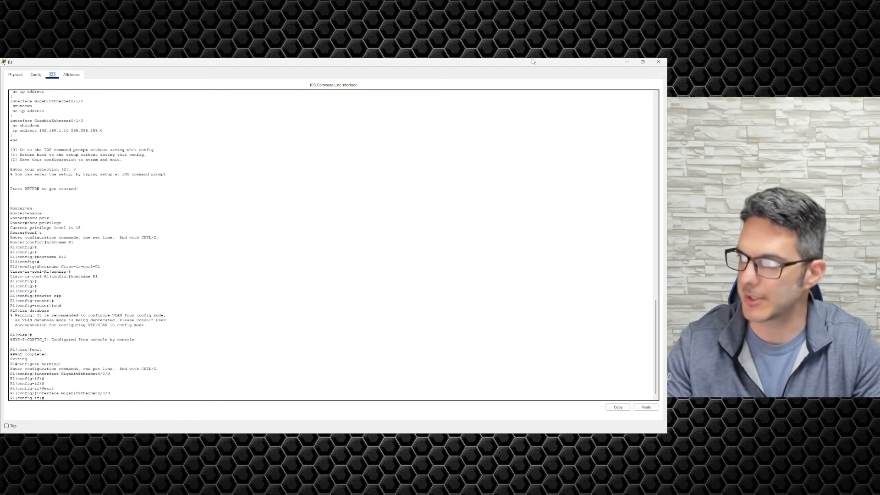
pyautogui.click(659, 61)
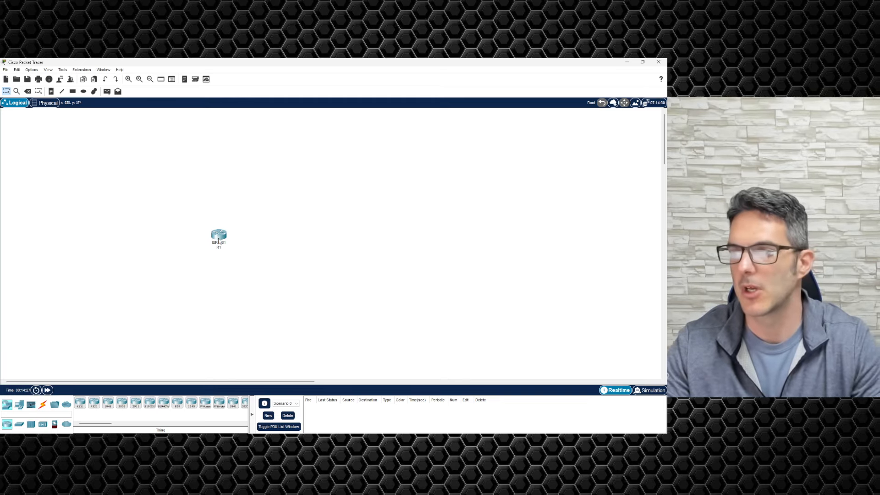
# Step: Move R1 higher on the canvas and inspect its physical chassis and power switch
pyautogui.moveTo(219, 240); pyautogui.dragTo(222, 176)
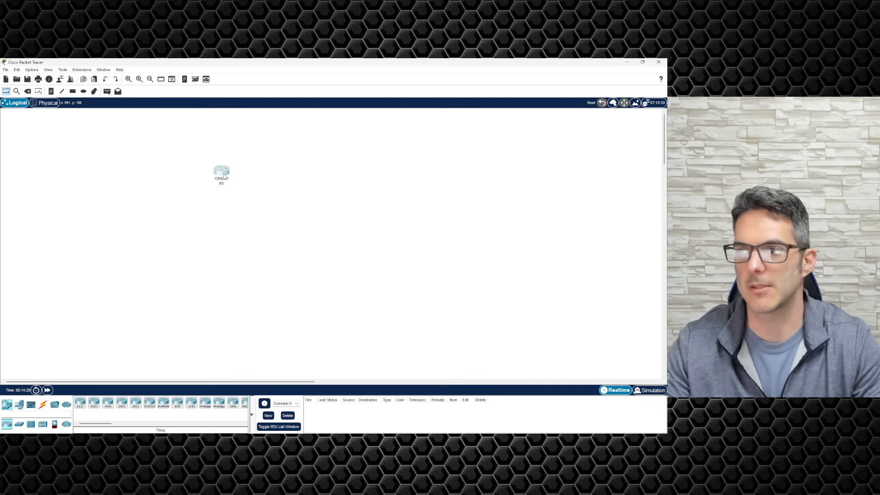
pyautogui.doubleClick(222, 172)
pyautogui.click(249, 160)
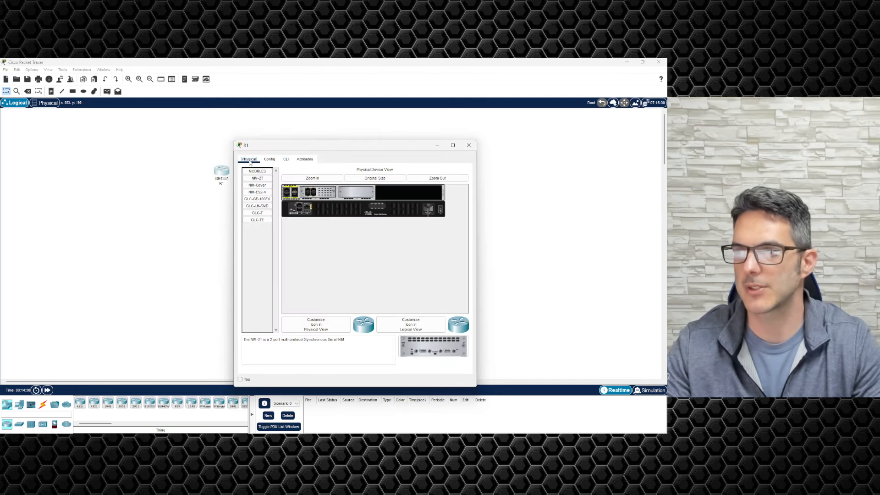
pyautogui.click(439, 210)
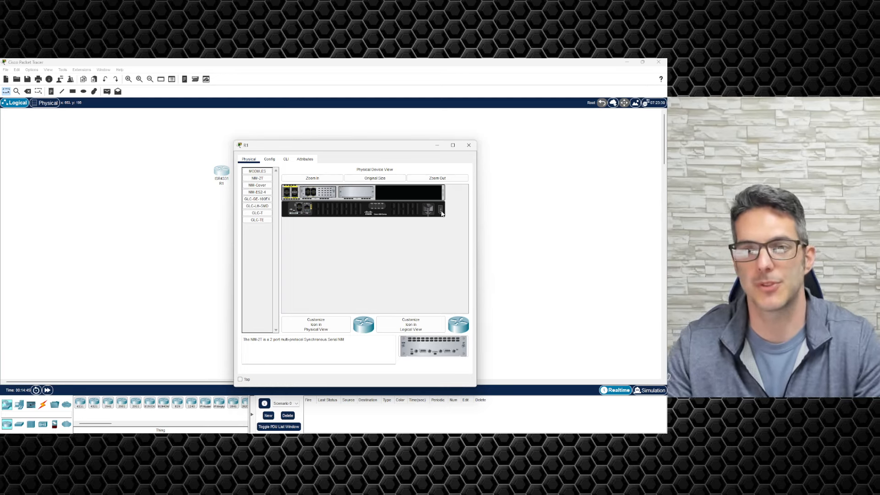
pyautogui.click(468, 145)
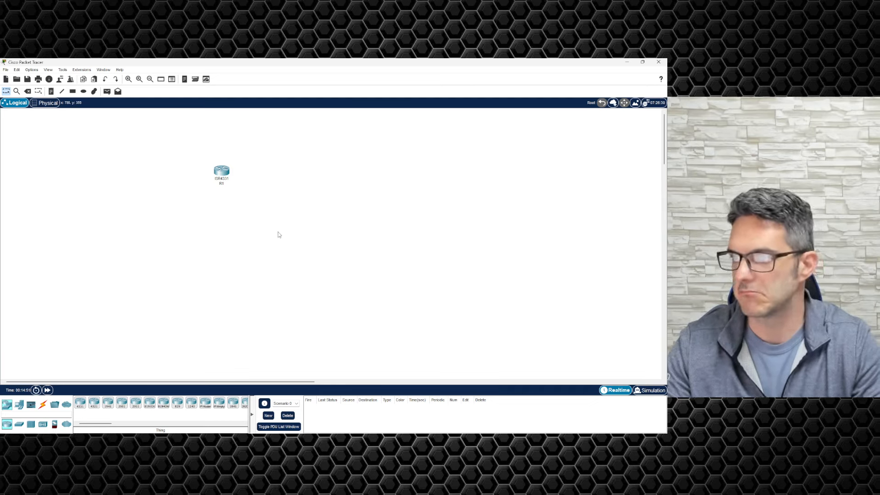
# Step: Move R1 up and to the left on the workspace
pyautogui.scroll(2, 278, 234)
pyautogui.scroll(-2, 277, 234)
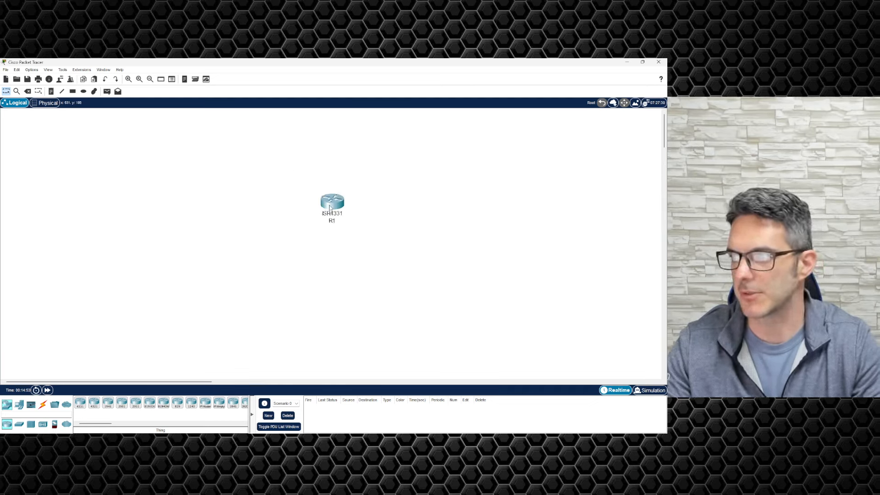
pyautogui.moveTo(328, 210); pyautogui.dragTo(223, 178)
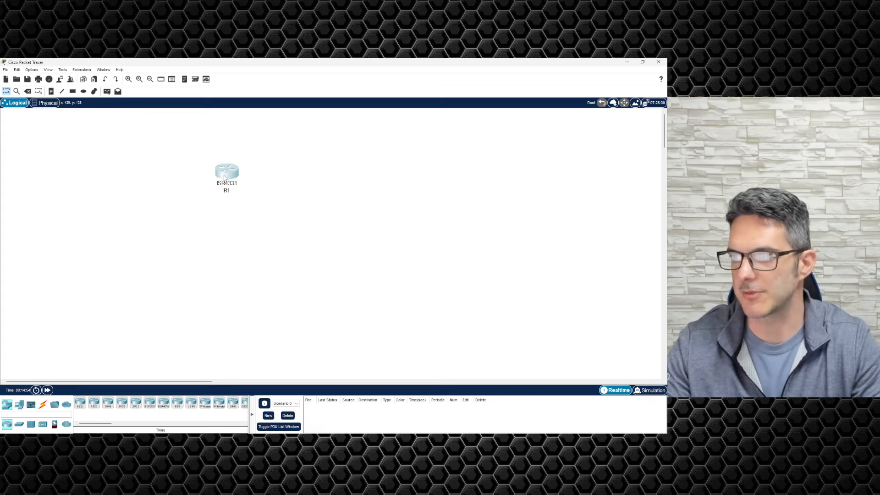
# Step: Place a 1941 router, Router1, right of R1 and inspect its Config and Physical views
pyautogui.click(108, 403)
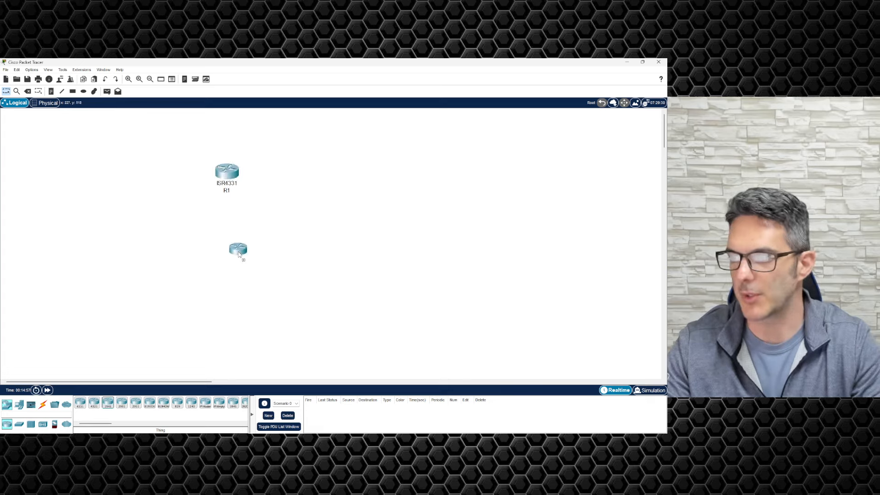
pyautogui.click(346, 180)
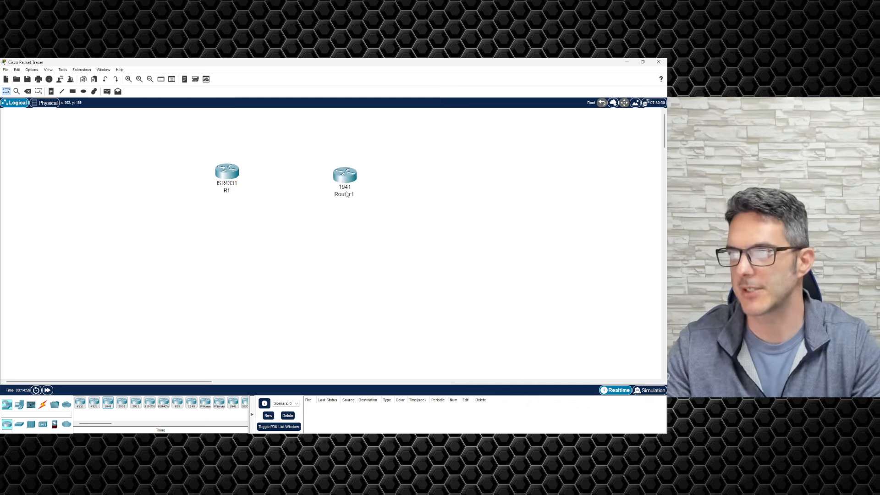
pyautogui.click(347, 179)
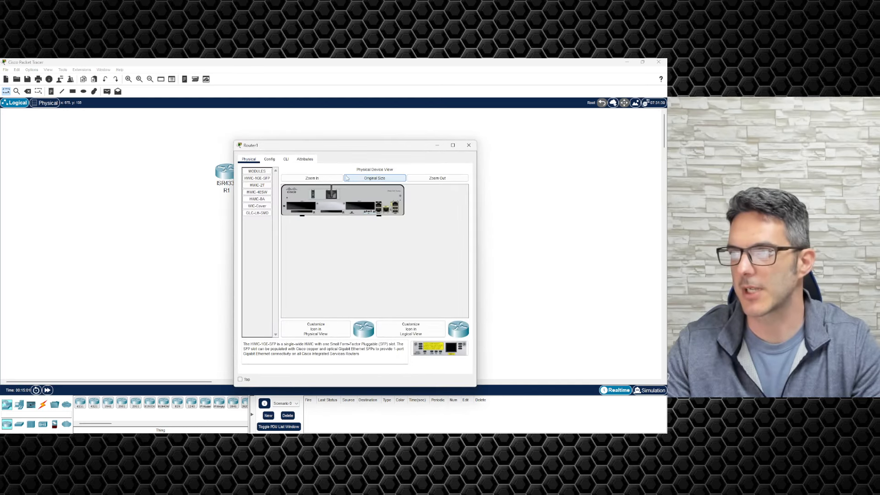
pyautogui.click(269, 161)
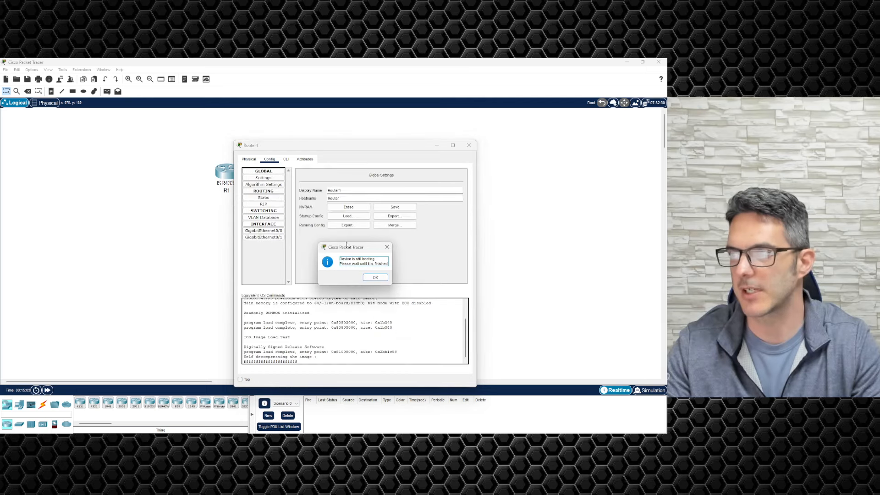
pyautogui.click(375, 279)
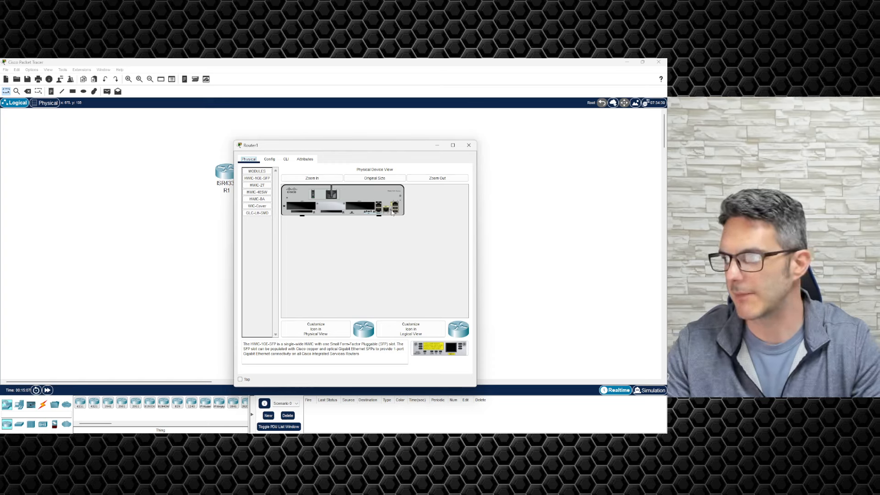
pyautogui.click(330, 180)
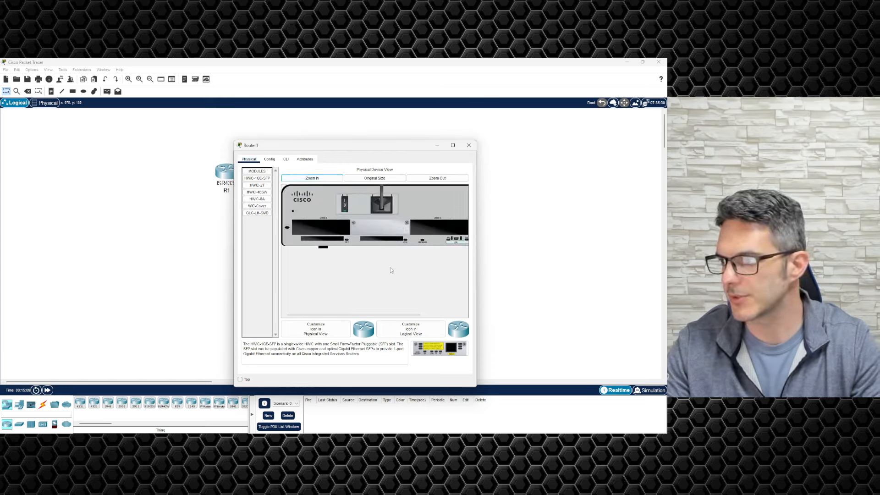
pyautogui.moveTo(358, 316); pyautogui.dragTo(399, 317)
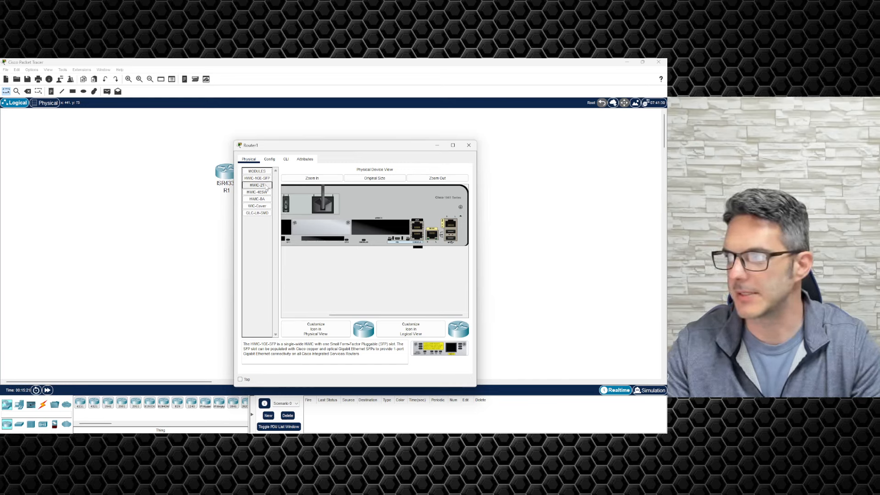
pyautogui.click(469, 145)
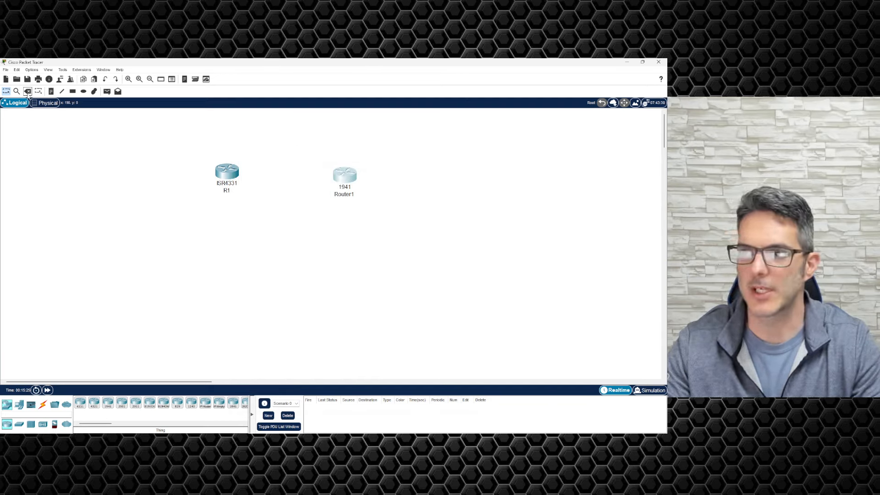
# Step: Delete the 1941 Router1 from the topology
pyautogui.click(28, 91)
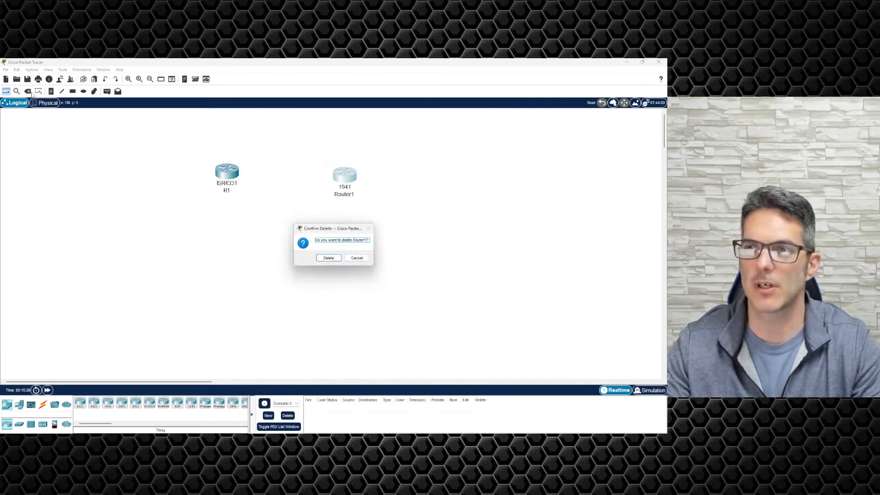
pyautogui.click(327, 259)
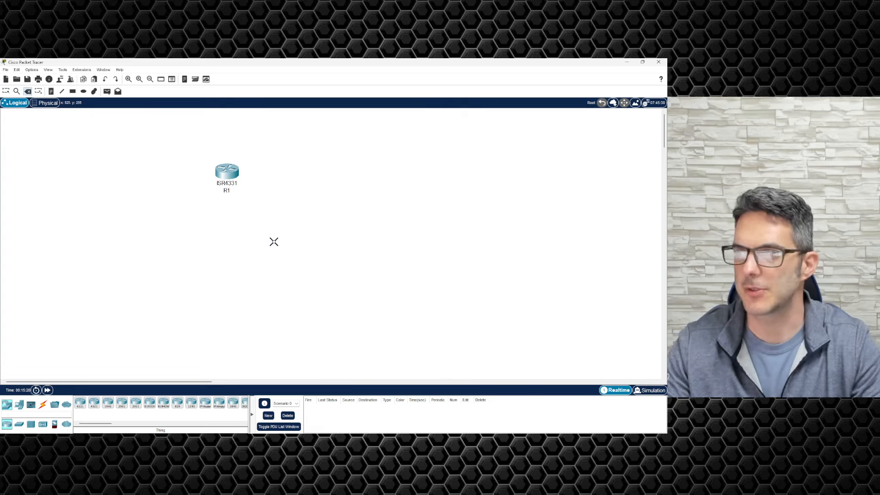
pyautogui.click(6, 91)
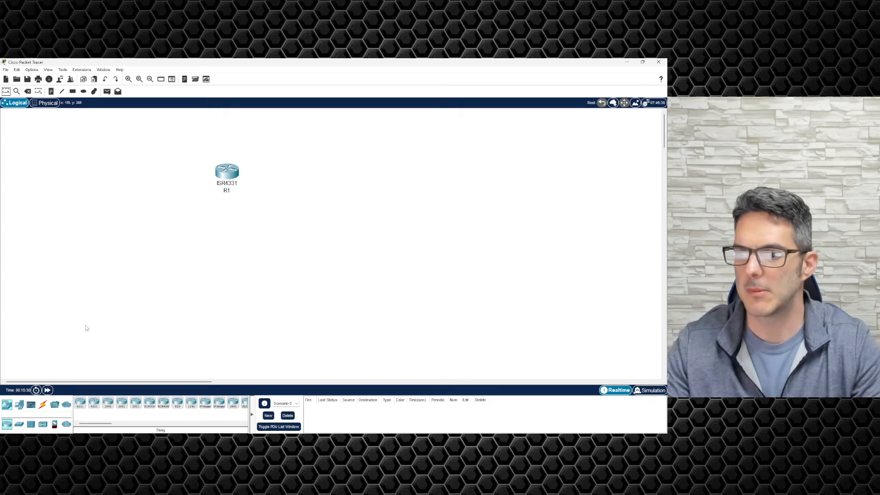
# Step: Place an ISR4331 router, Router2, just right of R1 and view its device window
pyautogui.click(80, 403)
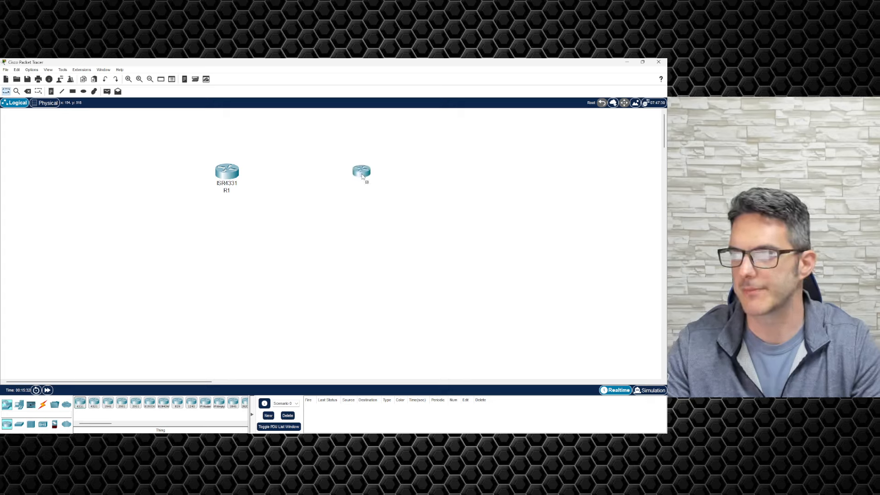
pyautogui.click(365, 179)
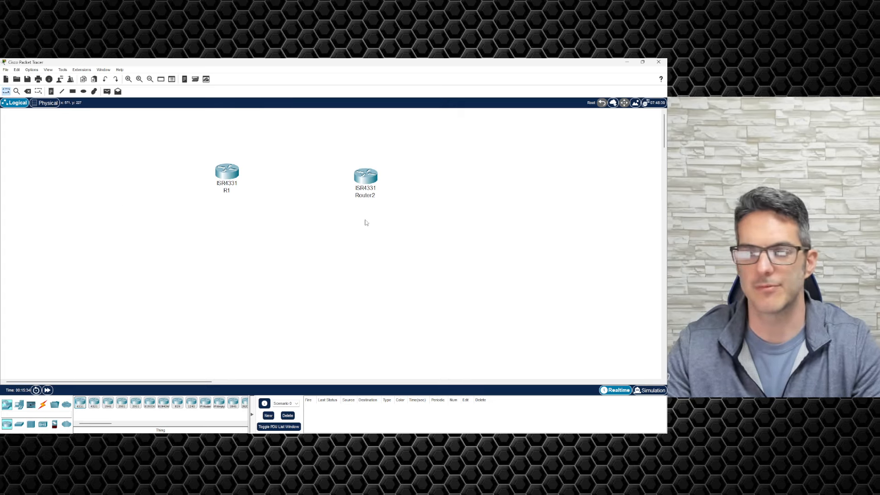
pyautogui.moveTo(366, 177); pyautogui.dragTo(355, 174)
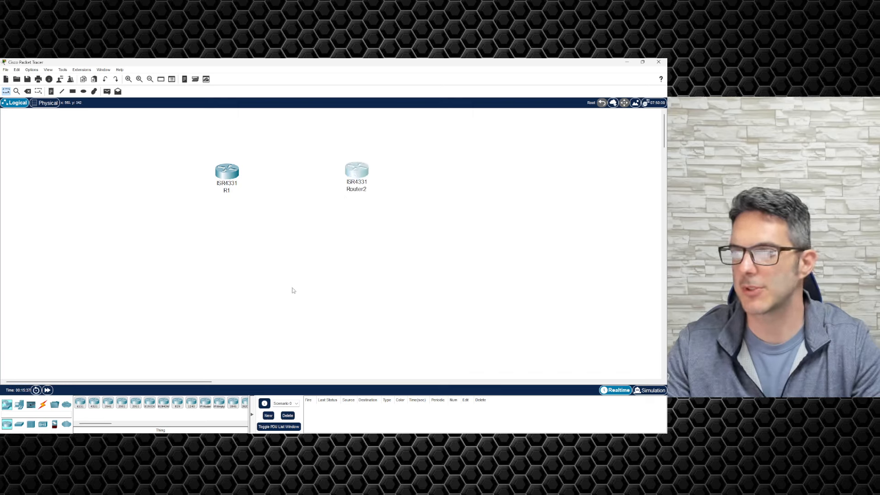
pyautogui.doubleClick(356, 171)
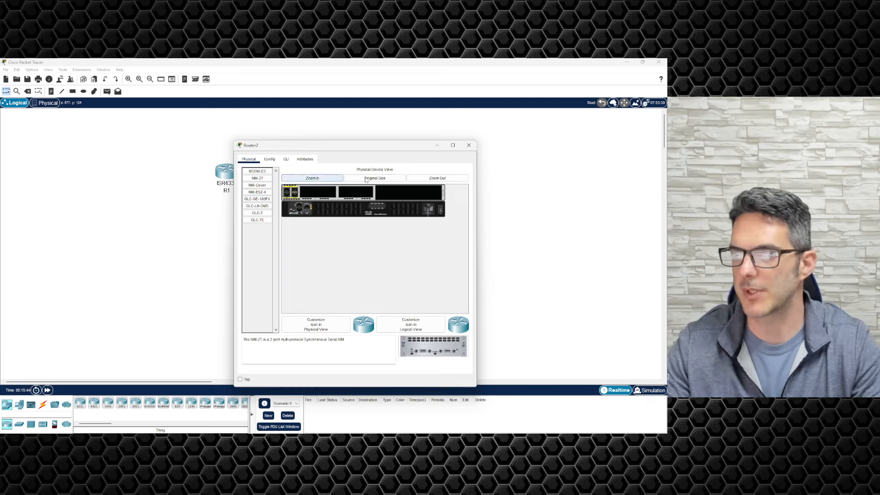
pyautogui.click(469, 144)
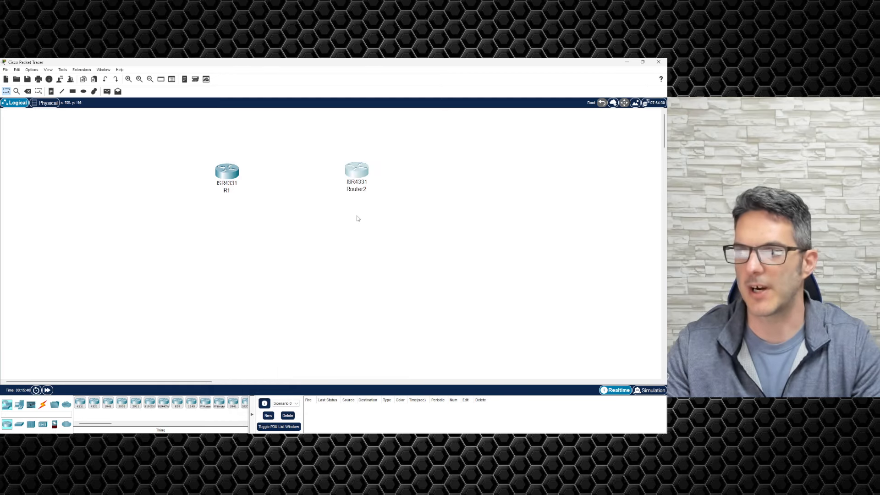
# Step: Link R1 Gig0/0/0 to Router2 Gig0/0/0 with a copper cross-over cable
pyautogui.click(45, 405)
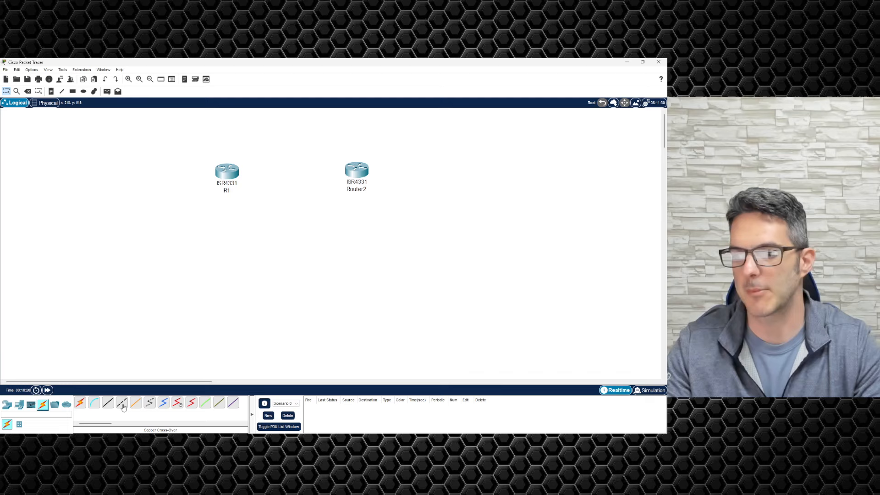
pyautogui.click(123, 407)
pyautogui.click(237, 177)
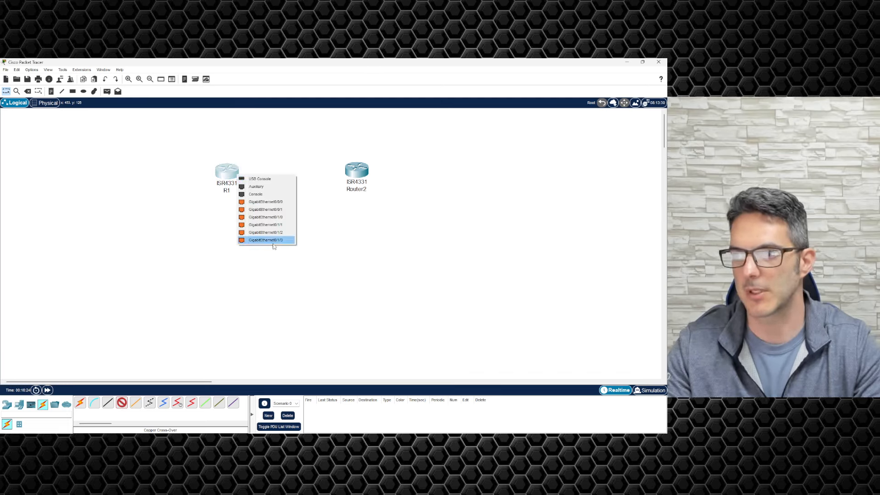
pyautogui.click(274, 202)
pyautogui.click(357, 169)
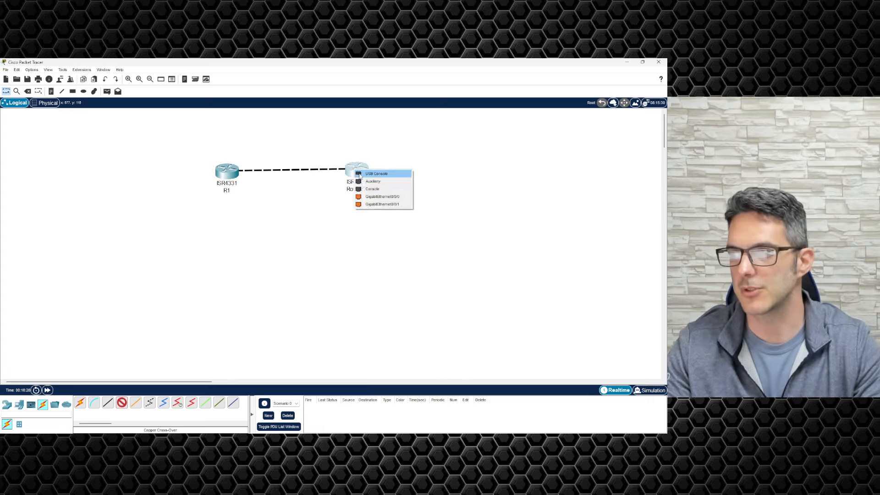
pyautogui.click(384, 197)
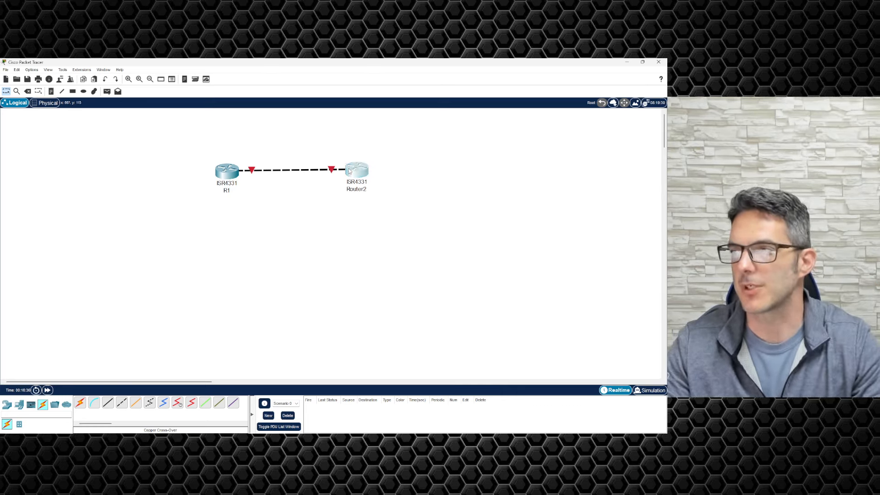
# Step: Shift Router2 slightly right and check both linked routers by selecting them
pyautogui.moveTo(349, 170); pyautogui.dragTo(363, 173)
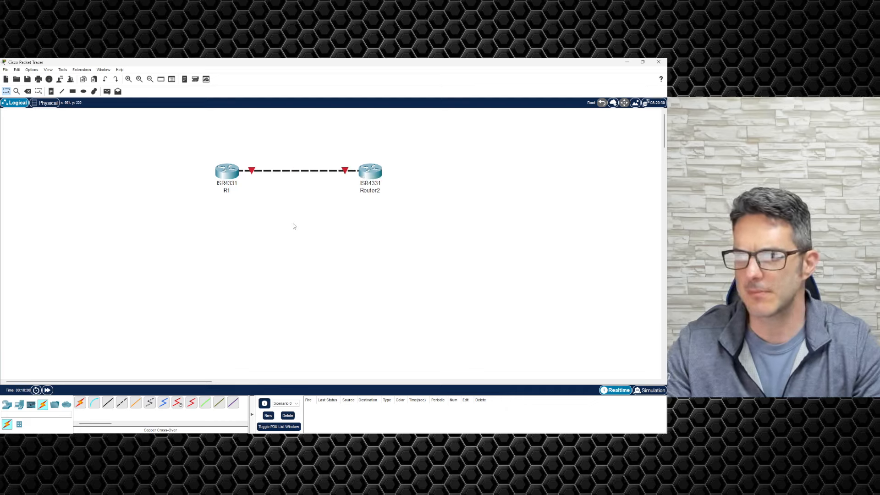
pyautogui.moveTo(195, 155); pyautogui.dragTo(486, 239)
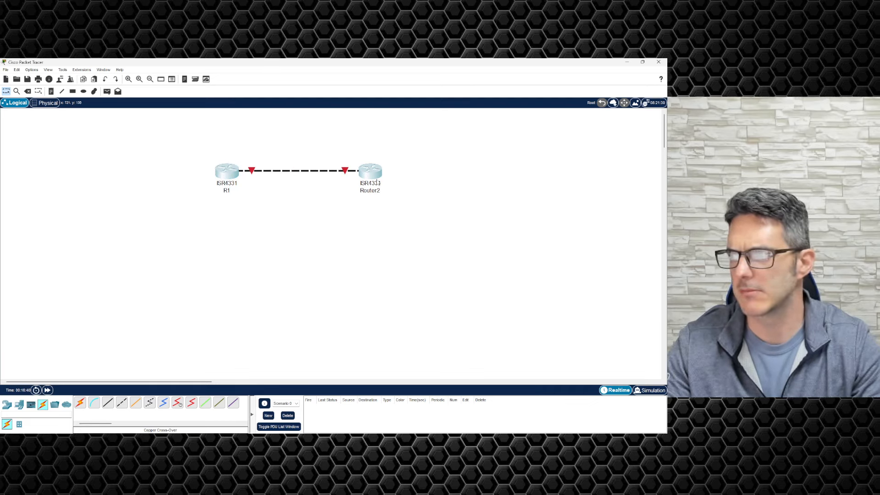
pyautogui.click(371, 224)
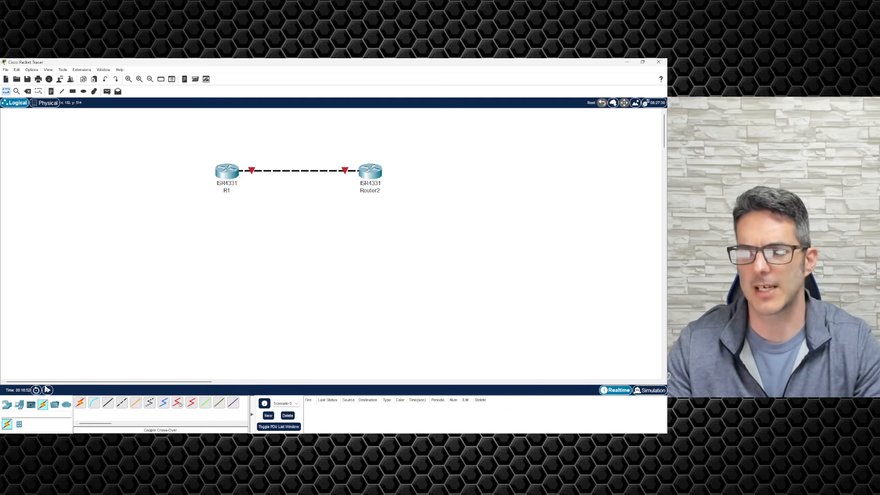
# Step: Pick up a 2960 switch from the Switches palette
pyautogui.click(7, 404)
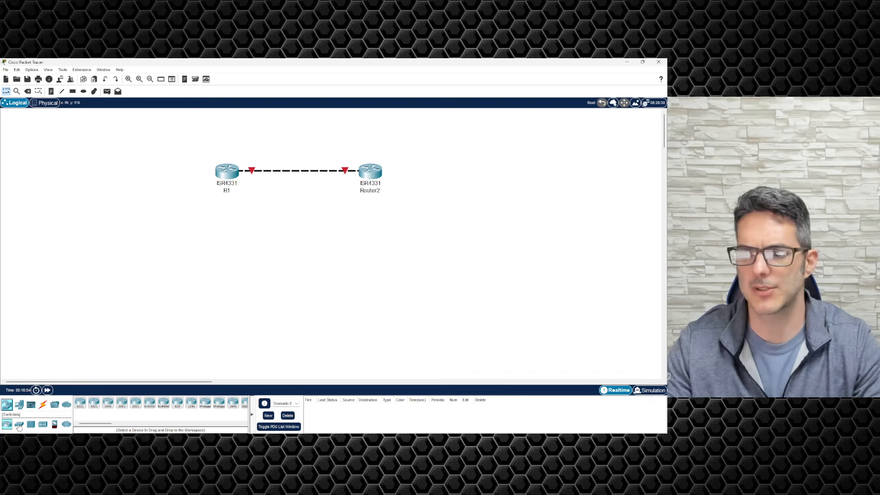
pyautogui.click(19, 425)
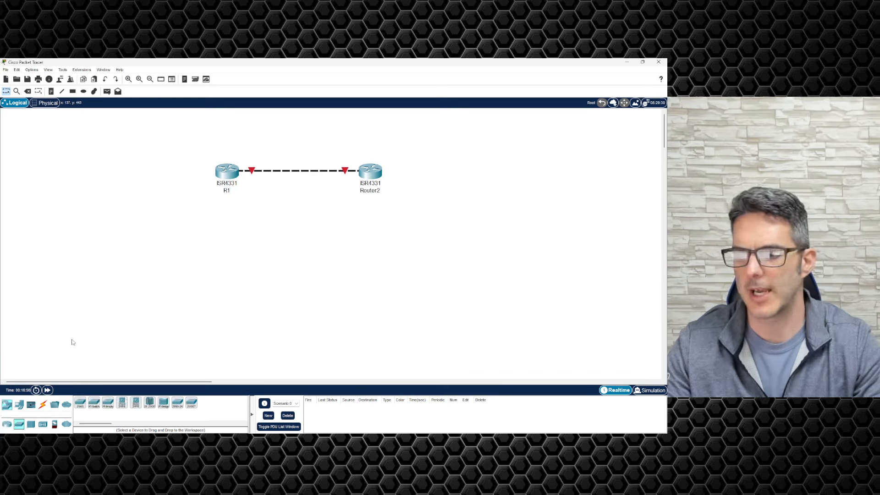
pyautogui.click(81, 403)
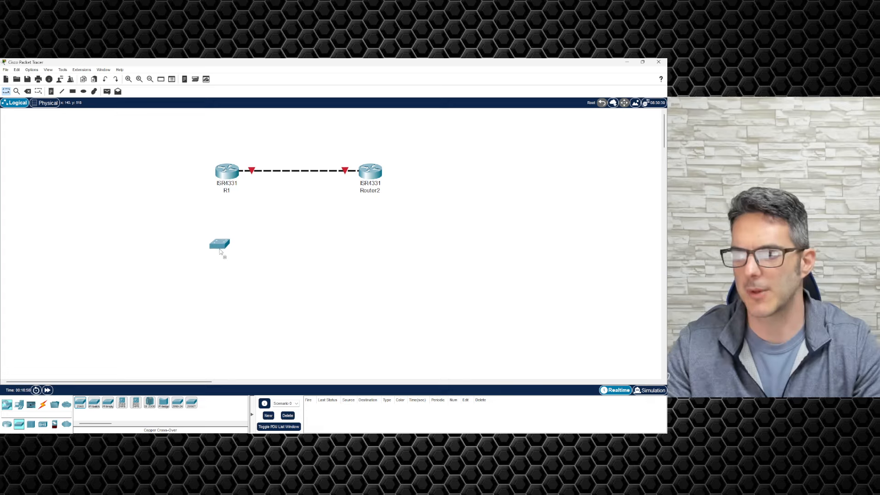
# Step: Drop the 2960 Switch0 below R1 and a 3650-24PS multilayer switch below Router2
pyautogui.click(230, 252)
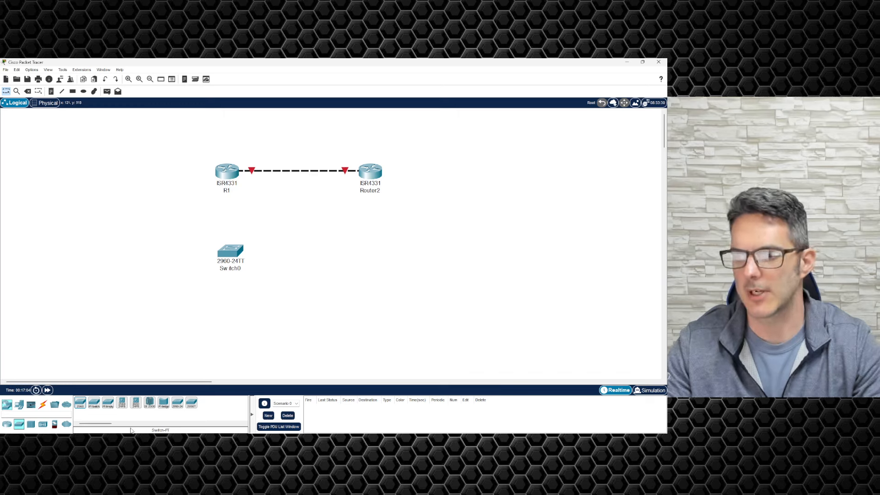
pyautogui.moveTo(136, 403); pyautogui.dragTo(368, 250)
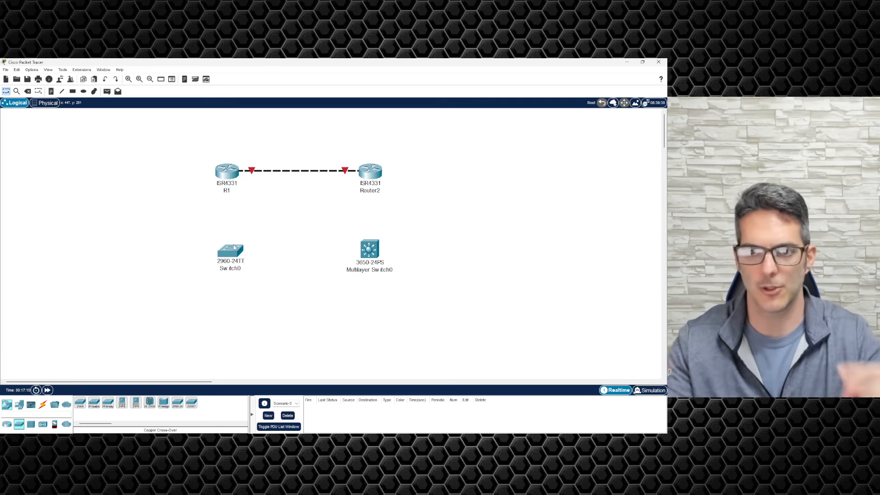
pyautogui.moveTo(235, 247)
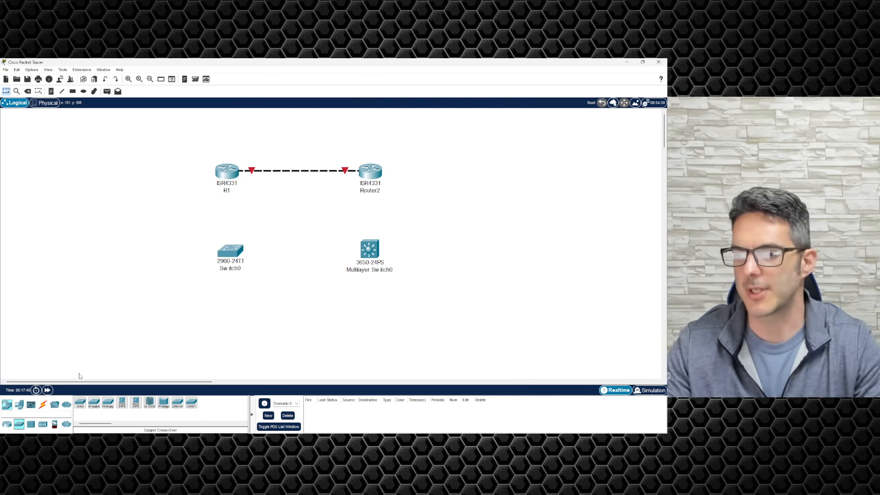
# Step: Place four 2960 switches, Switch1 to Switch4, around Switch0 and the multilayer switch
pyautogui.click(81, 403)
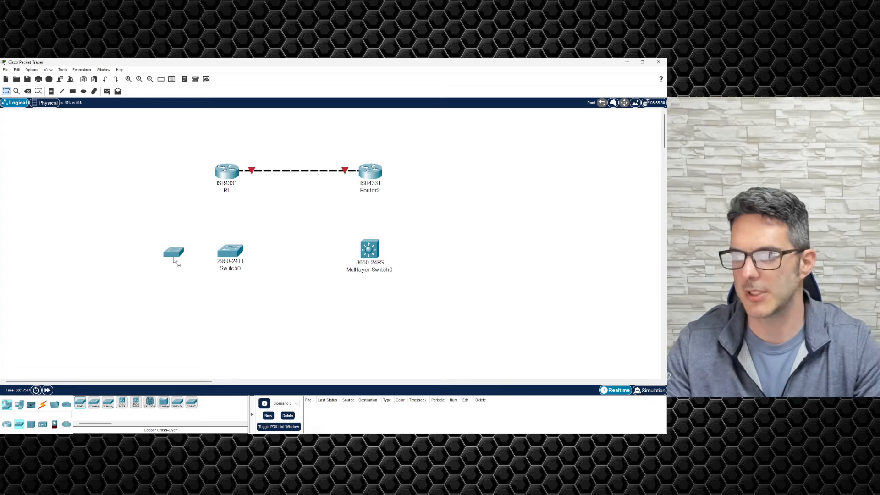
pyautogui.click(154, 259)
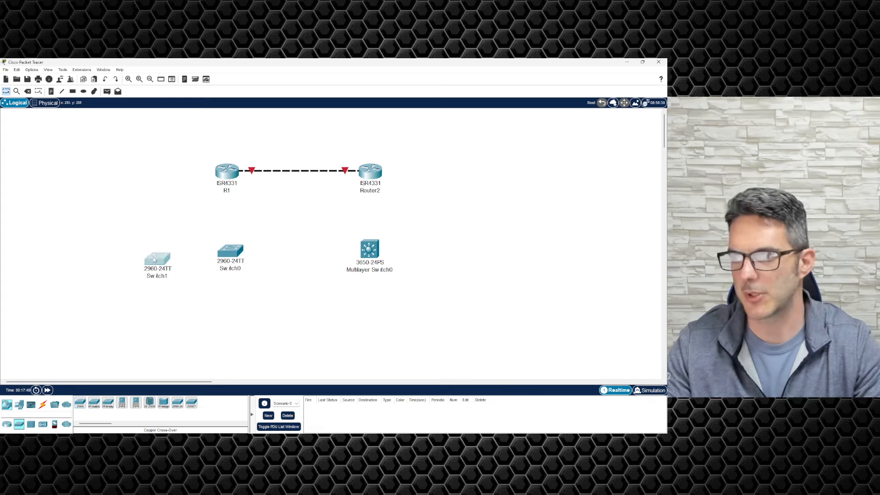
pyautogui.moveTo(154, 260); pyautogui.dragTo(145, 250)
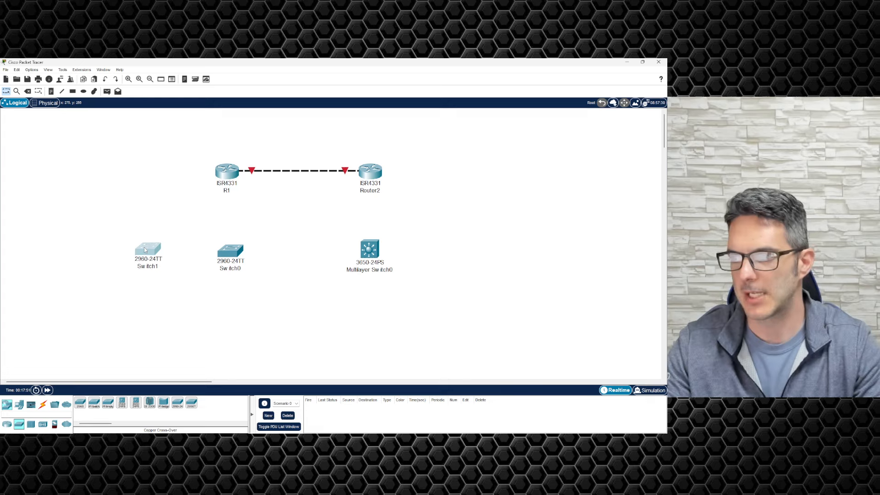
pyautogui.moveTo(80, 404); pyautogui.dragTo(465, 252)
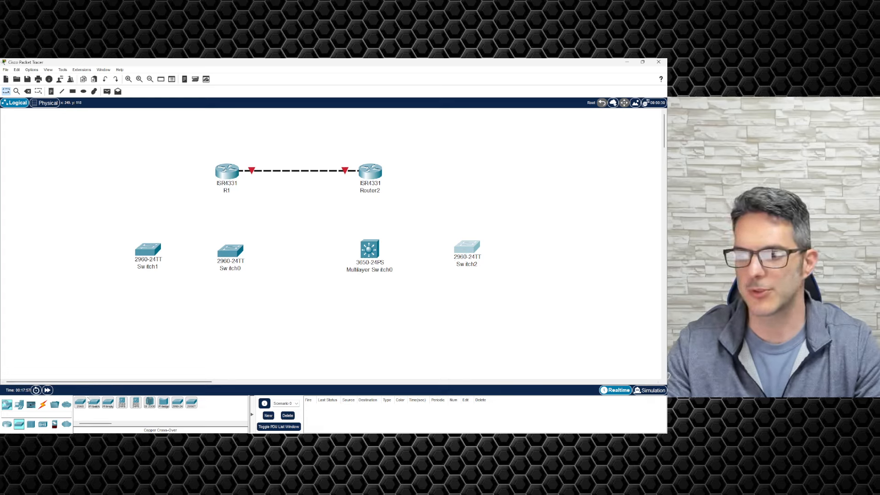
pyautogui.moveTo(78, 408); pyautogui.dragTo(188, 325)
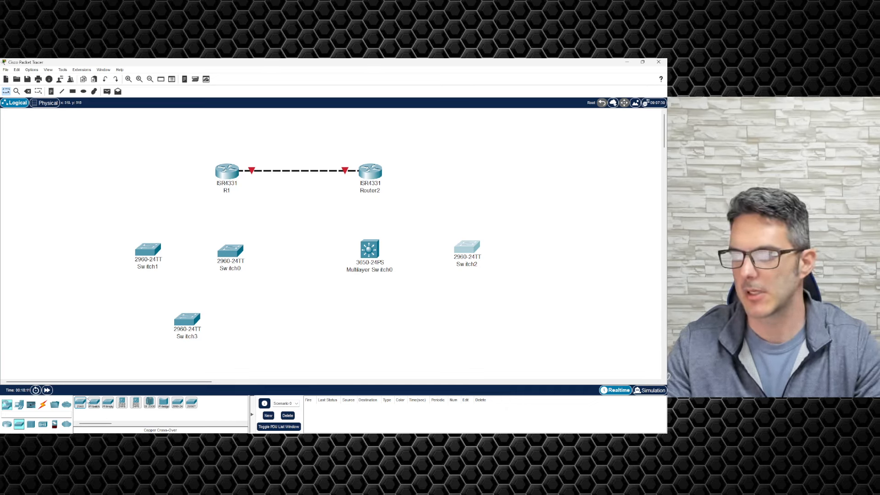
pyautogui.moveTo(79, 403); pyautogui.dragTo(470, 317)
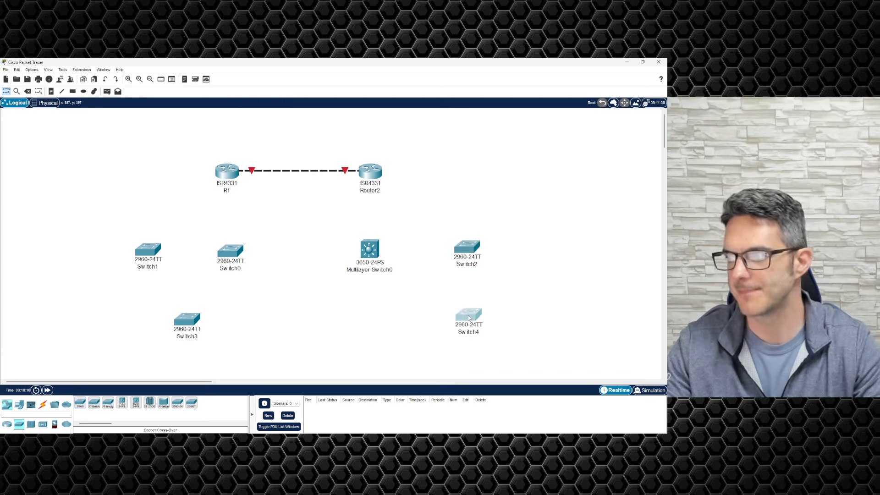
pyautogui.click(415, 324)
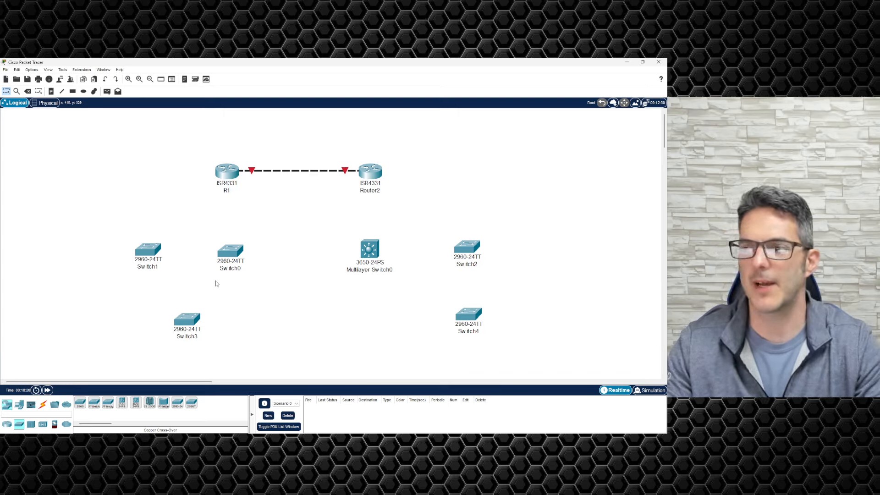
pyautogui.click(43, 404)
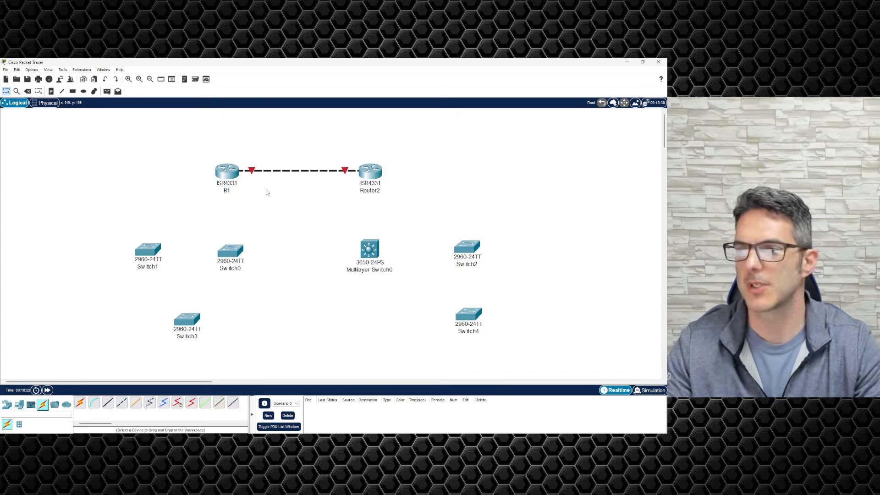
# Step: Cable R1 Gig0/0/1 to Switch0 Gig0/1 with straight-through copper and align Switch0 under R1
pyautogui.click(108, 403)
pyautogui.click(236, 178)
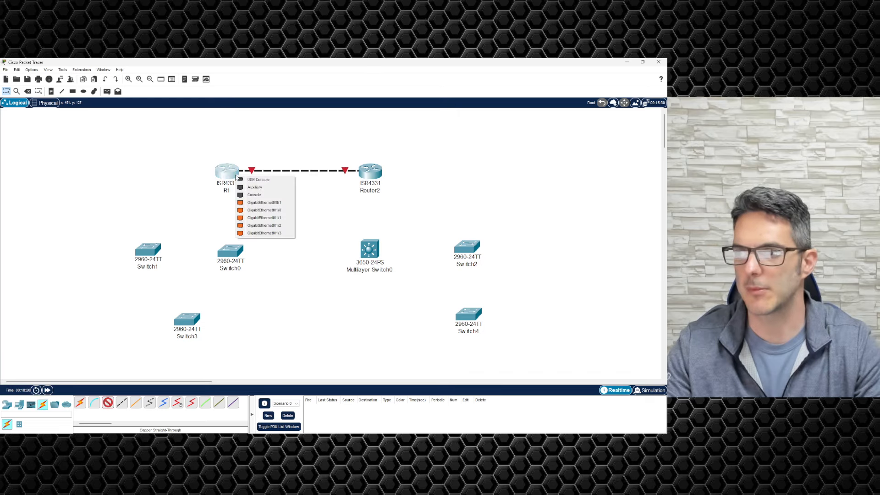
pyautogui.click(264, 202)
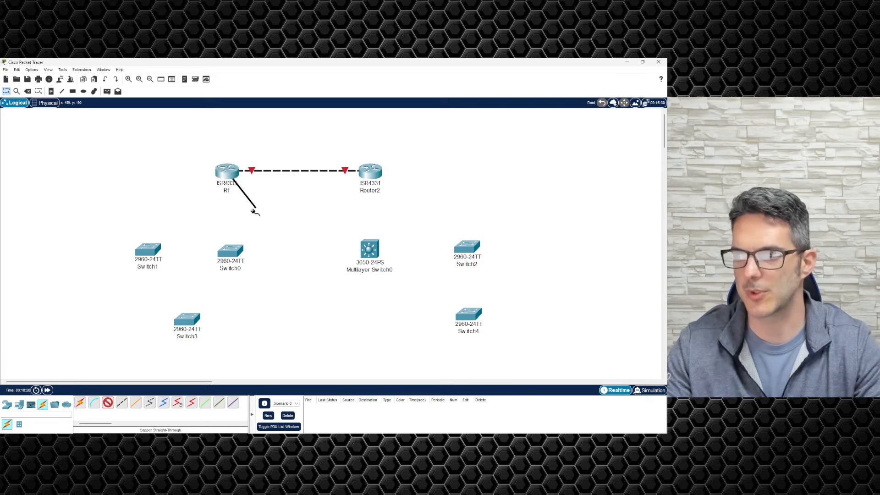
pyautogui.click(236, 251)
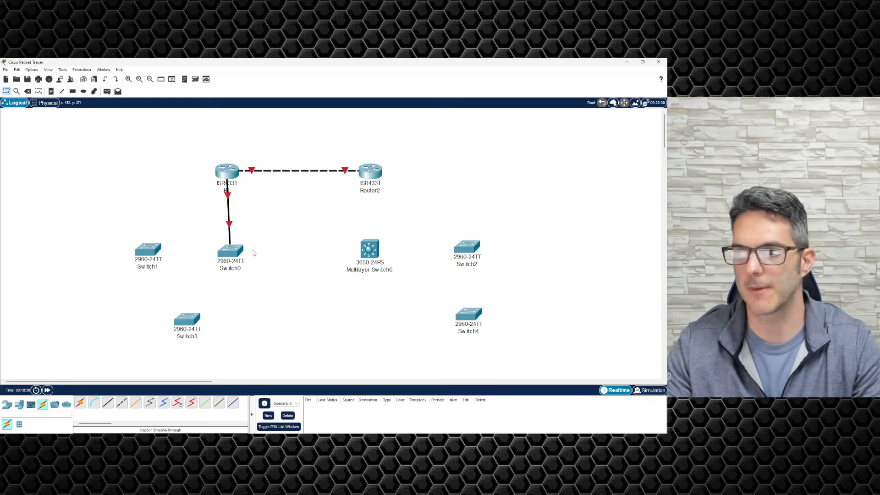
pyautogui.moveTo(230, 251); pyautogui.dragTo(227, 251)
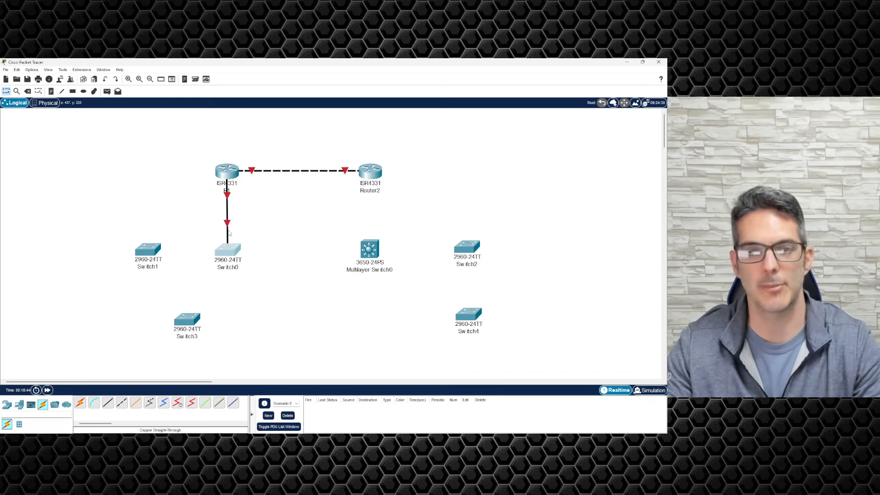
pyautogui.moveTo(229, 234)
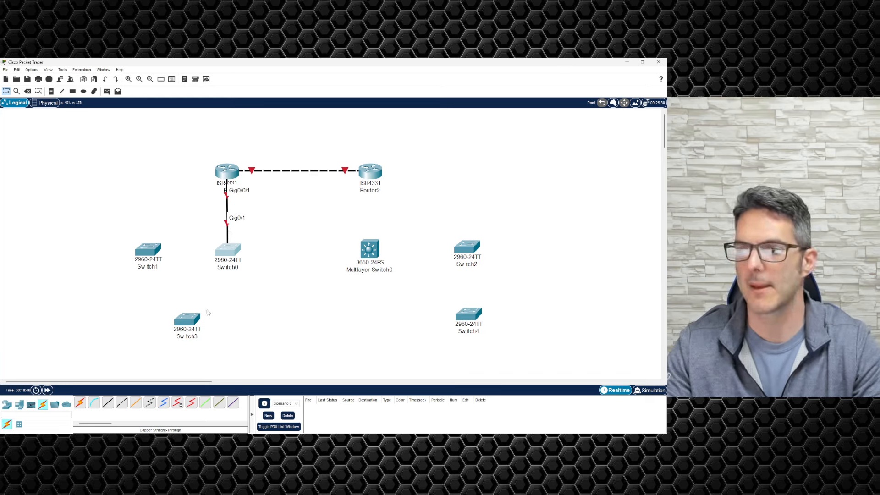
# Step: Connect Switch0 to Switch1 with a copper cross-over cable
pyautogui.click(120, 404)
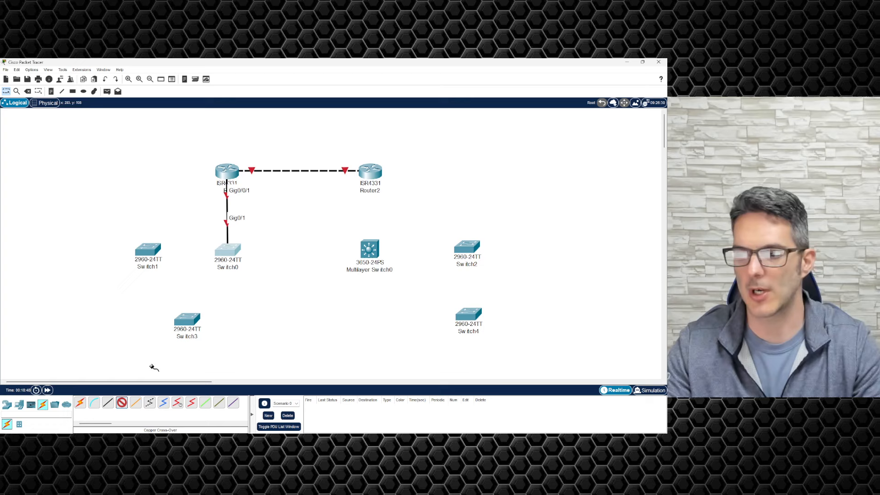
pyautogui.click(227, 253)
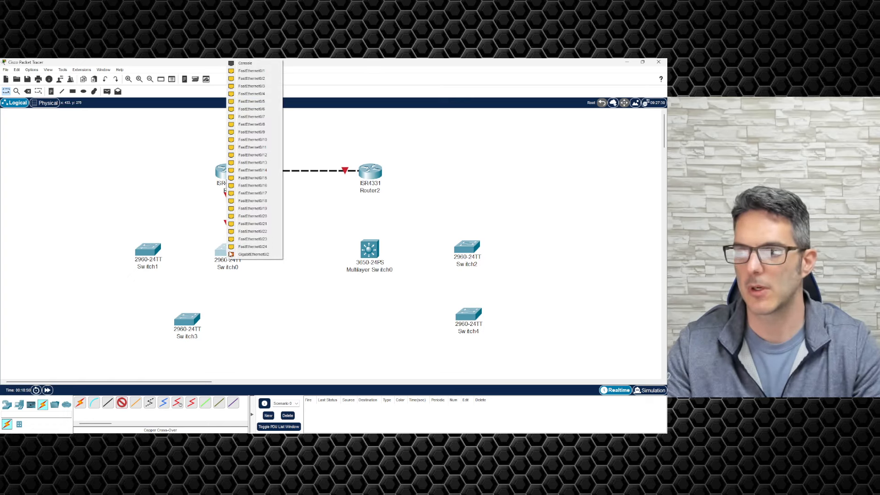
pyautogui.click(230, 255)
pyautogui.click(156, 250)
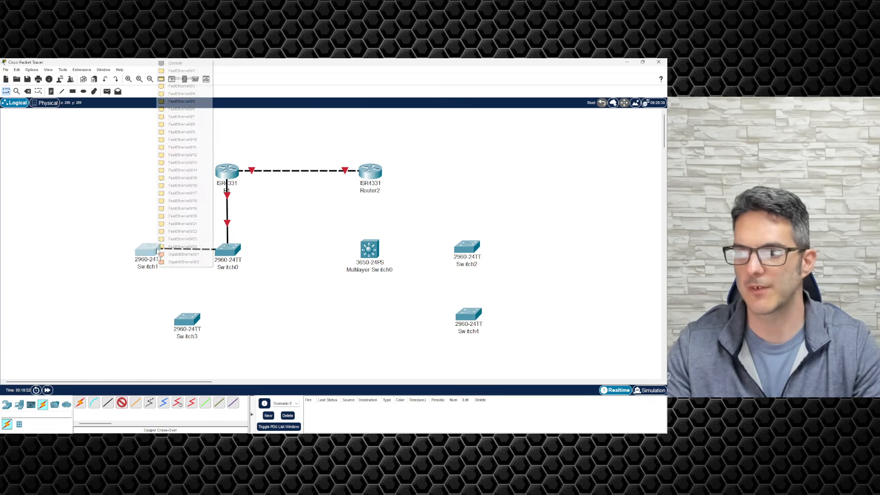
pyautogui.click(161, 254)
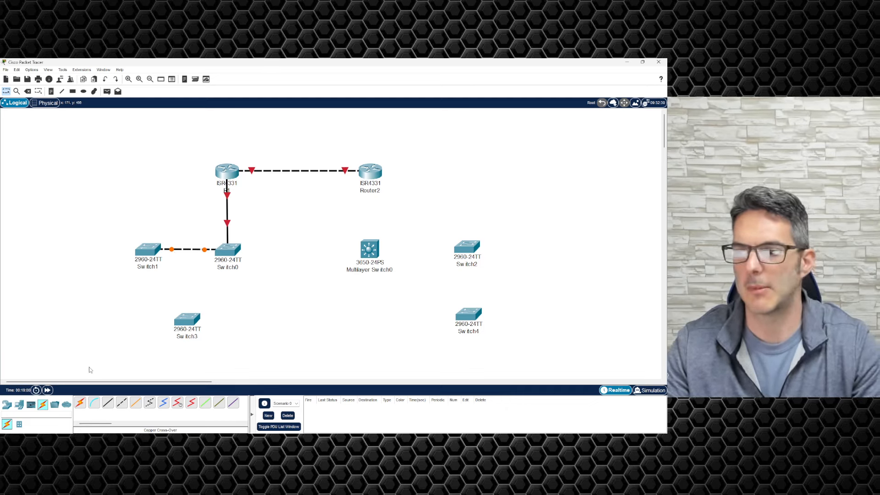
# Step: Cross-over link Switch1 GigabitEthernet0/2 to Switch3 FastEthernet0/24
pyautogui.click(122, 403)
pyautogui.click(153, 253)
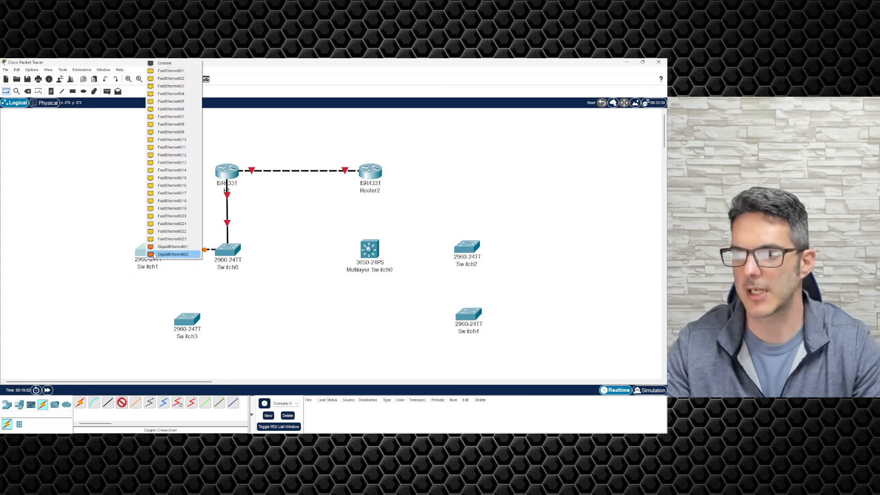
pyautogui.click(155, 254)
pyautogui.click(190, 318)
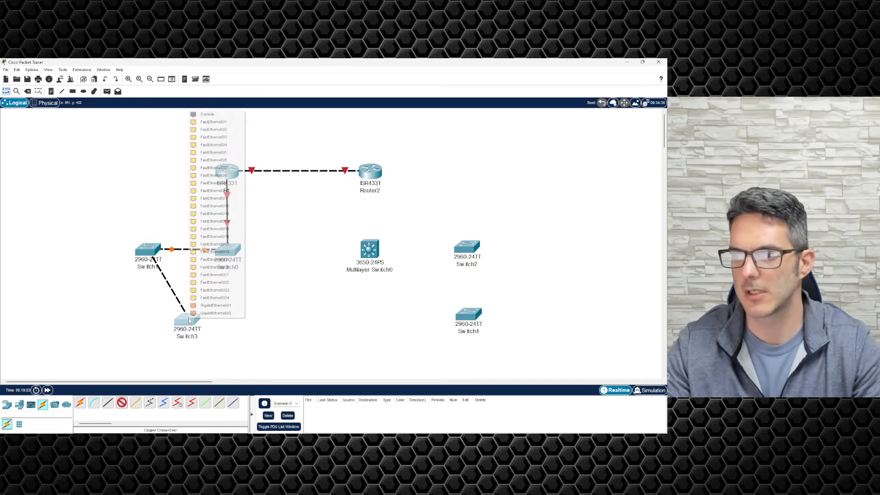
pyautogui.click(207, 299)
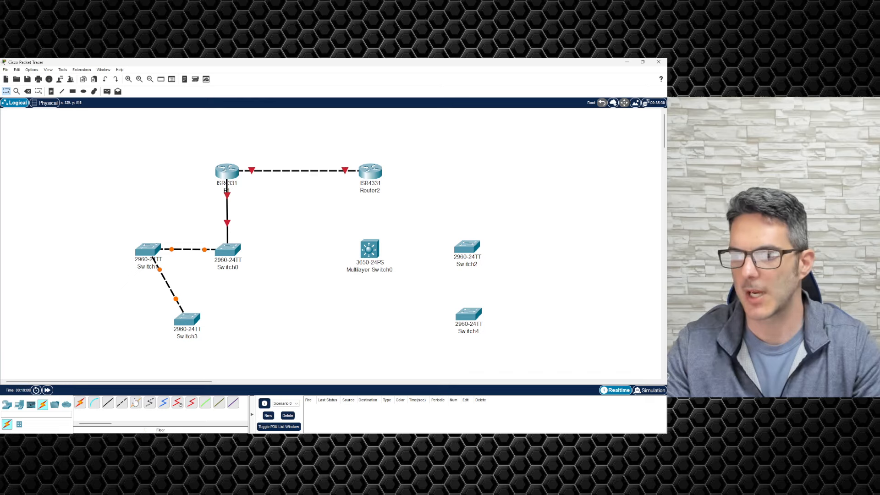
# Step: Cross-over link Switch0 GigabitEthernet0/2 to Switch3
pyautogui.click(122, 403)
pyautogui.click(229, 250)
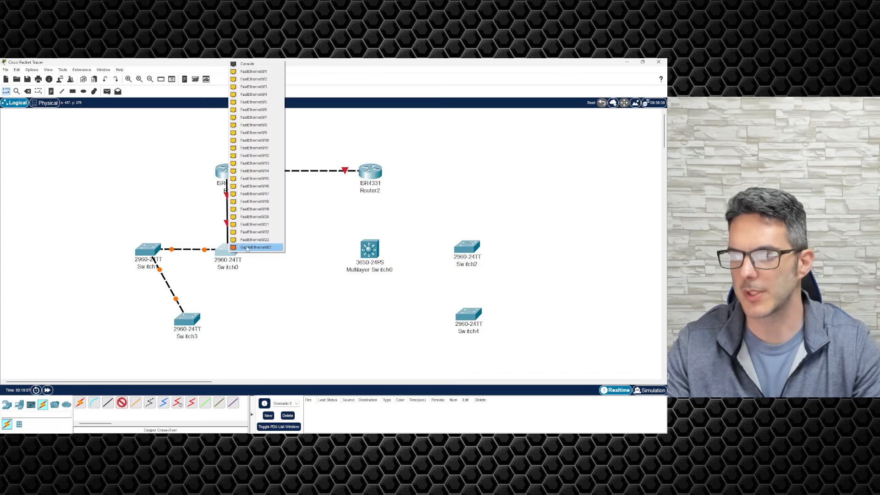
pyautogui.click(247, 249)
pyautogui.click(194, 321)
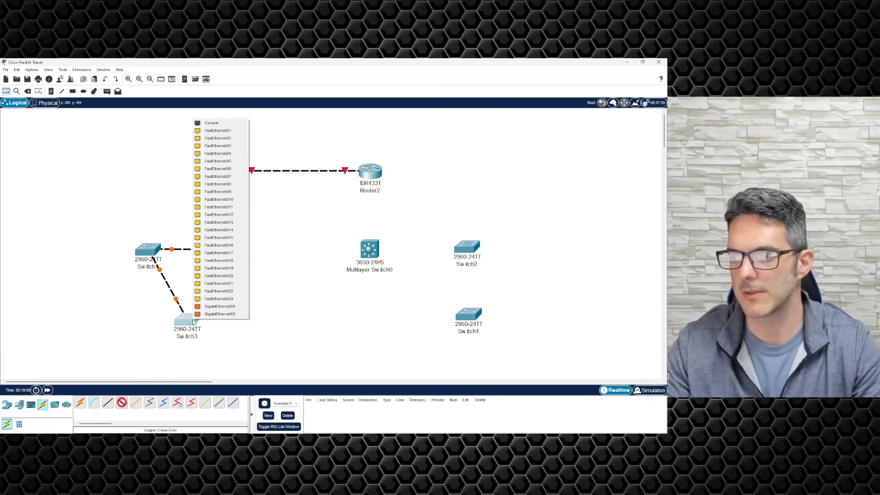
pyautogui.click(218, 299)
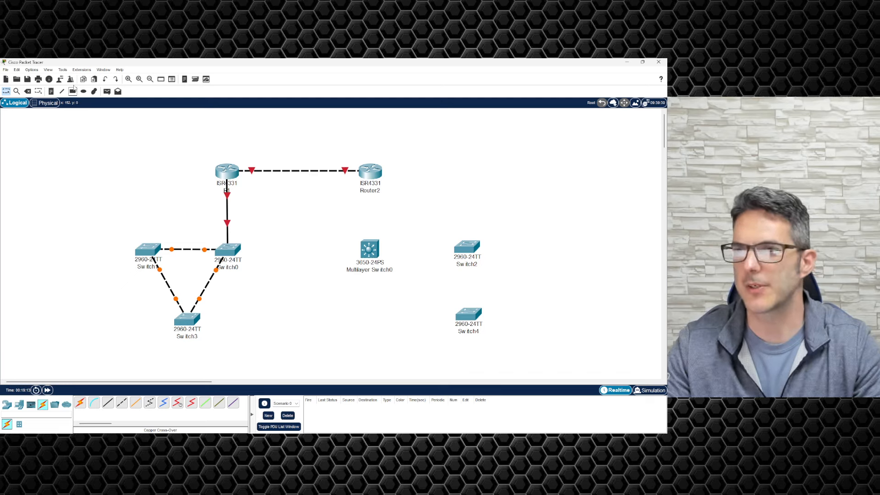
pyautogui.click(49, 70)
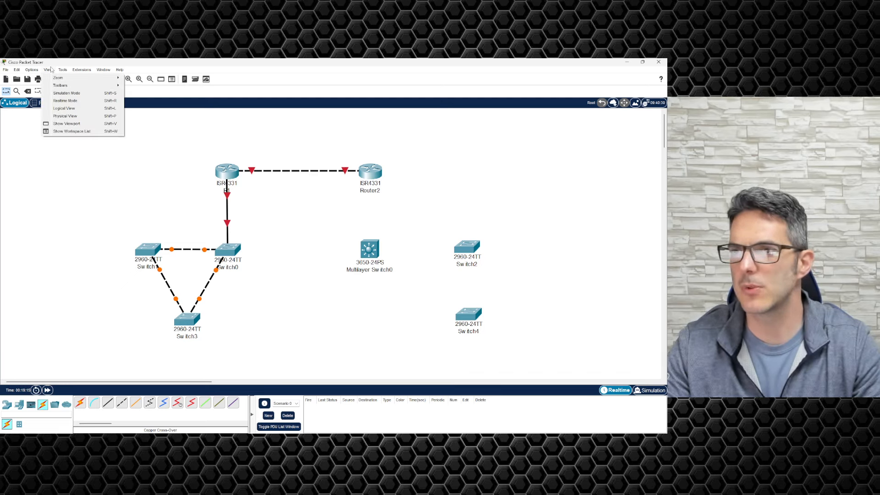
# Step: Visit the physical layout, then return to Logical view with Shift+L and browse the View toolbars
pyautogui.click(56, 117)
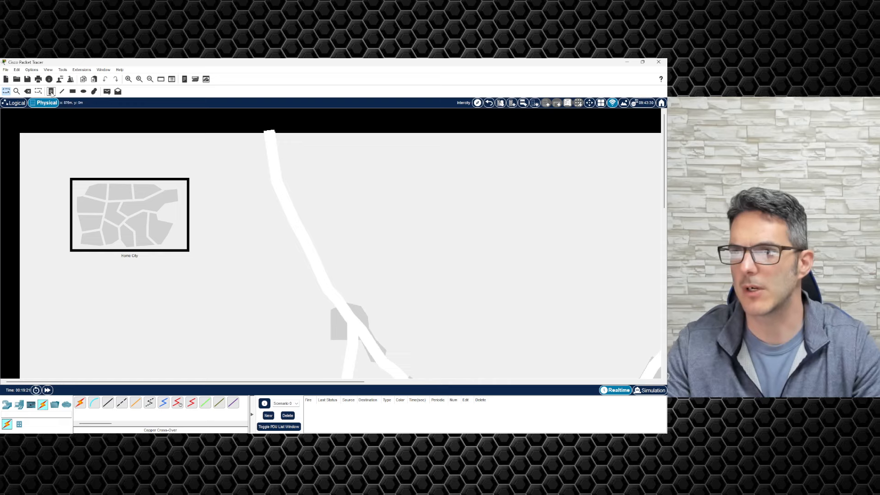
pyautogui.click(47, 70)
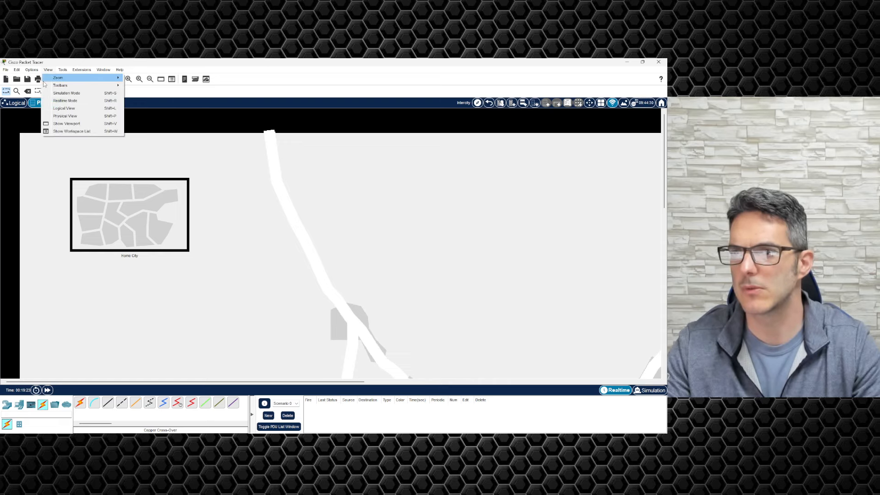
pyautogui.hotkey('shift', 'l')
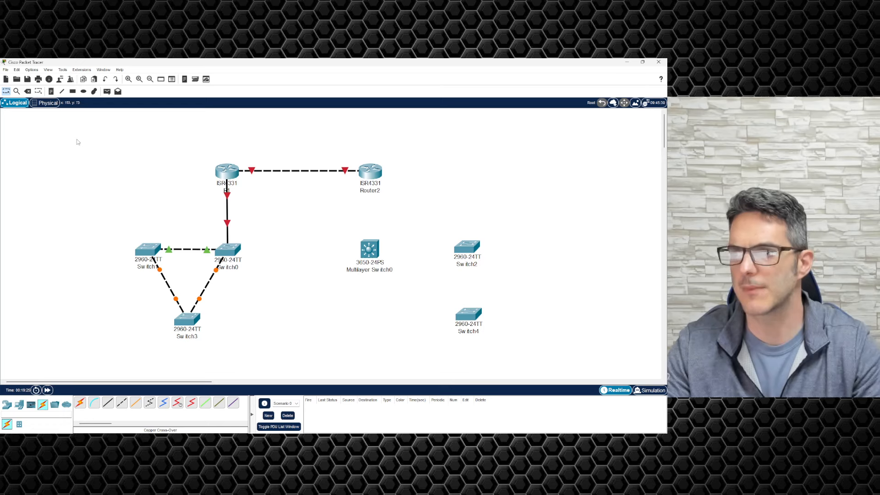
pyautogui.click(49, 70)
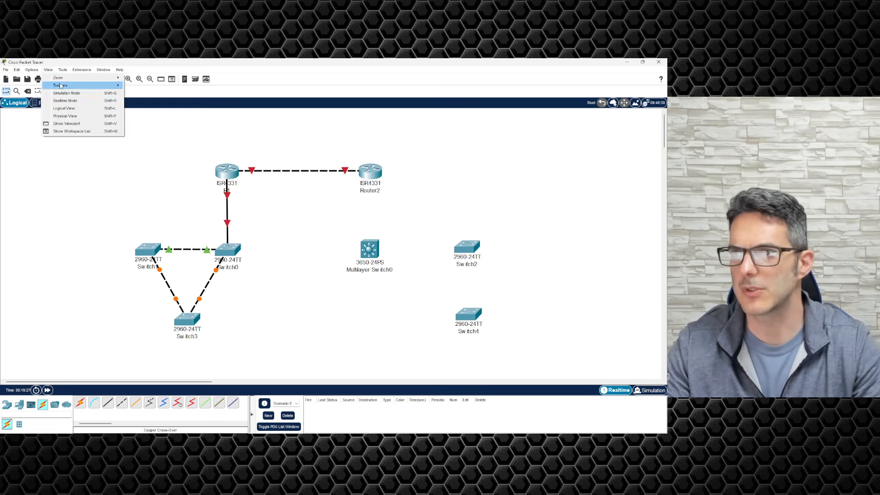
pyautogui.moveTo(60, 86)
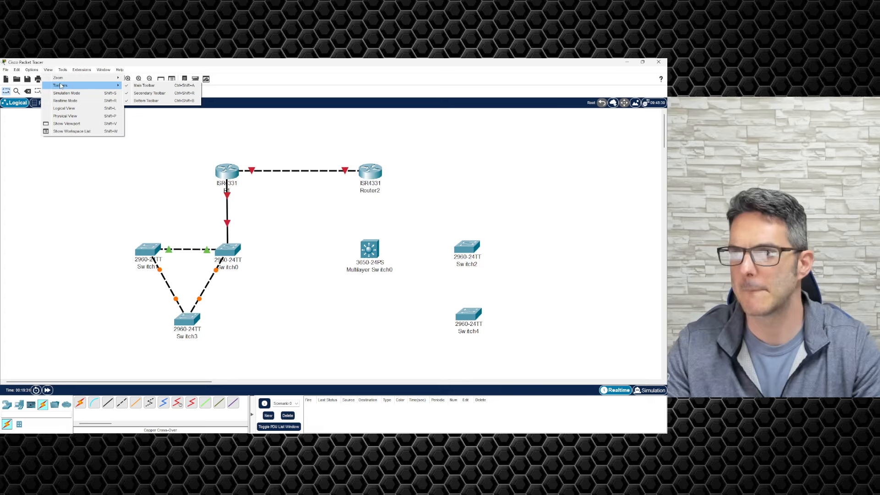
pyautogui.moveTo(26, 72)
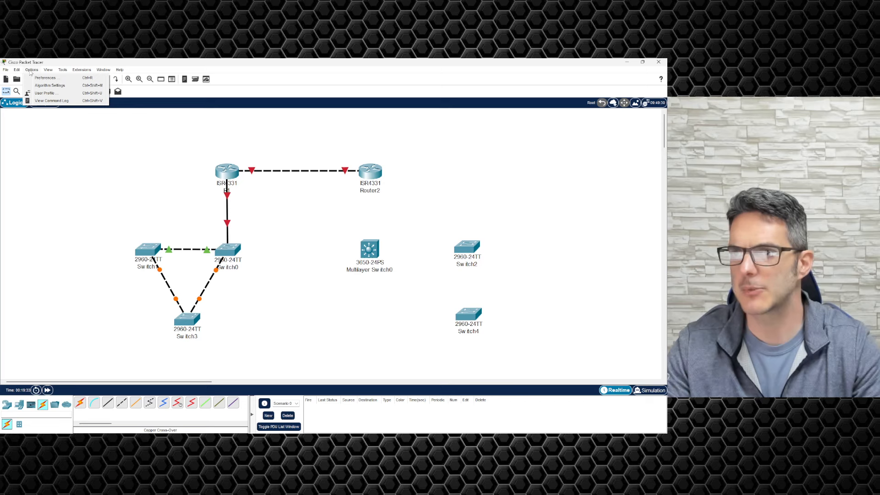
# Step: Enable Always Show Port Labels in Preferences and move Switch3 lower and left
pyautogui.click(45, 78)
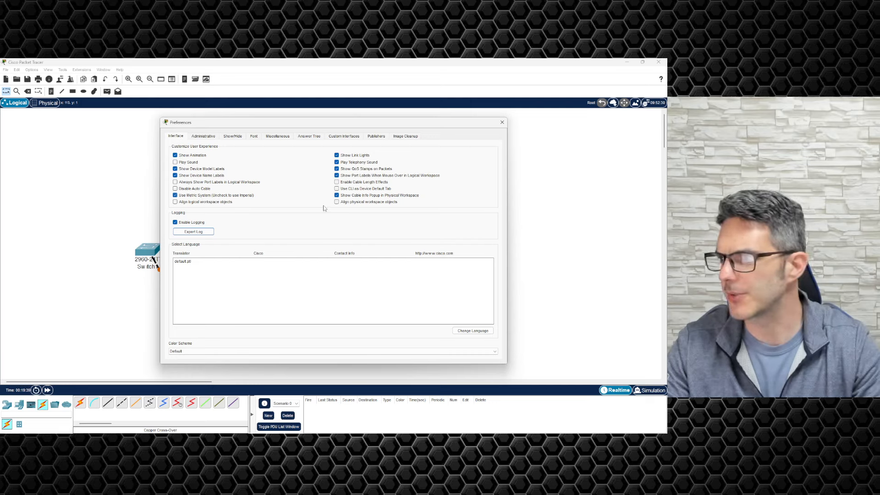
pyautogui.click(189, 183)
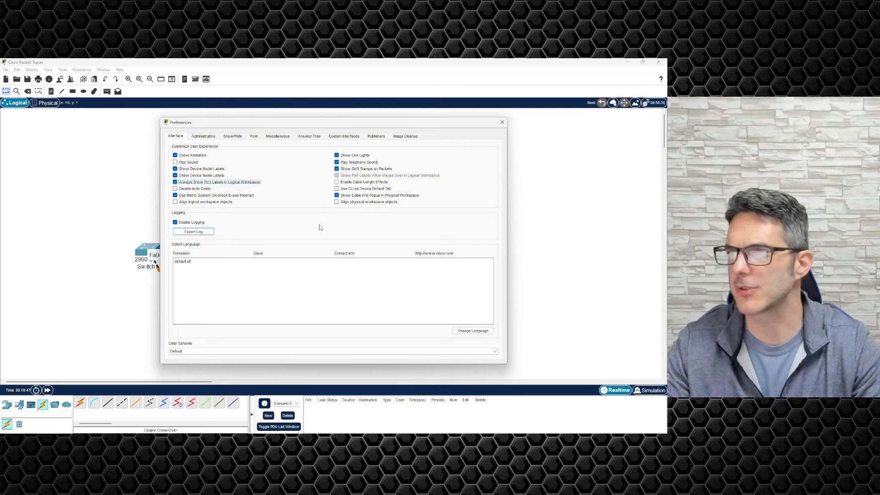
pyautogui.click(501, 122)
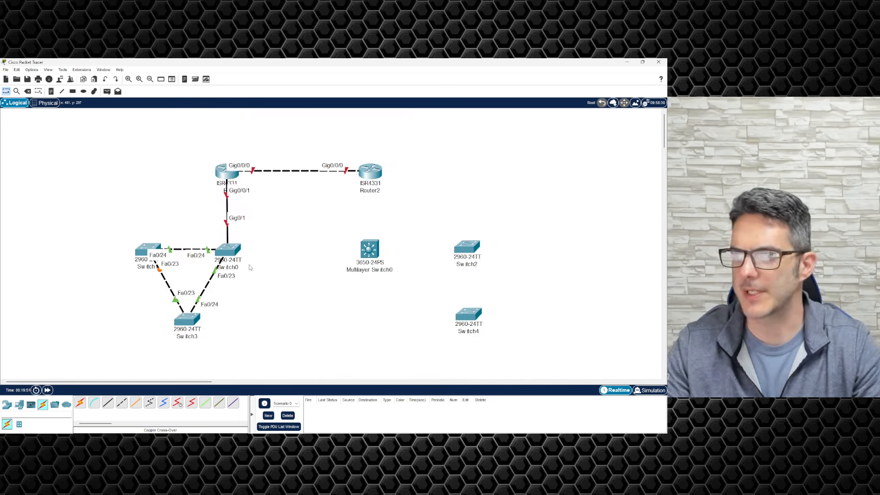
pyautogui.moveTo(187, 324)
pyautogui.mouseDown()
pyautogui.moveTo(125, 325)
pyautogui.moveTo(153, 344)
pyautogui.moveTo(176, 338)
pyautogui.mouseUp()
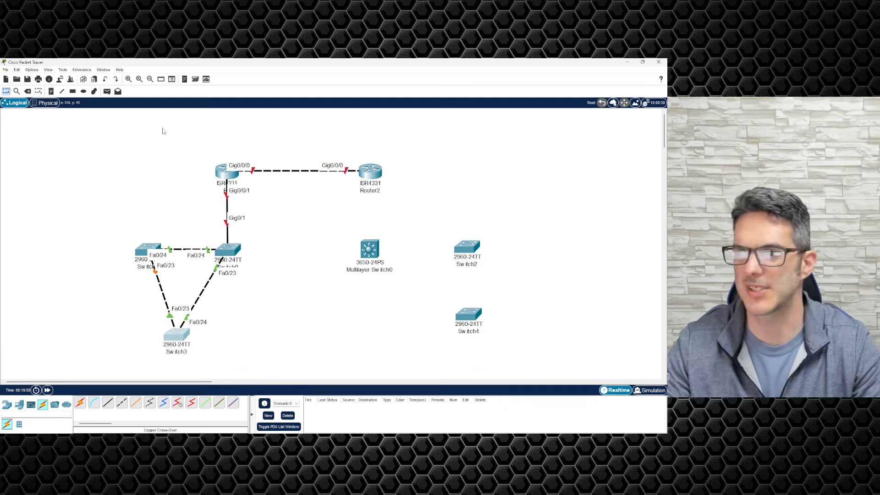
# Step: Turn Always Show Port Labels back off in Preferences
pyautogui.click(33, 69)
pyautogui.click(37, 77)
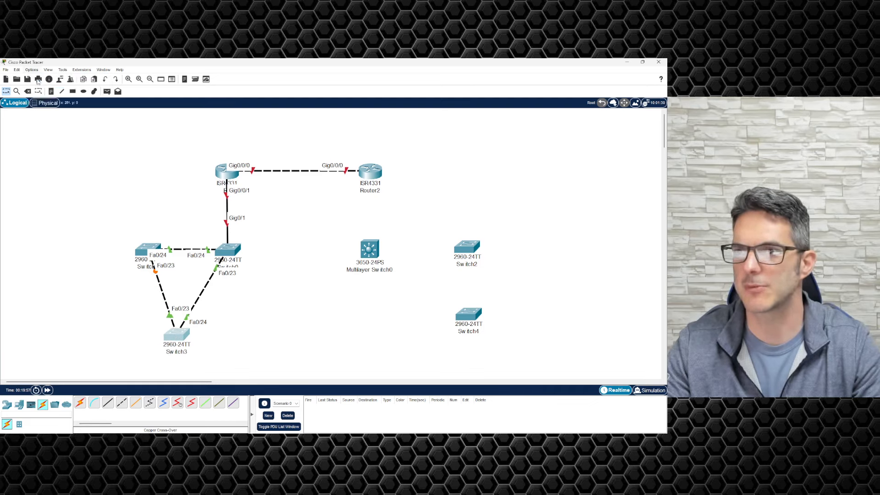
pyautogui.click(192, 182)
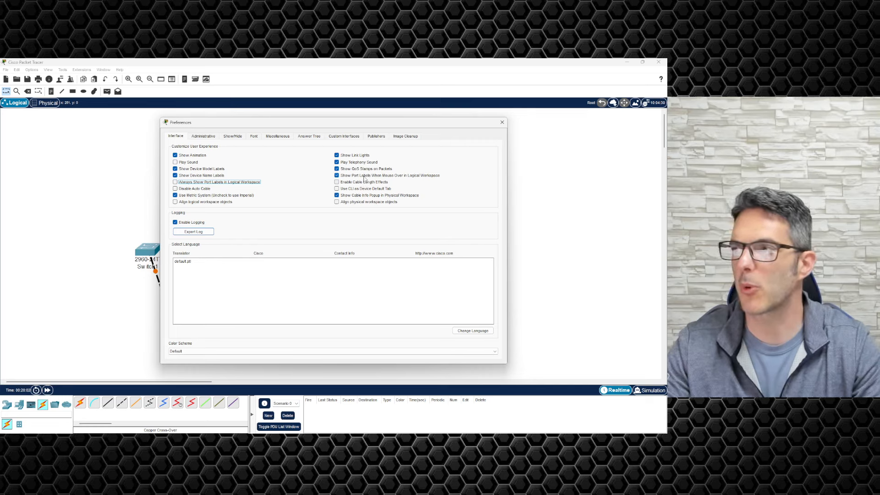
pyautogui.click(502, 123)
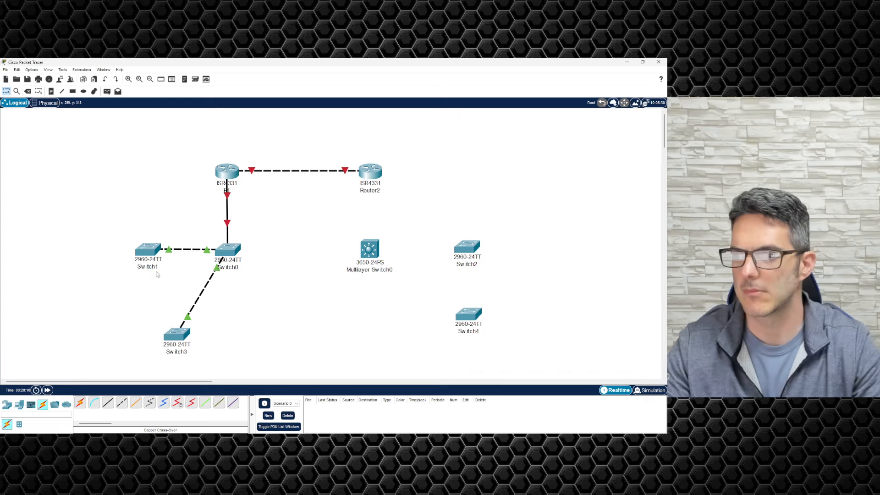
# Step: Finish the crossover cable between Switch3 and Switch1
pyautogui.click(149, 255)
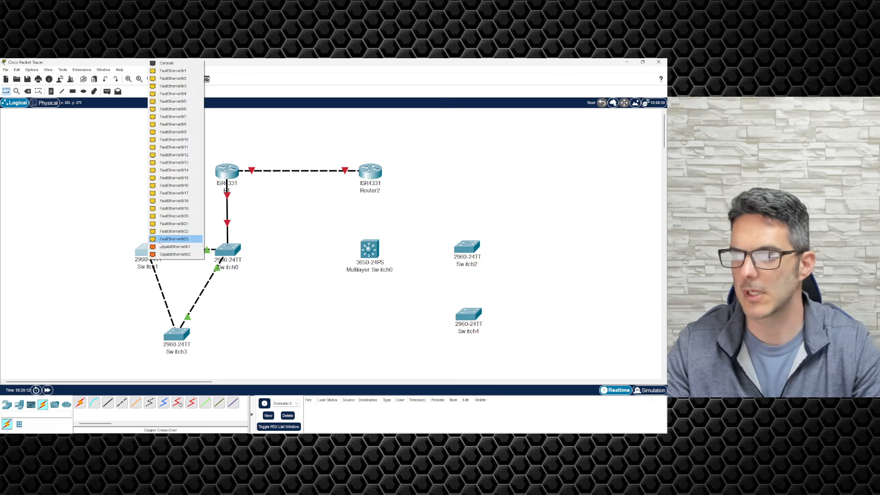
pyautogui.click(155, 246)
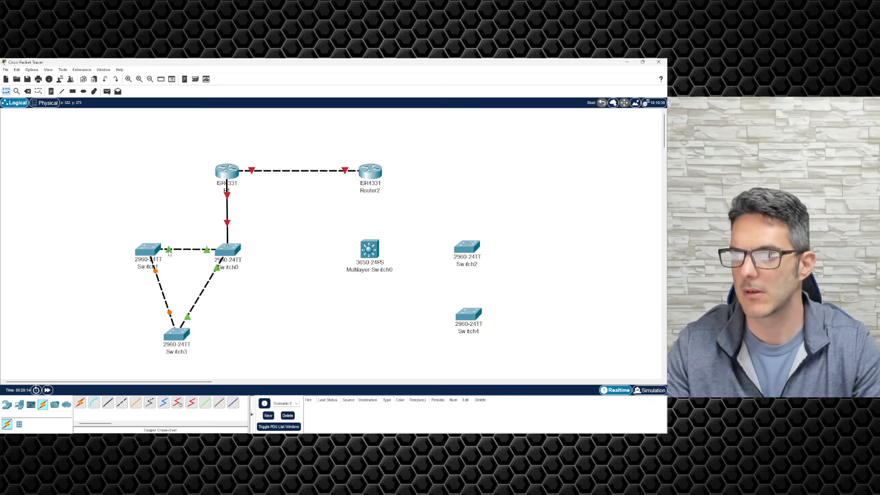
pyautogui.moveTo(147, 250)
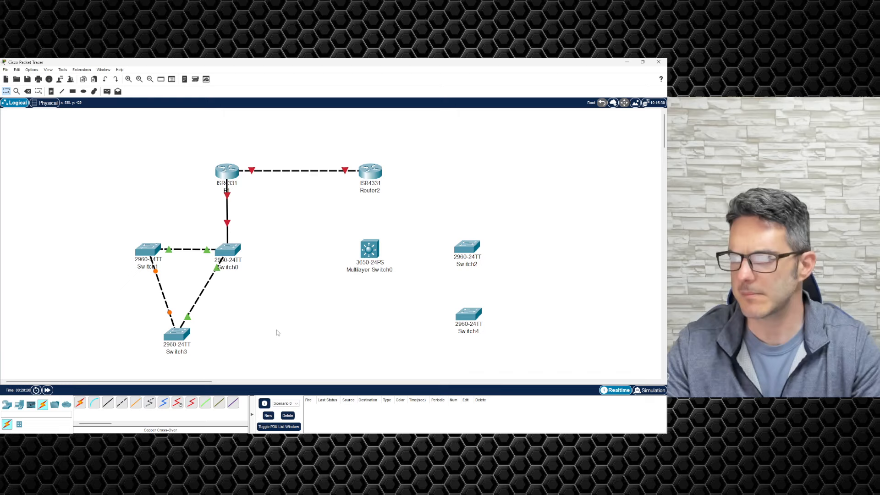
# Step: Link Router2 to Multilayer Switch0 with a copper straight-through cable
pyautogui.click(107, 403)
pyautogui.click(372, 175)
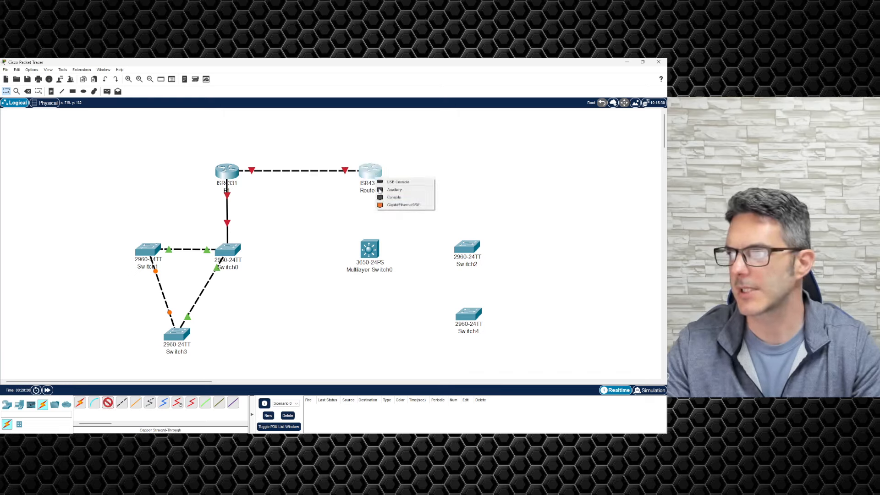
pyautogui.click(394, 207)
pyautogui.click(370, 251)
pyautogui.click(370, 250)
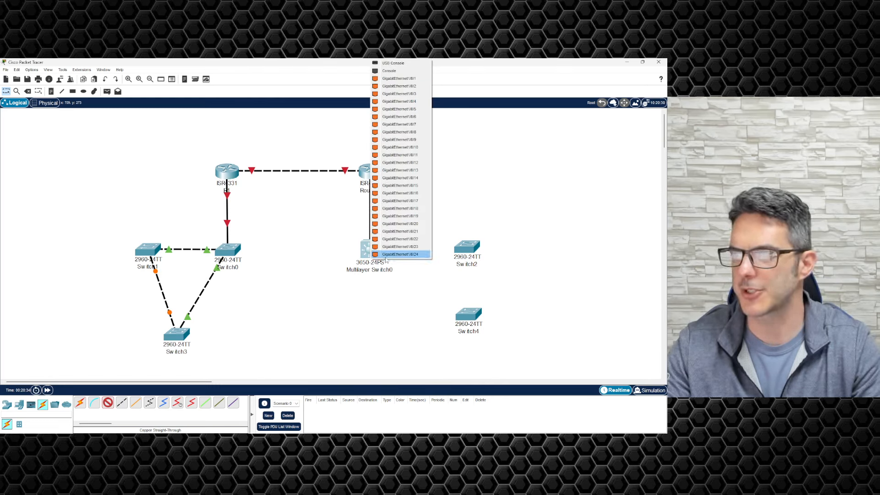
pyautogui.click(394, 255)
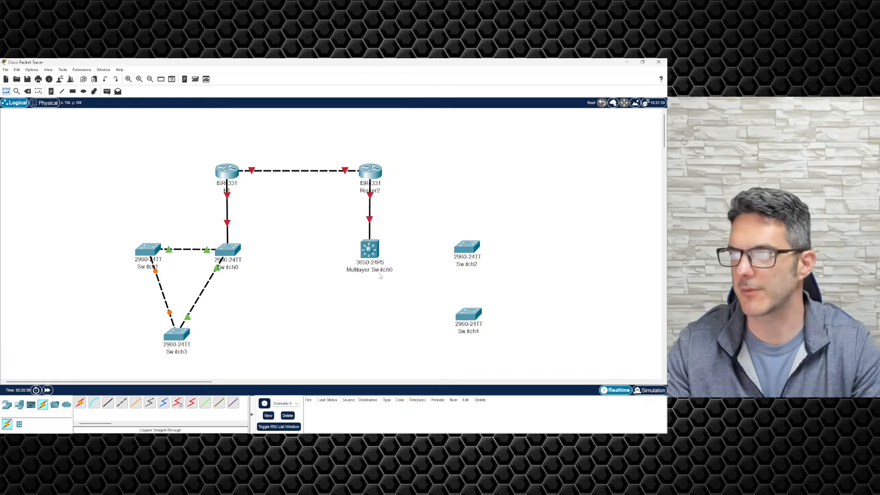
# Step: Cross-over cable Multilayer Switch0's GigabitEthernet1/0/1 to Switch2, then delete that cable
pyautogui.click(122, 402)
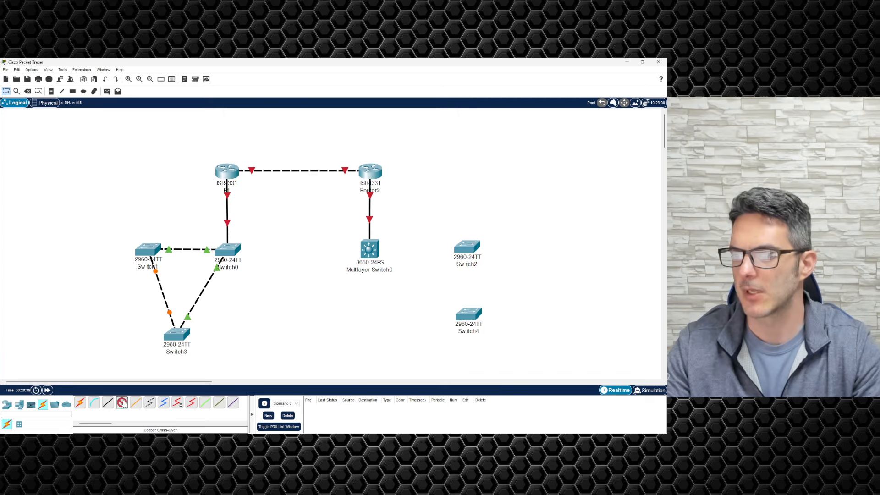
pyautogui.click(374, 249)
pyautogui.click(389, 72)
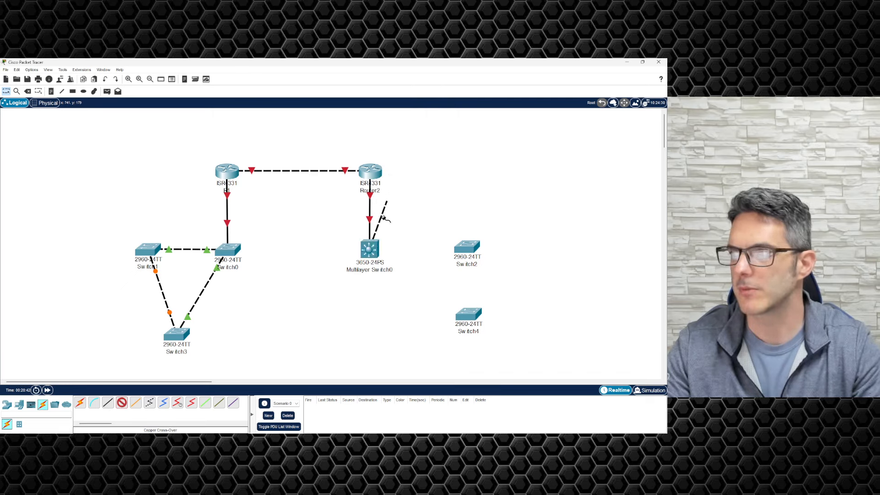
pyautogui.click(372, 247)
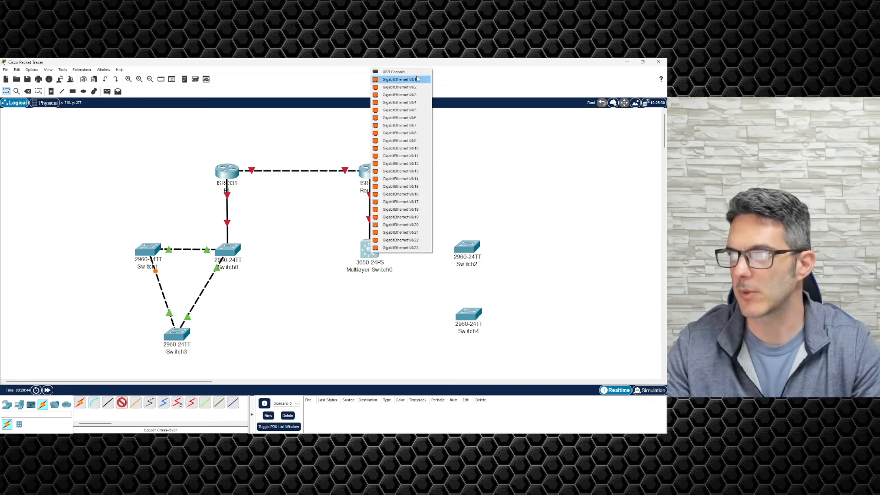
pyautogui.click(400, 79)
pyautogui.click(366, 258)
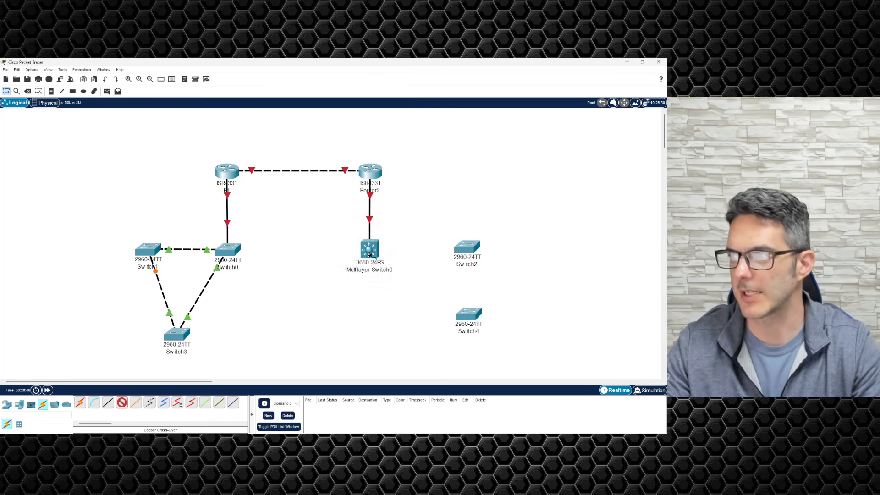
pyautogui.click(465, 249)
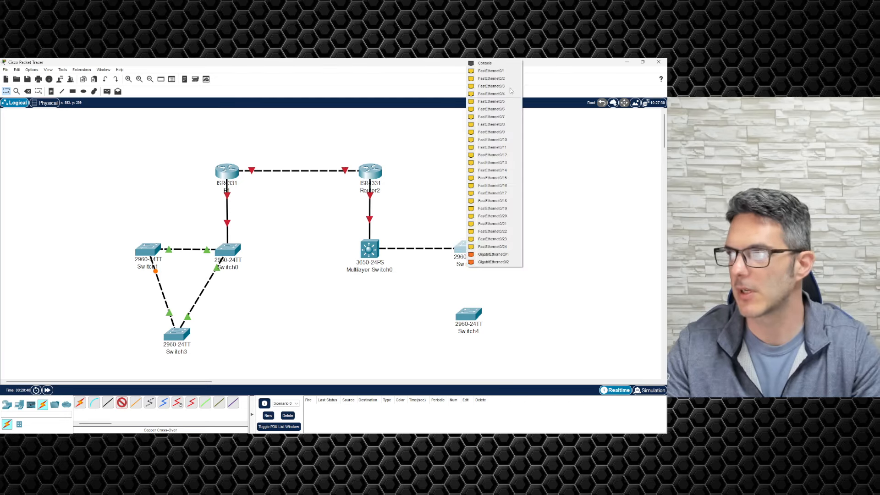
pyautogui.click(493, 254)
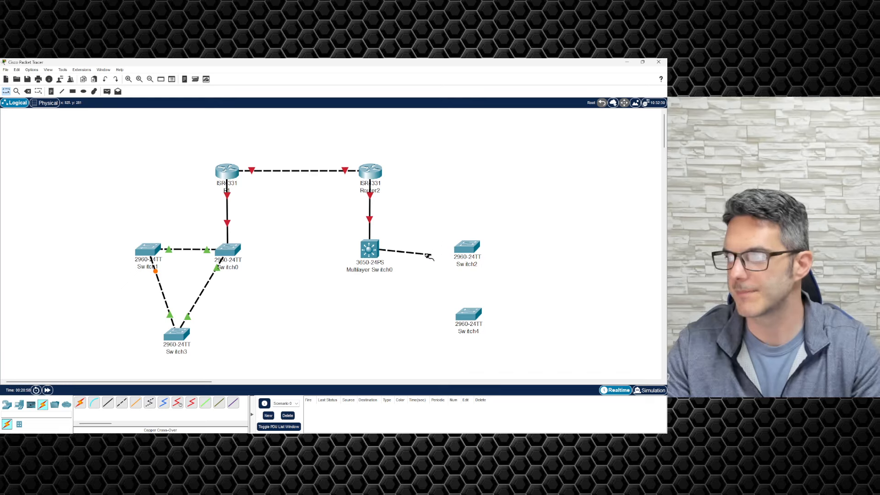
pyautogui.click(461, 247)
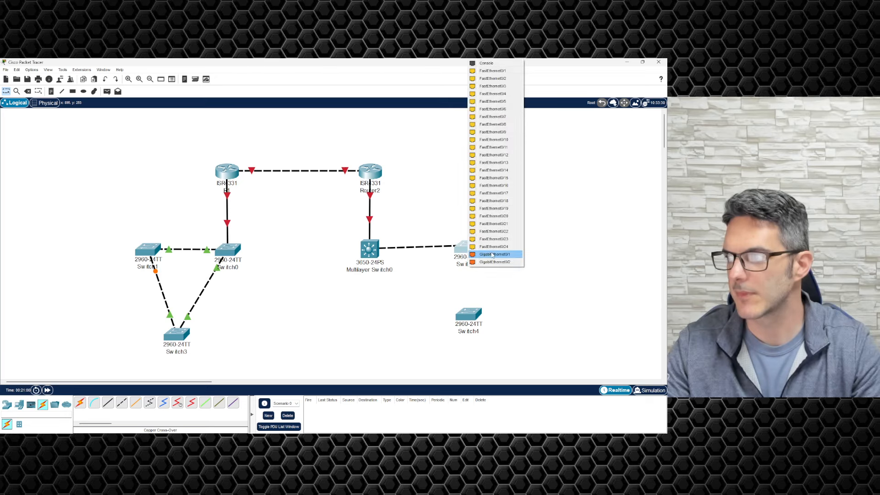
pyautogui.click(493, 255)
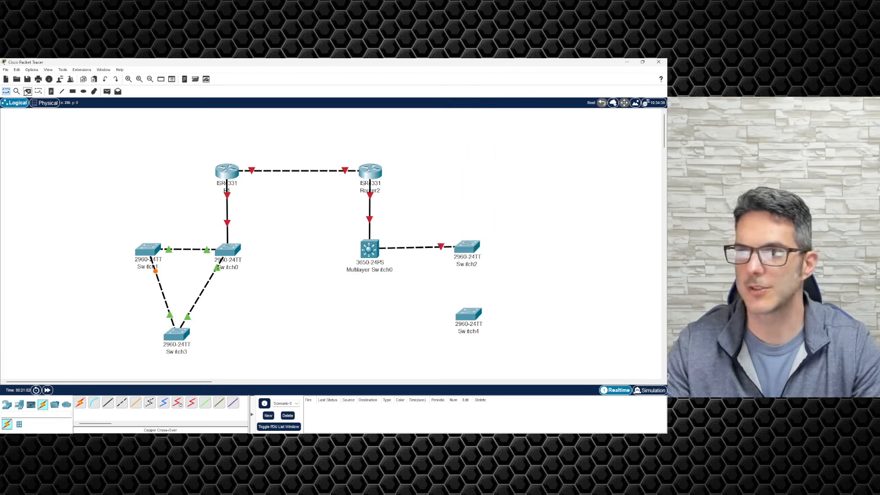
pyautogui.click(28, 91)
pyautogui.click(422, 247)
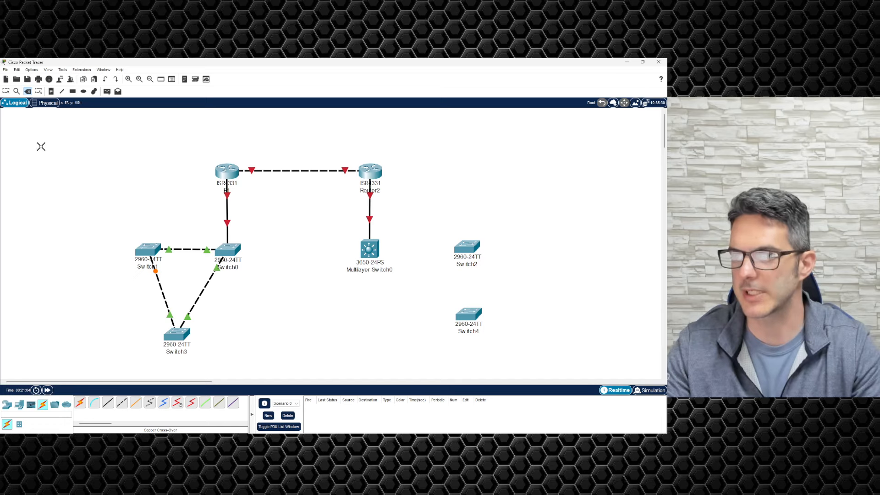
# Step: Add two crossover links from Multilayer Switch0, starting at GigabitEthernet1/0/1, to Switch2
pyautogui.press('Escape')
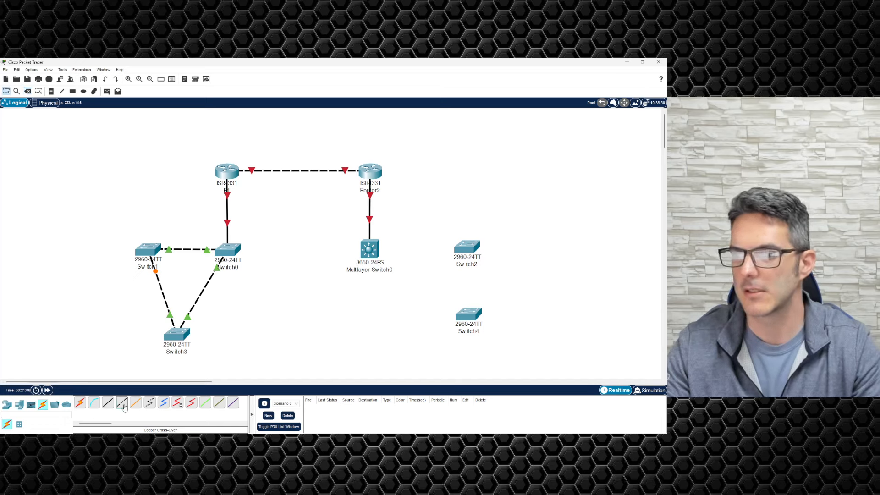
pyautogui.click(122, 403)
pyautogui.click(377, 253)
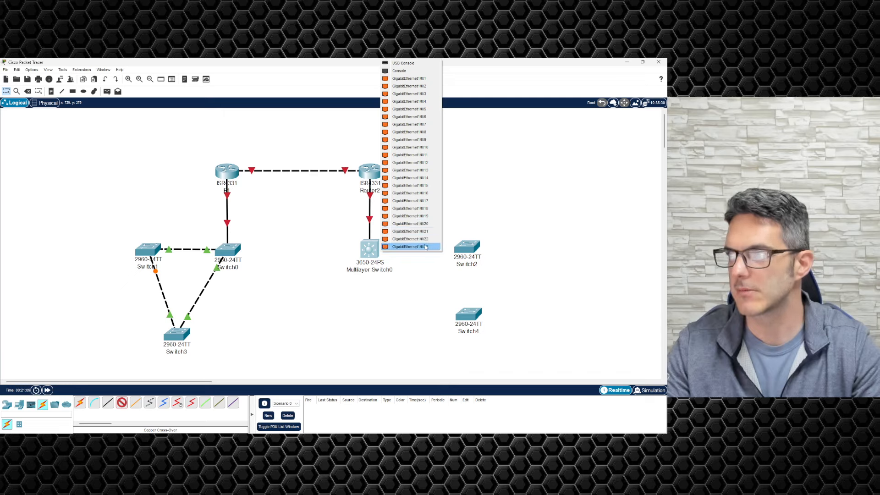
pyautogui.click(427, 79)
pyautogui.click(470, 247)
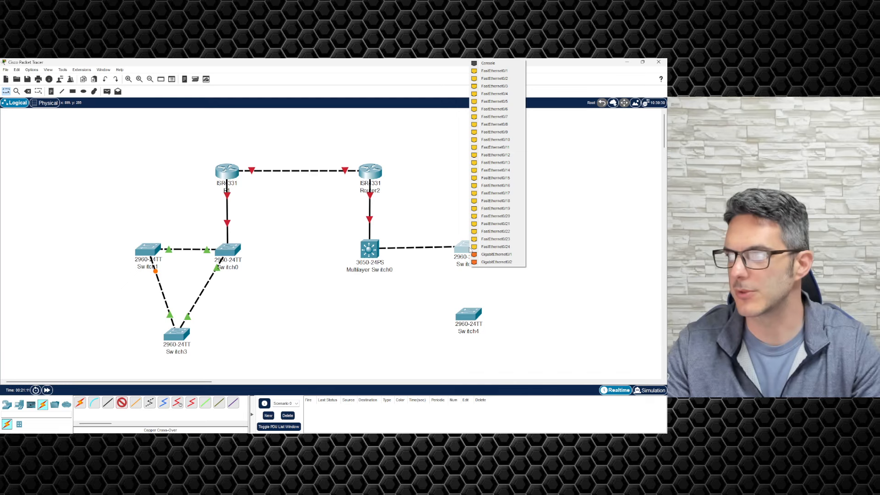
pyautogui.click(481, 258)
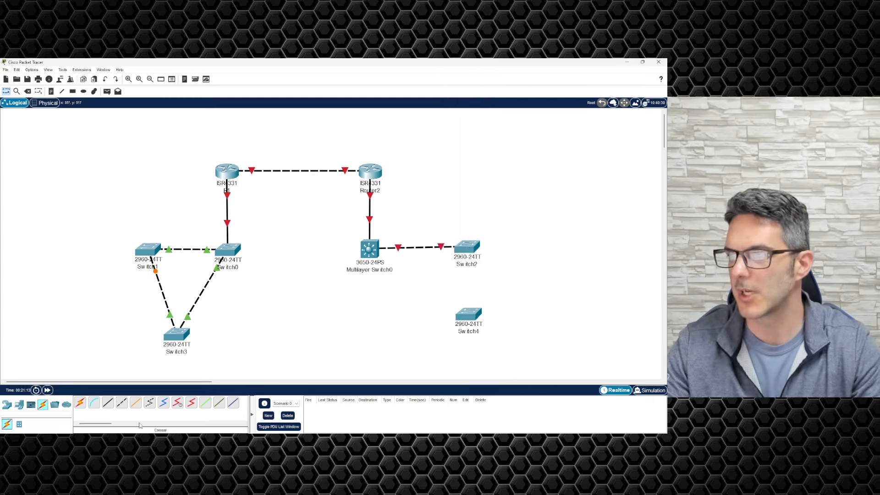
pyautogui.click(373, 256)
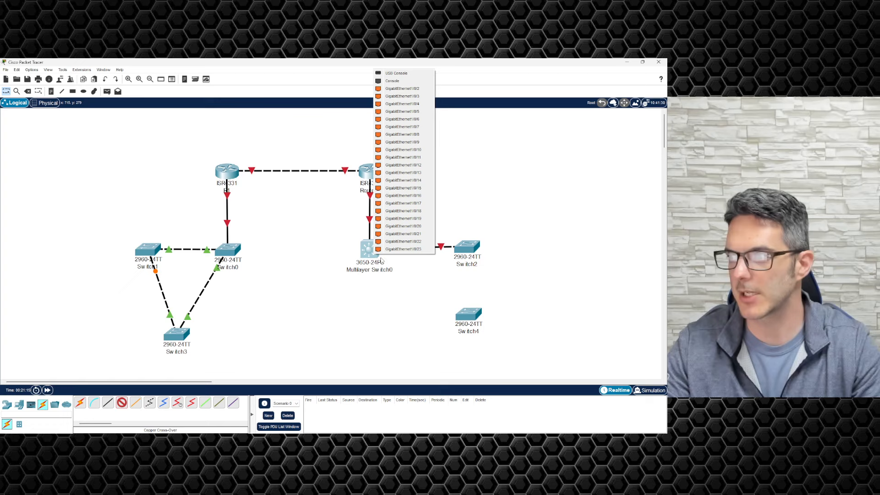
pyautogui.click(408, 90)
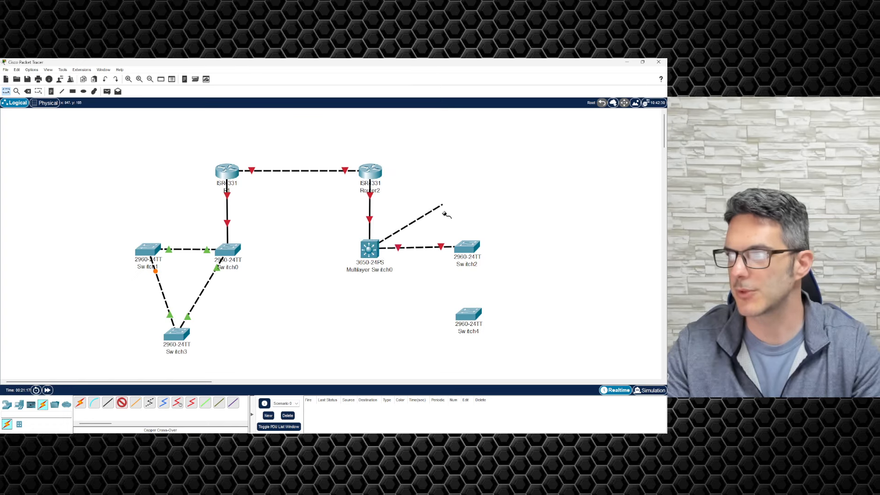
pyautogui.click(469, 249)
pyautogui.click(480, 254)
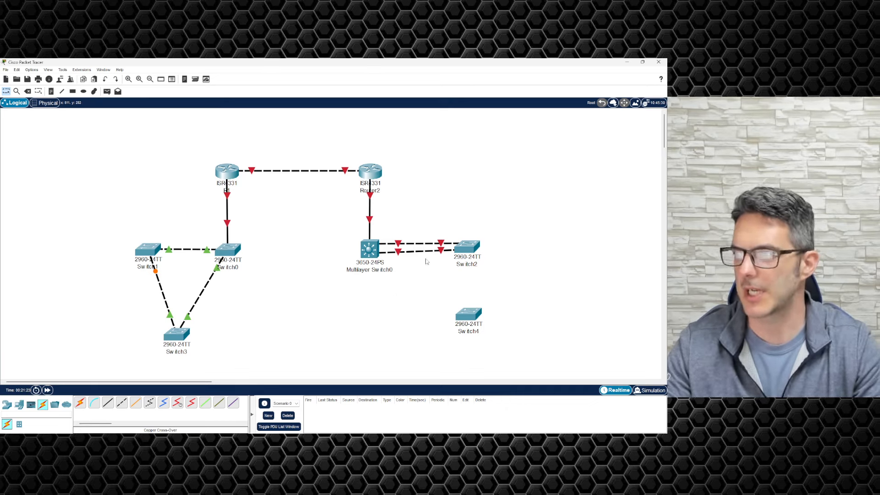
# Step: Connect Switch2 down to Switch4 with a copper cross-over cable
pyautogui.click(121, 403)
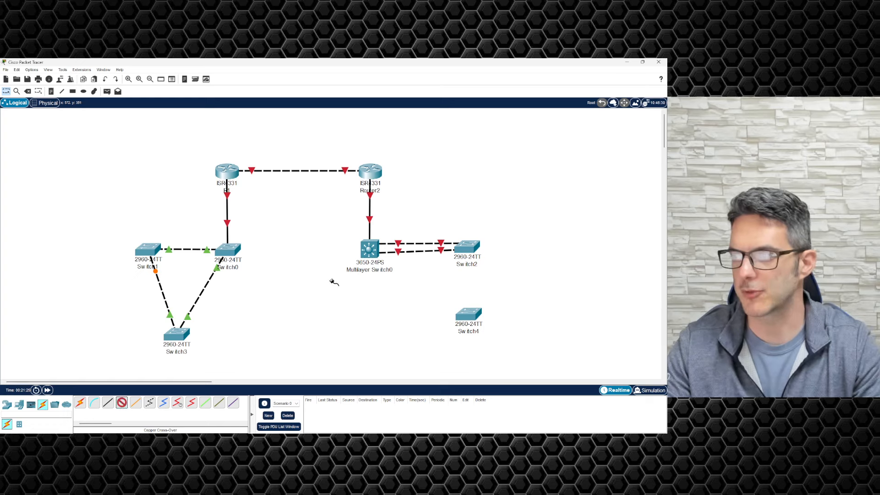
pyautogui.click(467, 254)
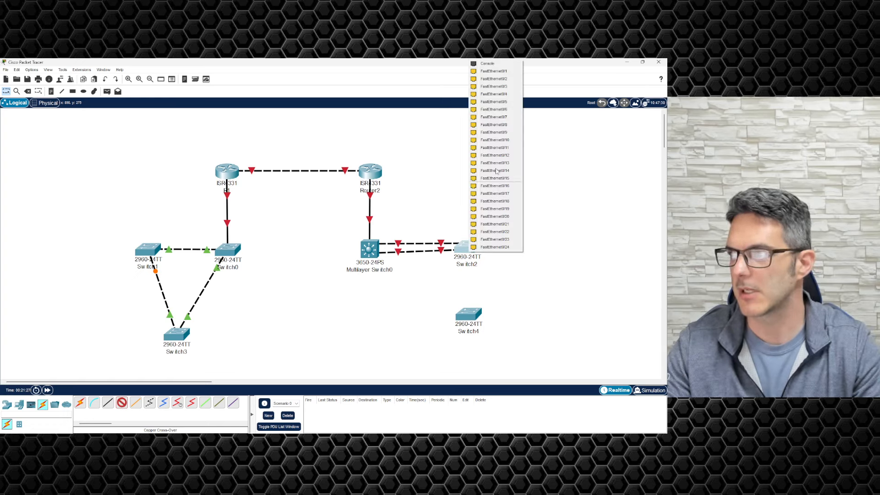
pyautogui.click(494, 247)
pyautogui.click(474, 316)
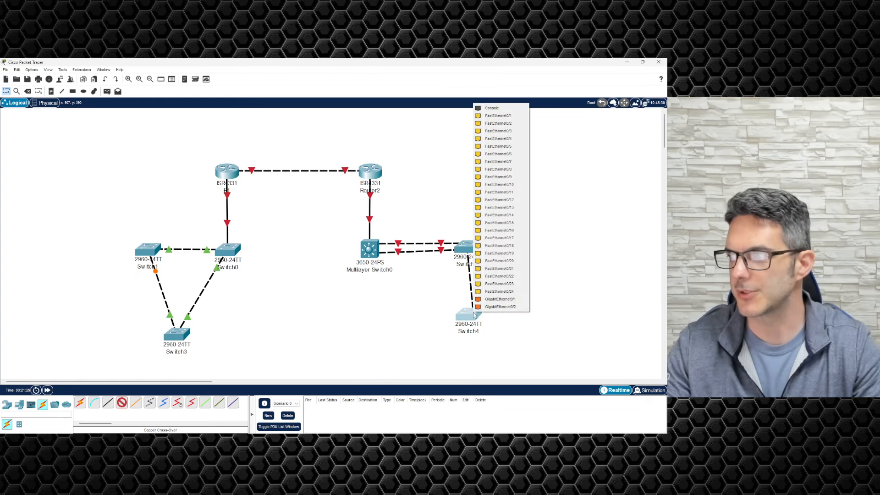
pyautogui.click(491, 299)
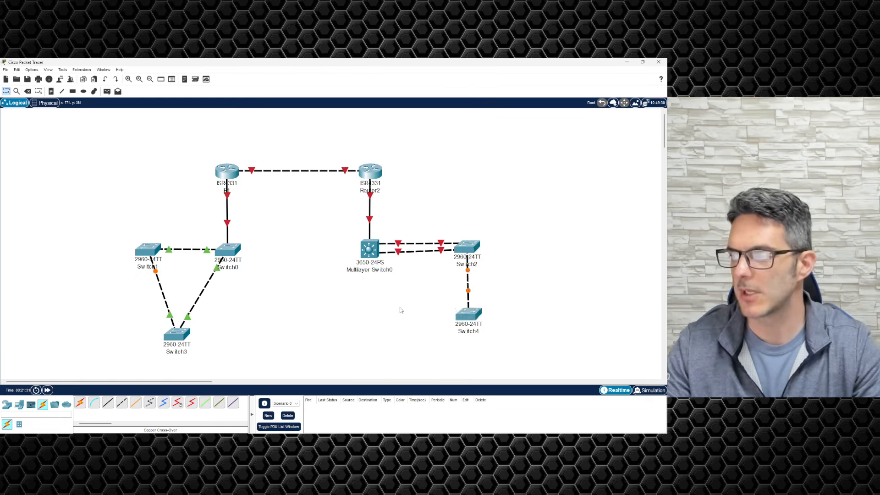
pyautogui.click(19, 404)
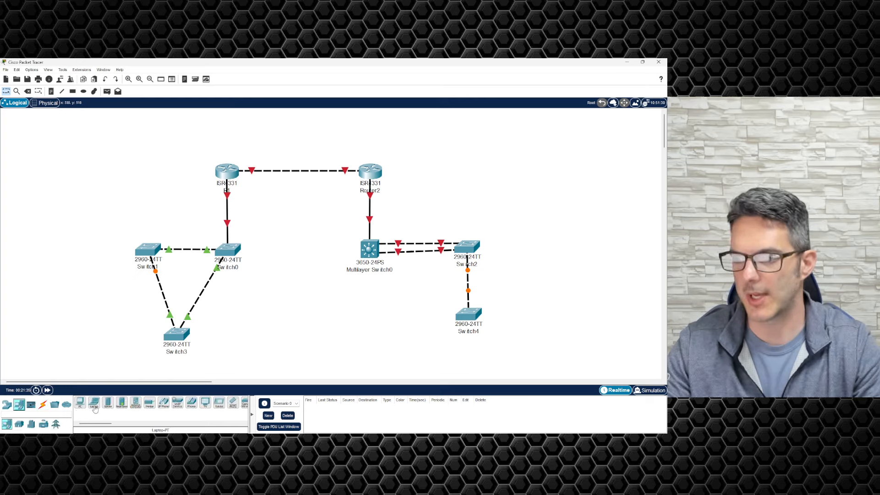
# Step: Place Server0 and Server1 below the switches and shift them together into position
pyautogui.moveTo(109, 406); pyautogui.dragTo(226, 339)
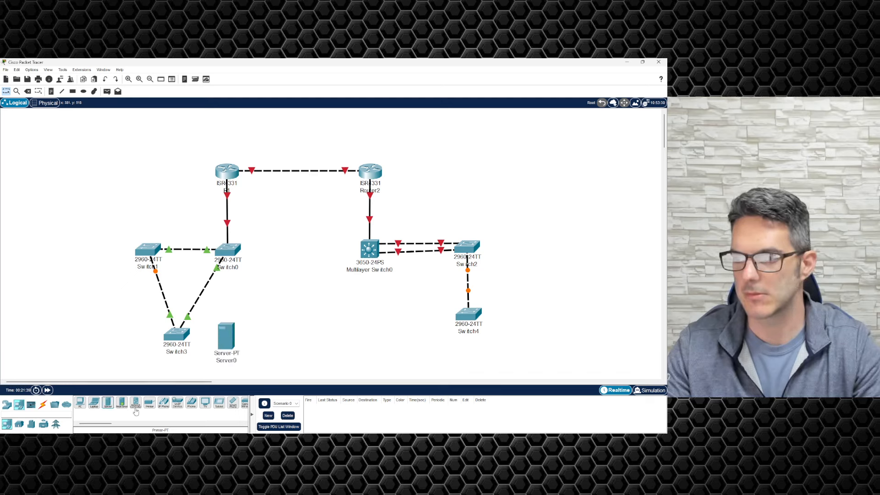
pyautogui.moveTo(109, 406); pyautogui.dragTo(231, 300)
pyautogui.moveTo(281, 375); pyautogui.dragTo(220, 289)
pyautogui.moveTo(232, 303); pyautogui.dragTo(254, 304)
pyautogui.click(215, 353)
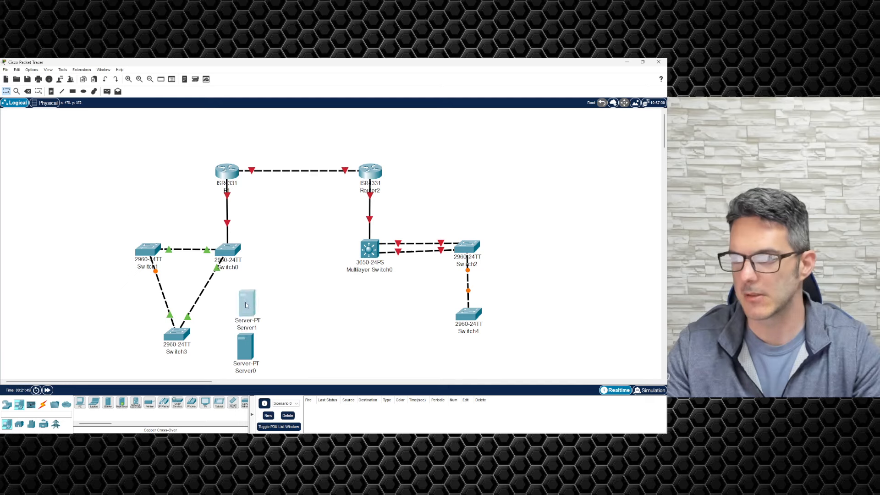
# Step: Add PC0 and PC1 left of Switch1, and Server2 to the right of Switch4
pyautogui.click(205, 354)
pyautogui.moveTo(80, 402); pyautogui.dragTo(89, 248)
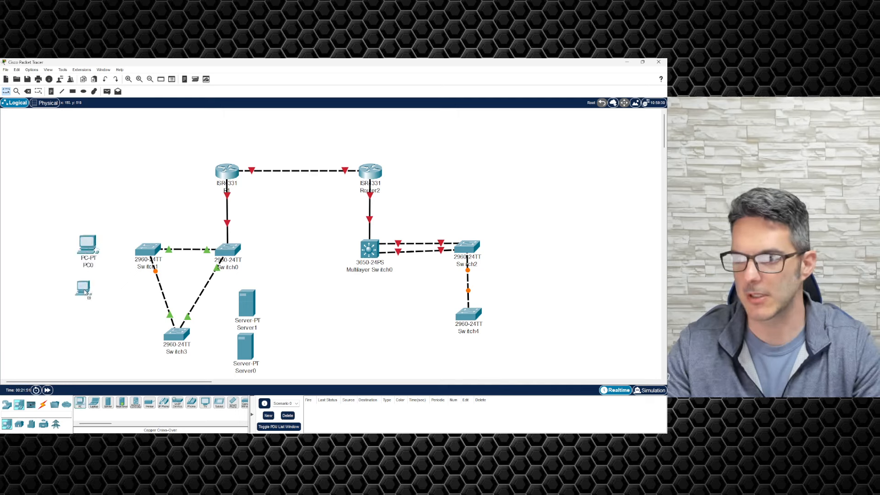
pyautogui.click(89, 293)
pyautogui.moveTo(101, 344); pyautogui.dragTo(76, 209)
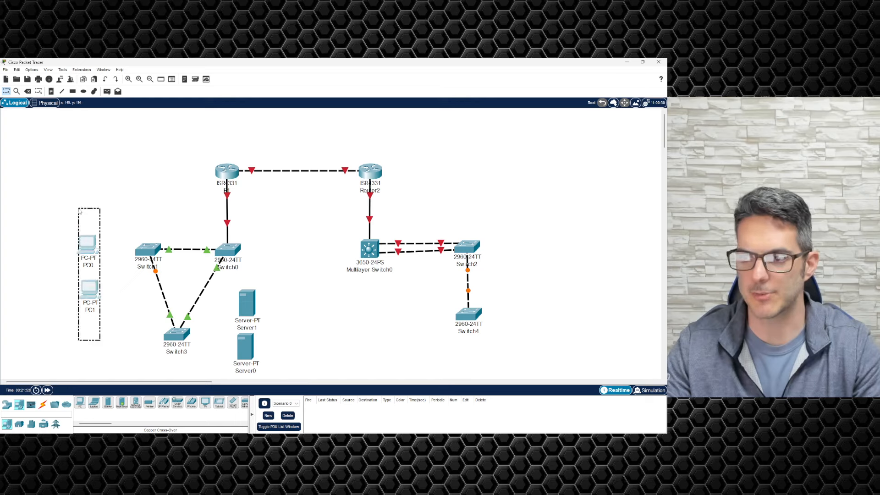
pyautogui.moveTo(86, 253); pyautogui.dragTo(99, 313)
pyautogui.click(82, 318)
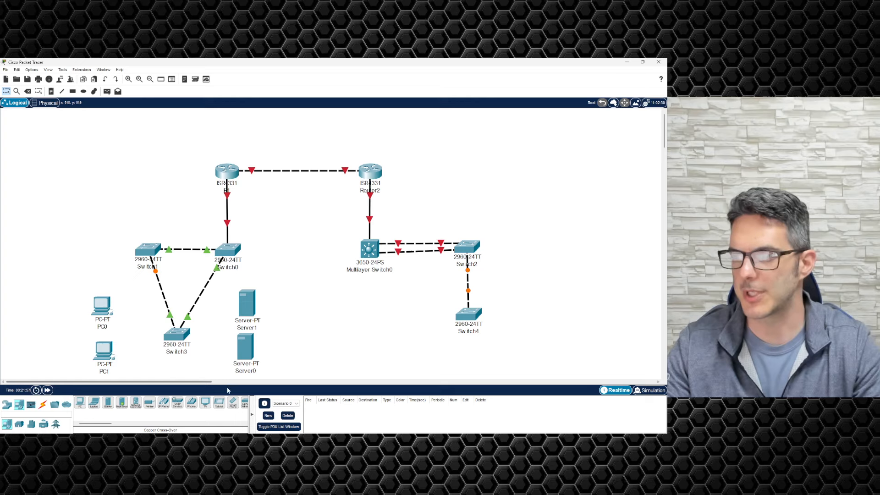
pyautogui.click(108, 402)
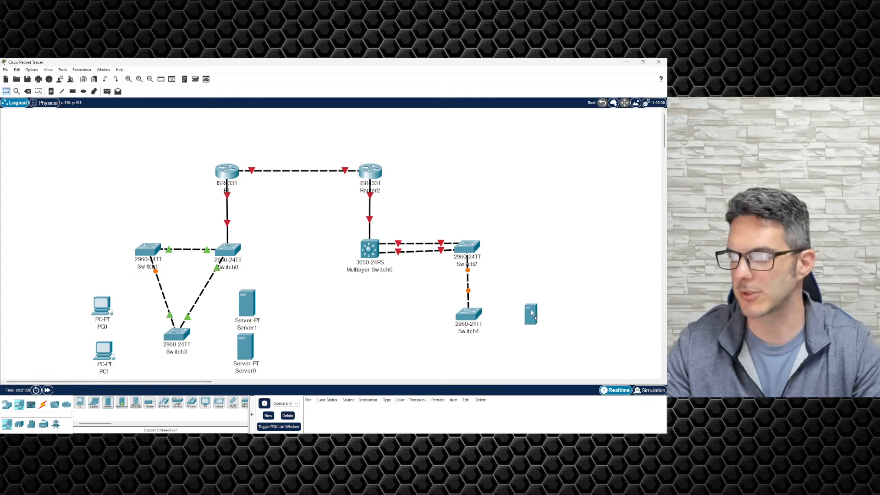
pyautogui.click(535, 313)
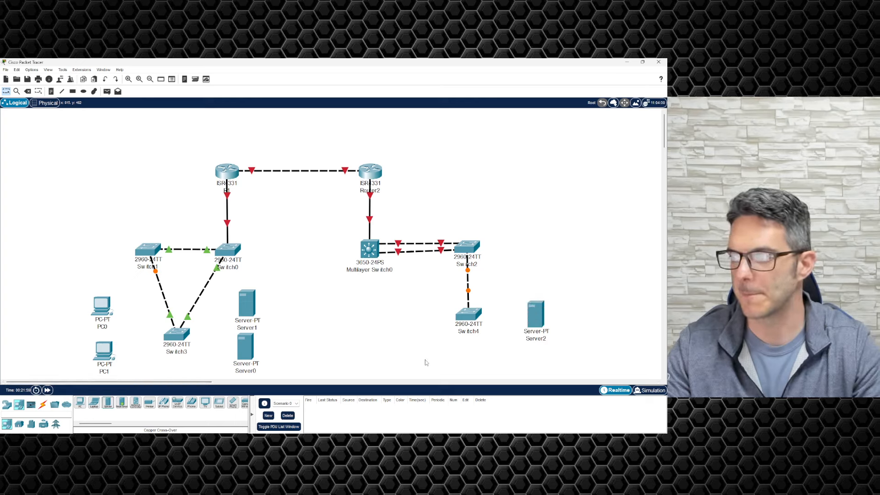
# Step: Cable PC0 and PC1 to Switch3 with straight-through cables
pyautogui.click(42, 404)
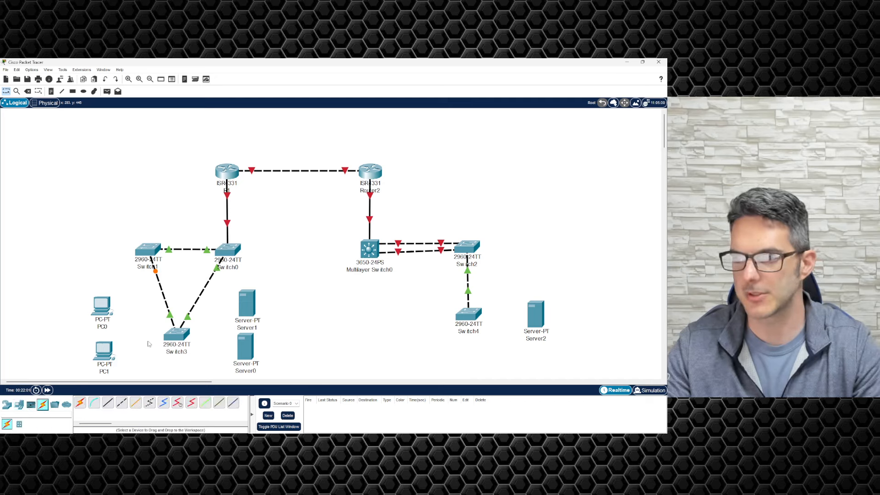
pyautogui.click(108, 403)
pyautogui.click(175, 335)
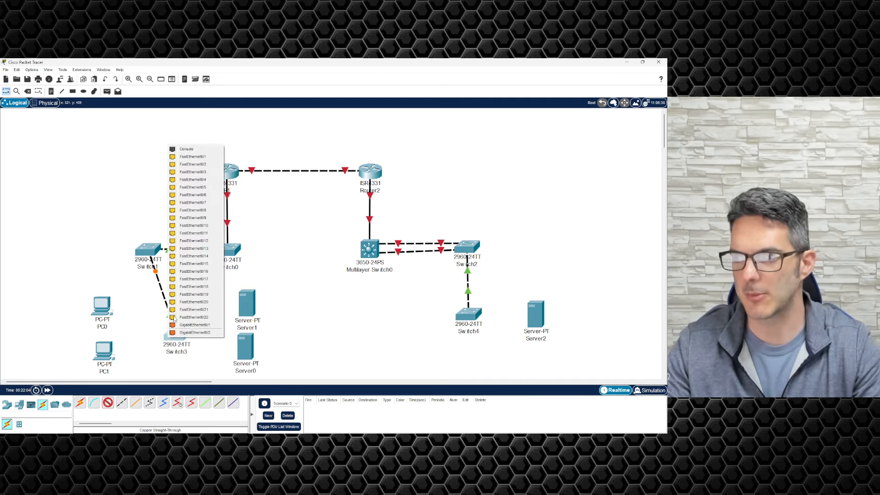
pyautogui.click(186, 156)
pyautogui.click(103, 304)
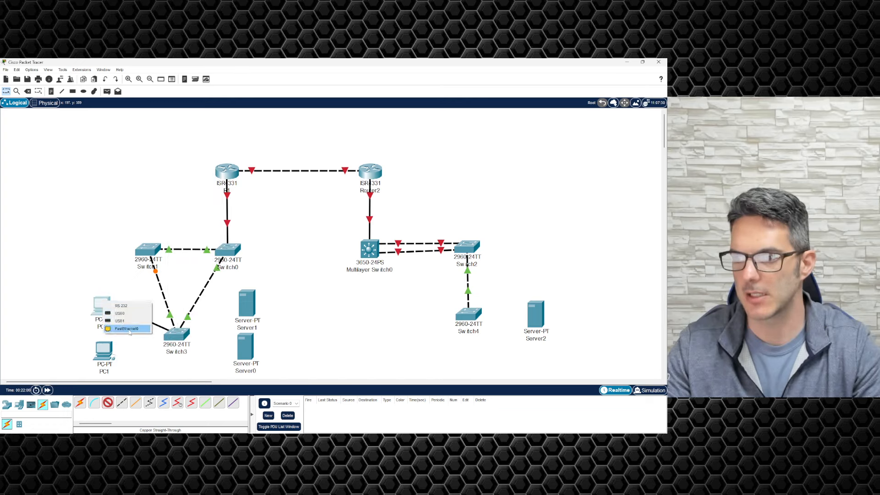
pyautogui.click(124, 329)
pyautogui.click(165, 348)
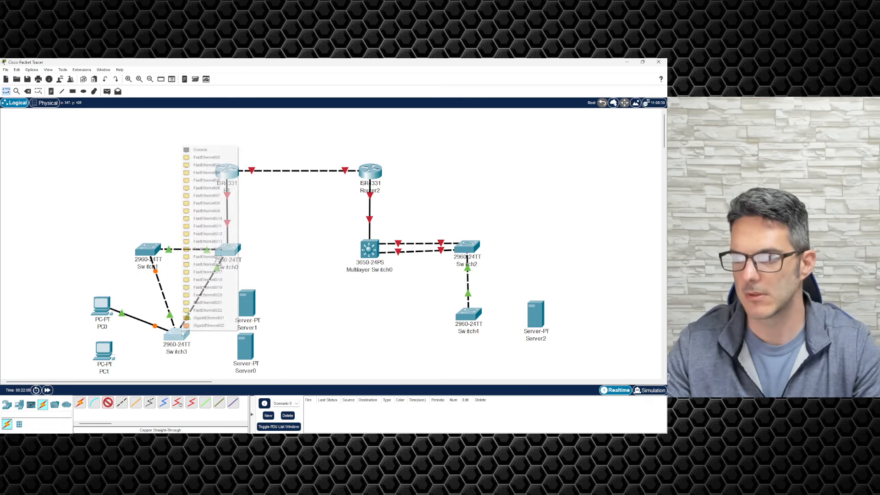
pyautogui.click(193, 157)
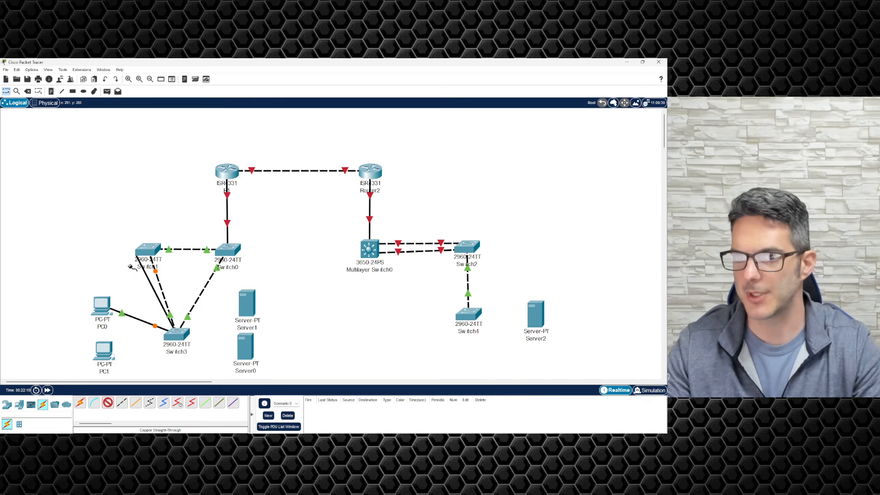
pyautogui.click(103, 349)
pyautogui.click(131, 375)
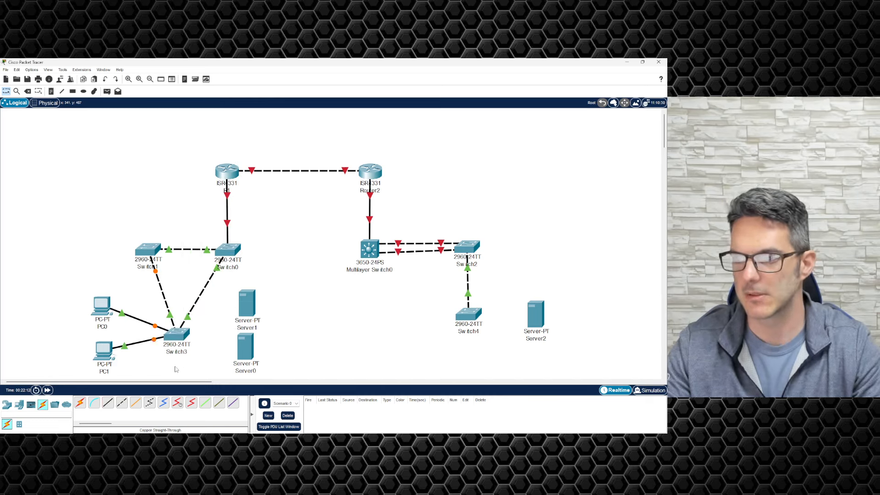
# Step: Cable Server1 and Server0 to Switch3 with straight-through cables
pyautogui.click(107, 402)
pyautogui.click(175, 326)
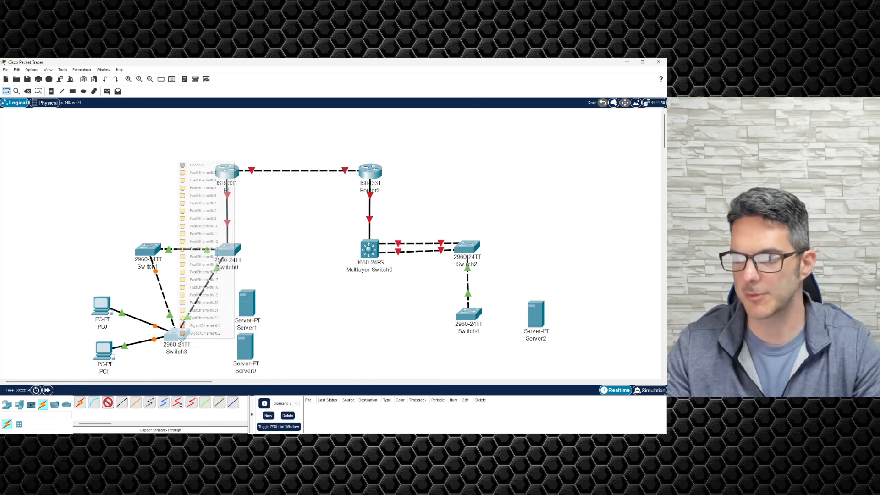
pyautogui.click(215, 175)
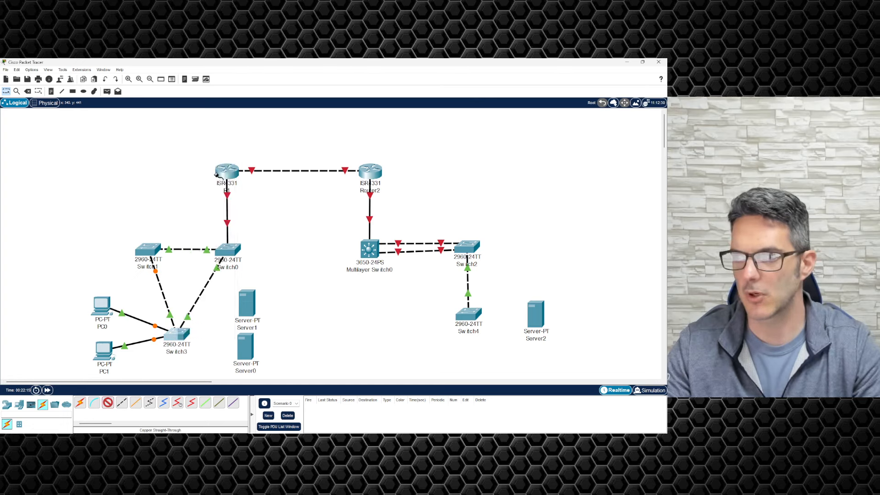
pyautogui.click(247, 300)
pyautogui.click(273, 302)
pyautogui.click(107, 403)
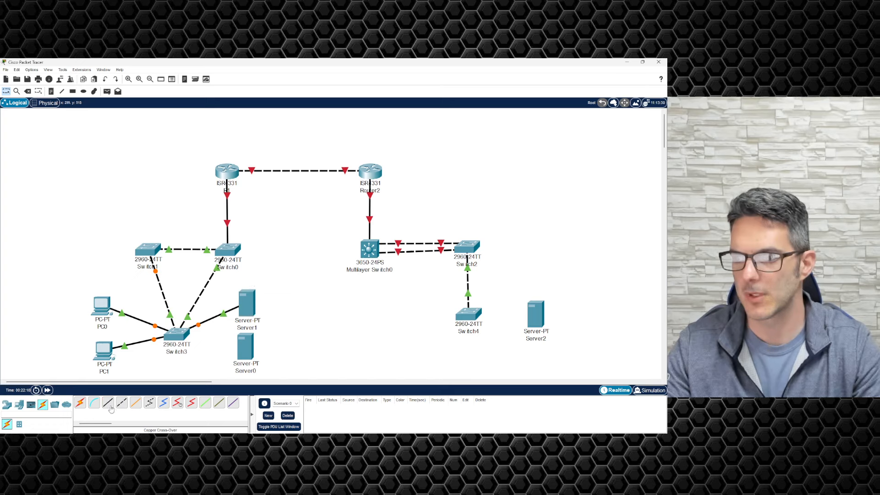
pyautogui.click(177, 342)
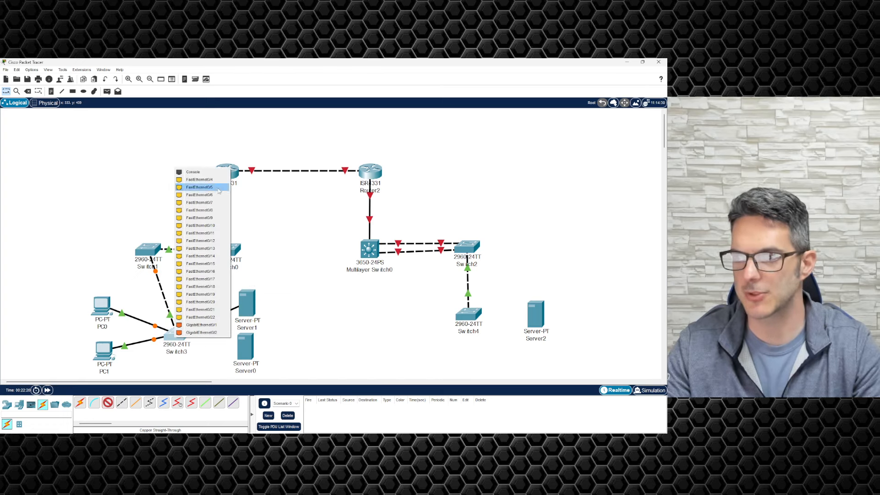
pyautogui.click(199, 180)
pyautogui.click(247, 342)
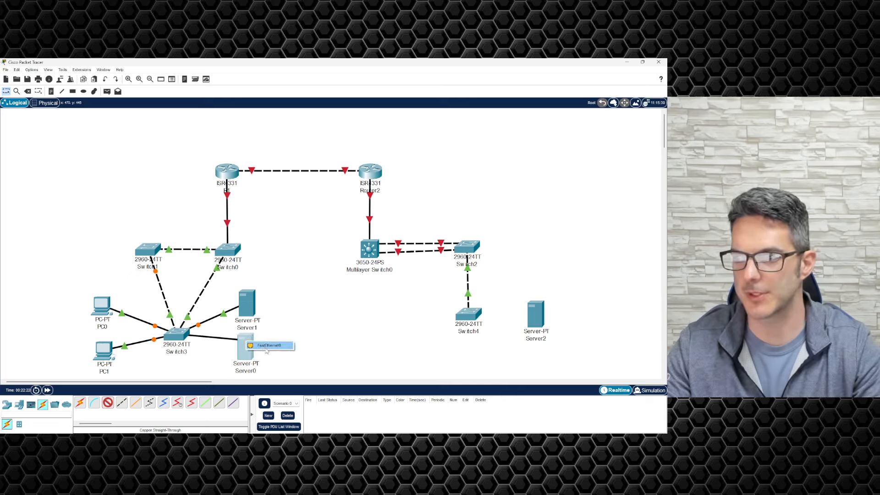
pyautogui.click(269, 345)
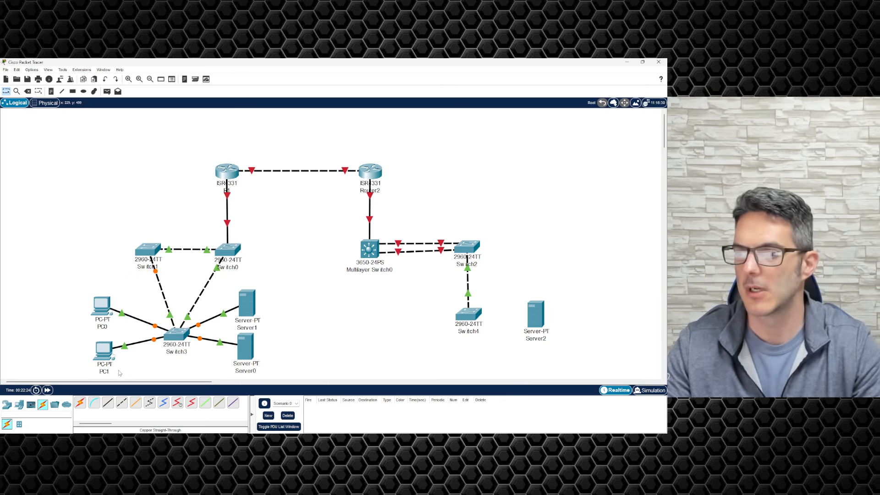
# Step: Connect Switch4 to Server2 with a straight-through cable
pyautogui.click(108, 402)
pyautogui.click(473, 312)
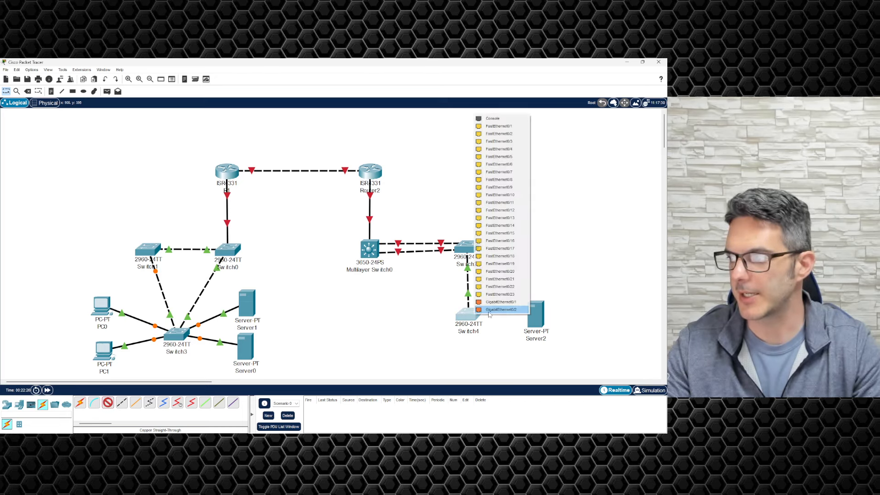
pyautogui.click(502, 122)
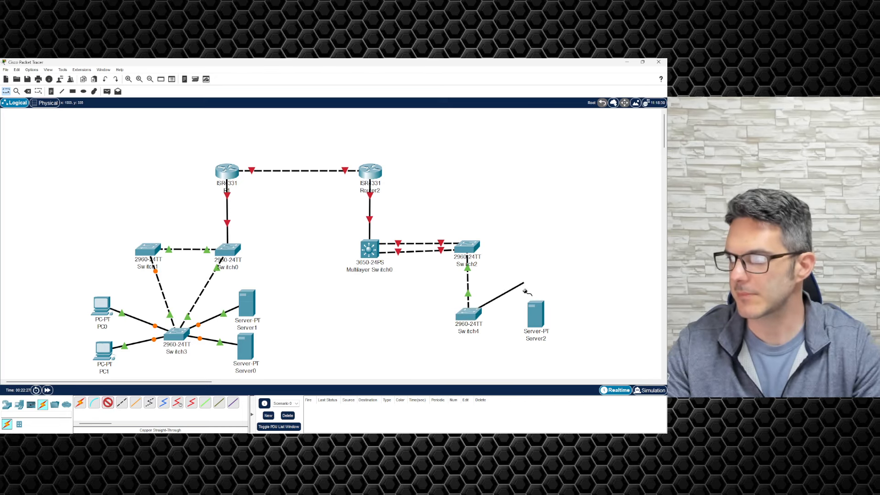
pyautogui.click(536, 314)
pyautogui.click(550, 317)
pyautogui.click(536, 317)
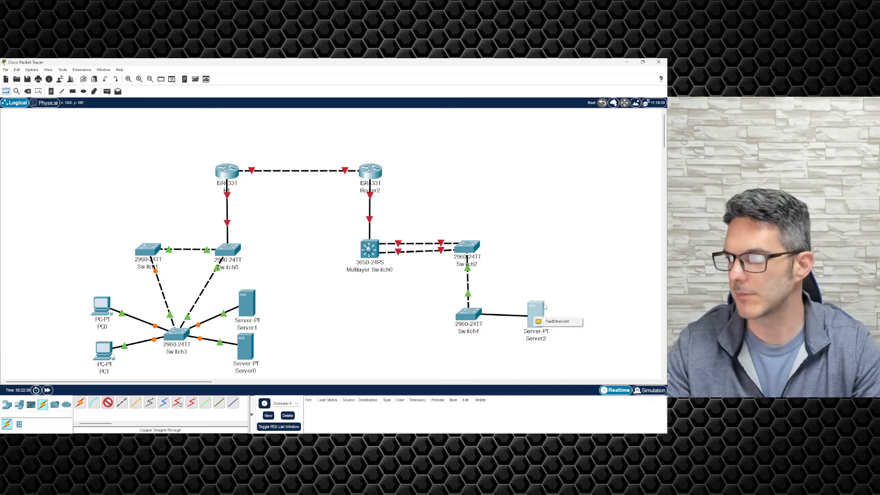
pyautogui.click(550, 319)
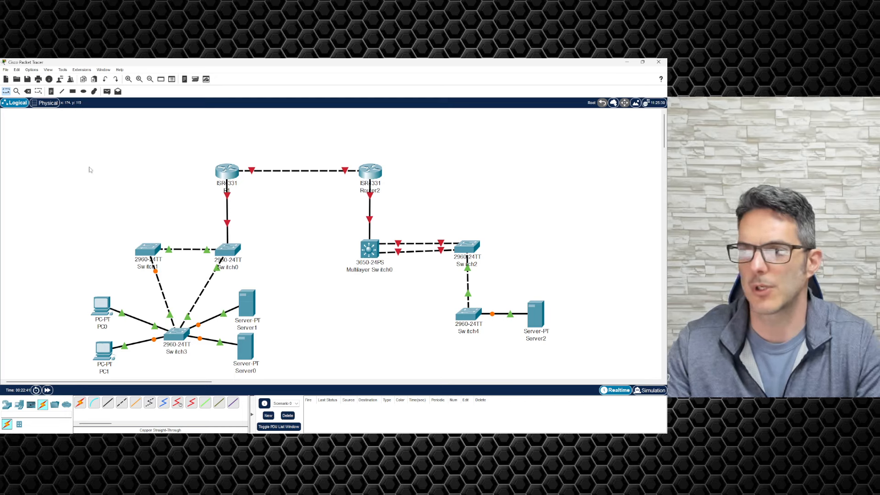
# Step: Select the whole topology and move it up and to the right
pyautogui.moveTo(59, 150); pyautogui.dragTo(649, 377)
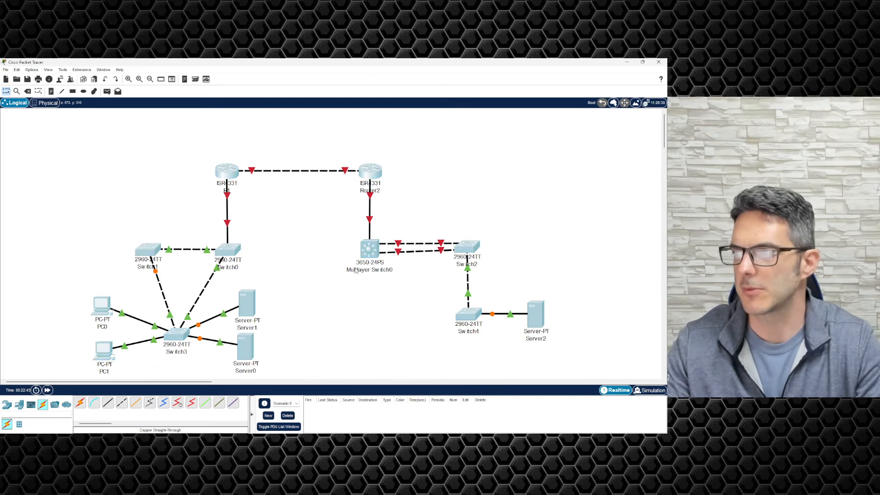
pyautogui.moveTo(357, 270); pyautogui.dragTo(369, 244)
pyautogui.click(92, 163)
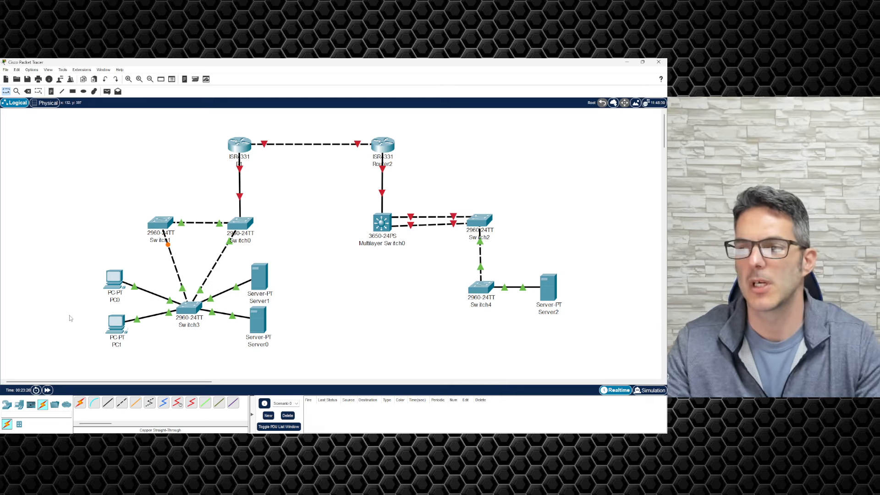
# Step: Run a console cable from PC0's RS 232 port to Switch1's Console port
pyautogui.click(93, 403)
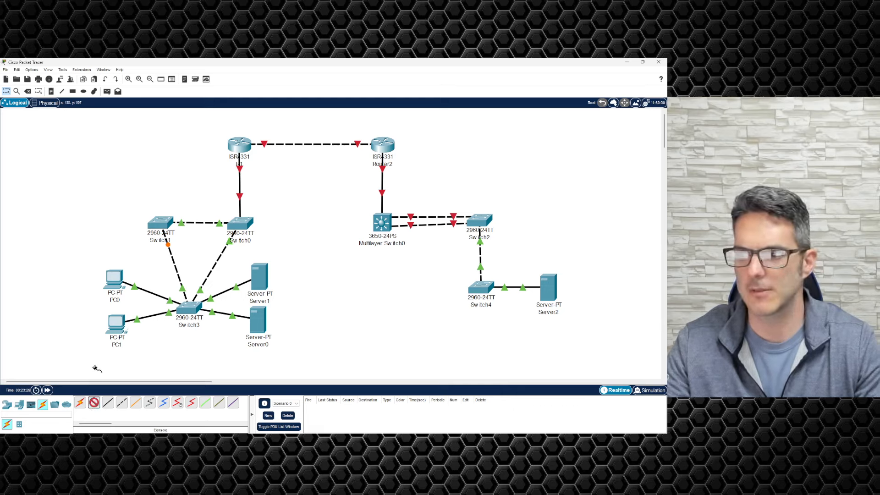
pyautogui.click(117, 277)
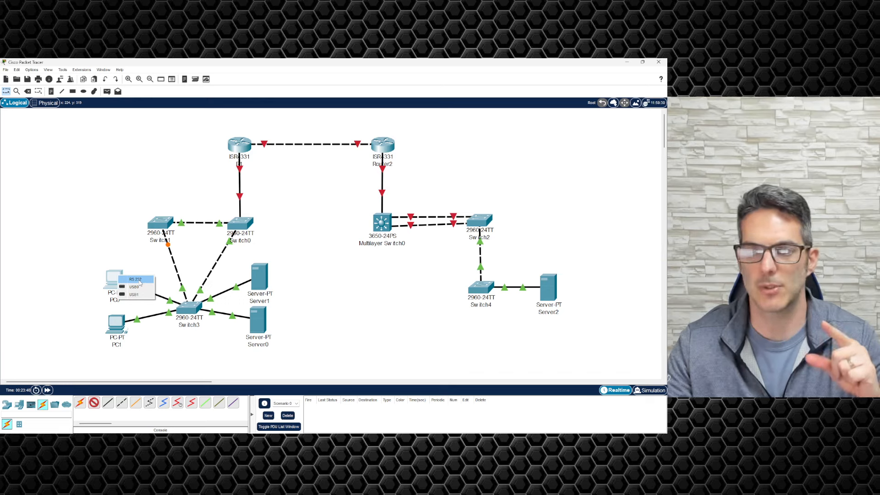
pyautogui.click(136, 280)
pyautogui.click(157, 224)
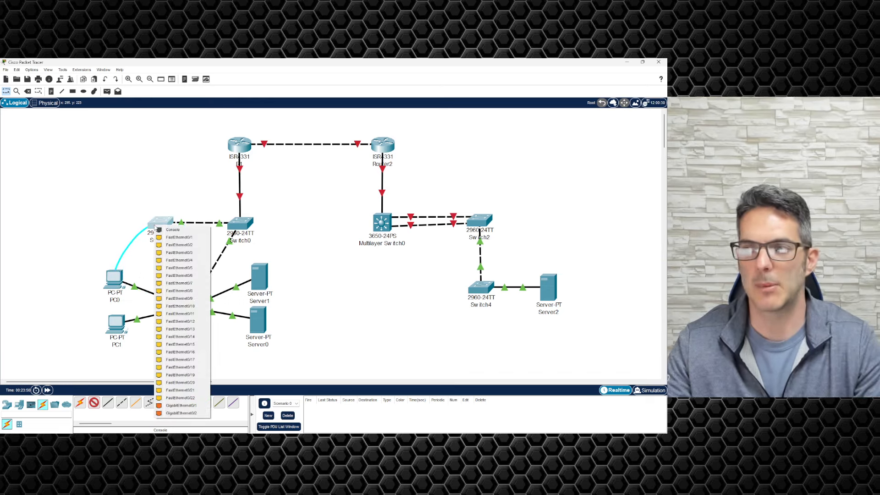
pyautogui.click(172, 230)
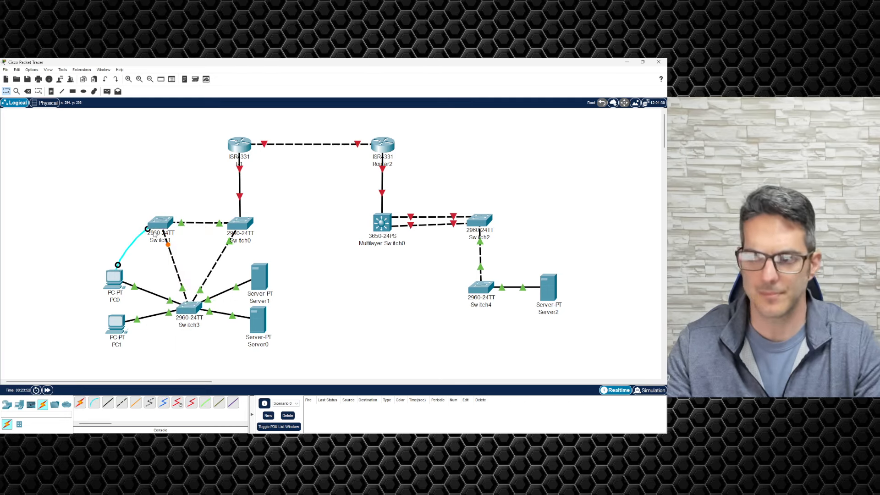
pyautogui.click(114, 283)
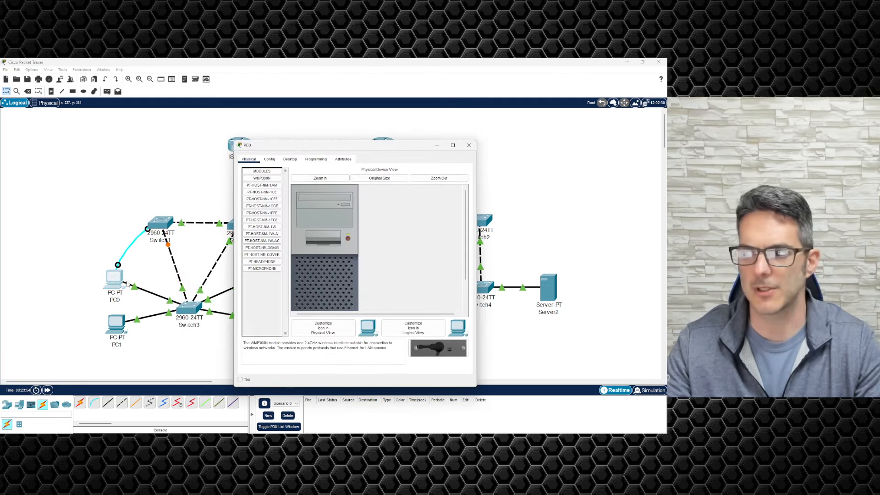
pyautogui.click(291, 159)
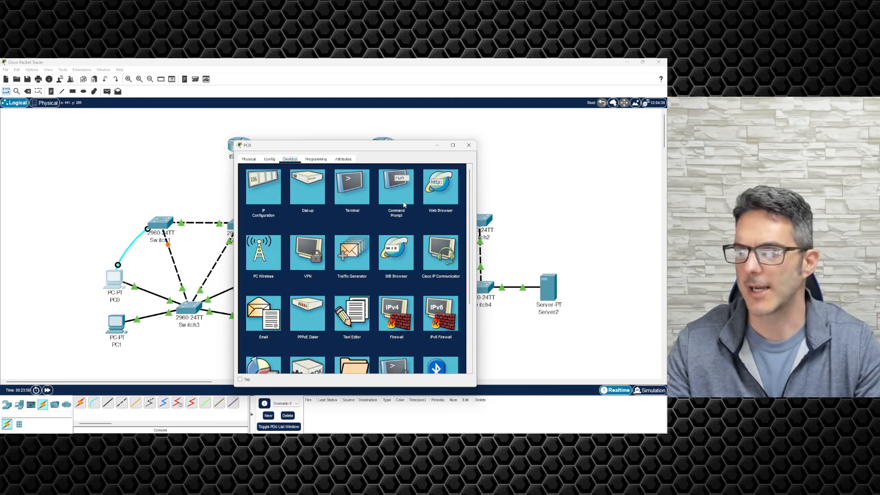
pyautogui.click(345, 188)
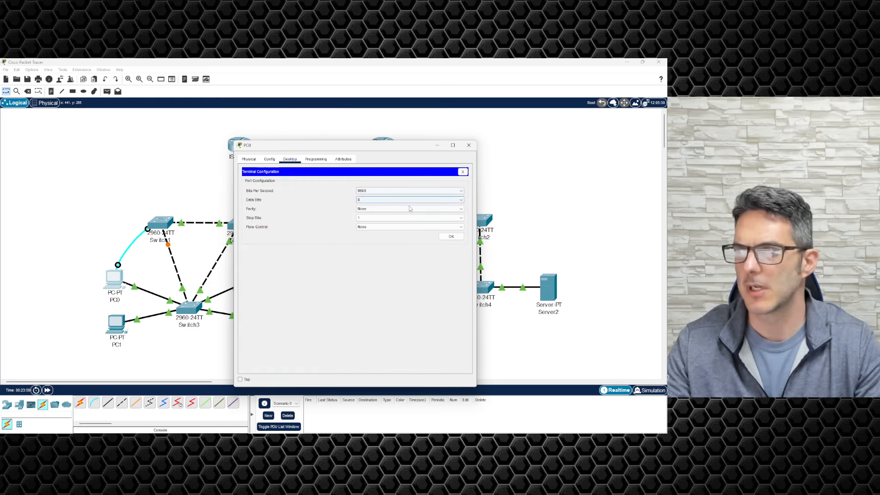
pyautogui.click(456, 238)
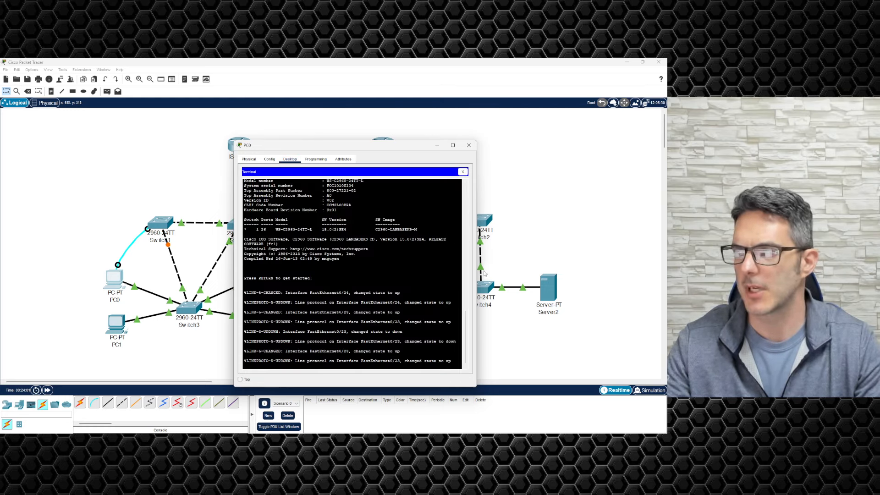
pyautogui.moveTo(477, 266); pyautogui.dragTo(583, 266)
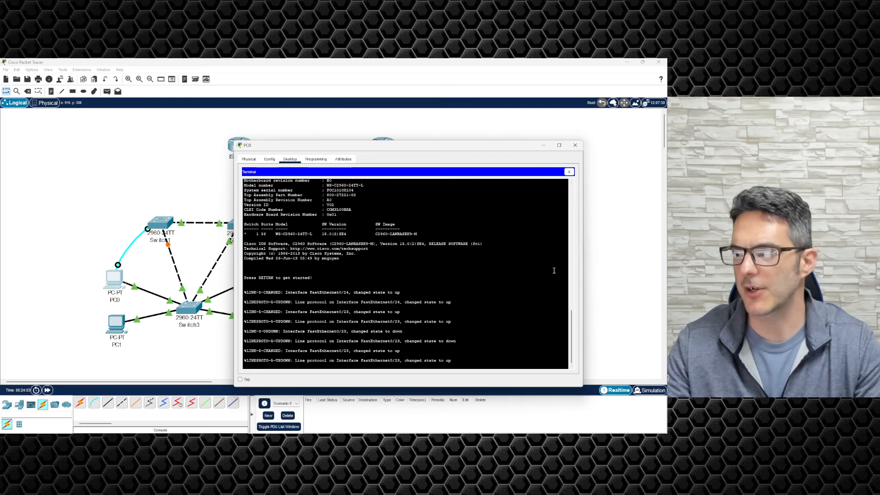
pyautogui.press('Return')
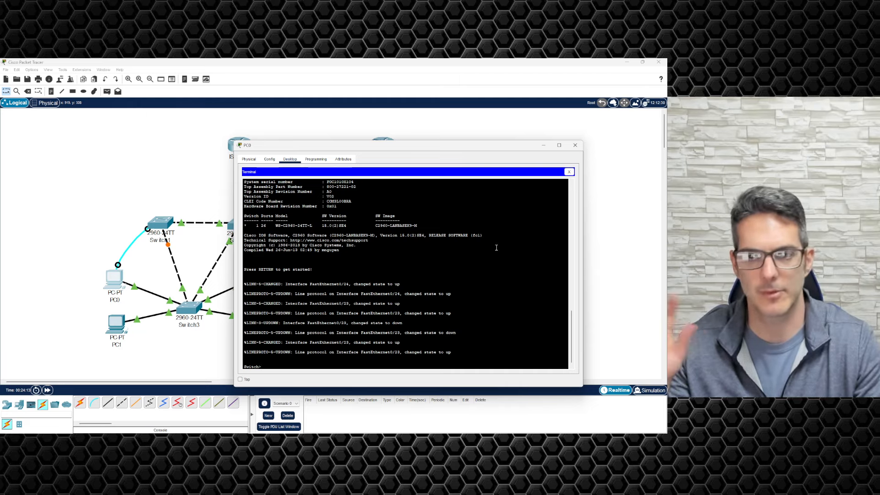
pyautogui.click(576, 145)
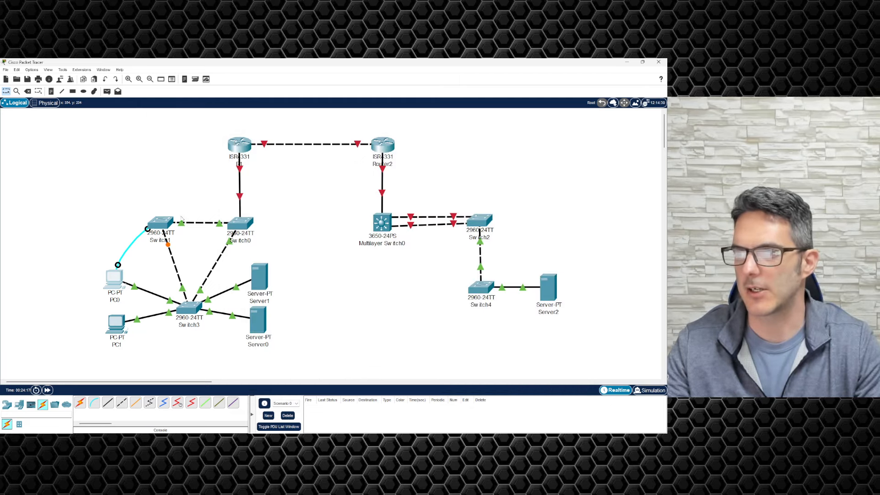
pyautogui.click(164, 225)
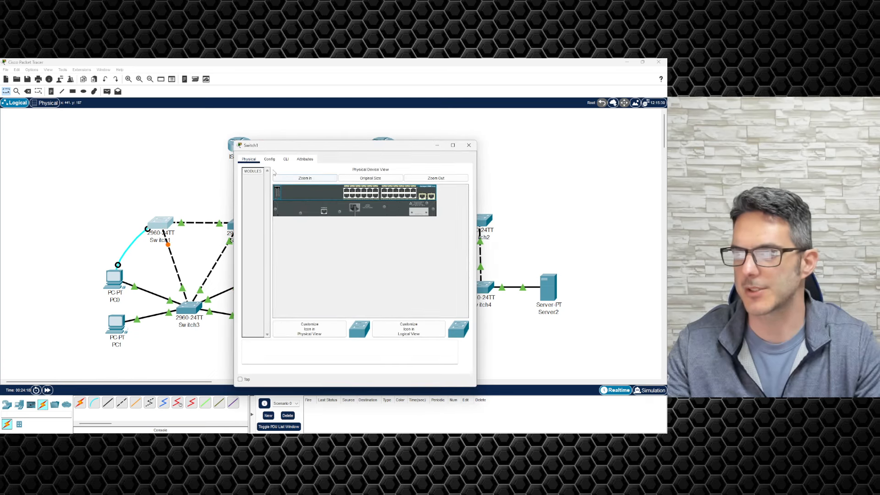
pyautogui.click(286, 159)
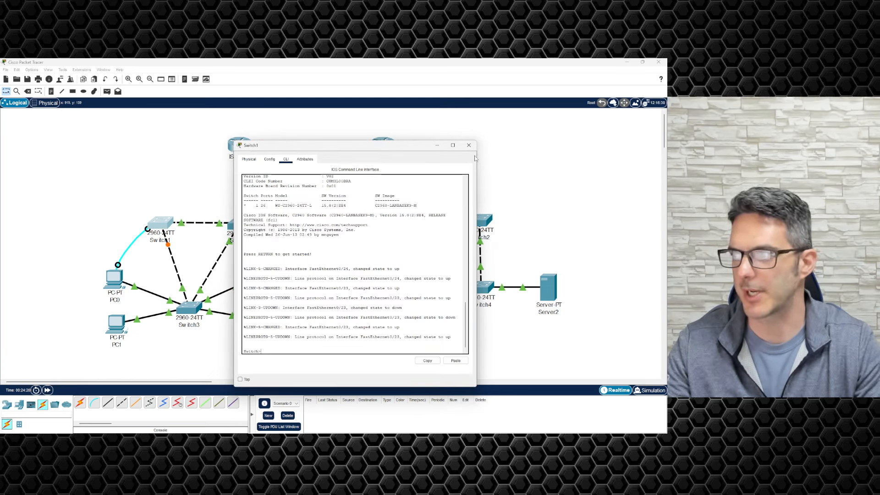
pyautogui.click(470, 145)
pyautogui.click(118, 280)
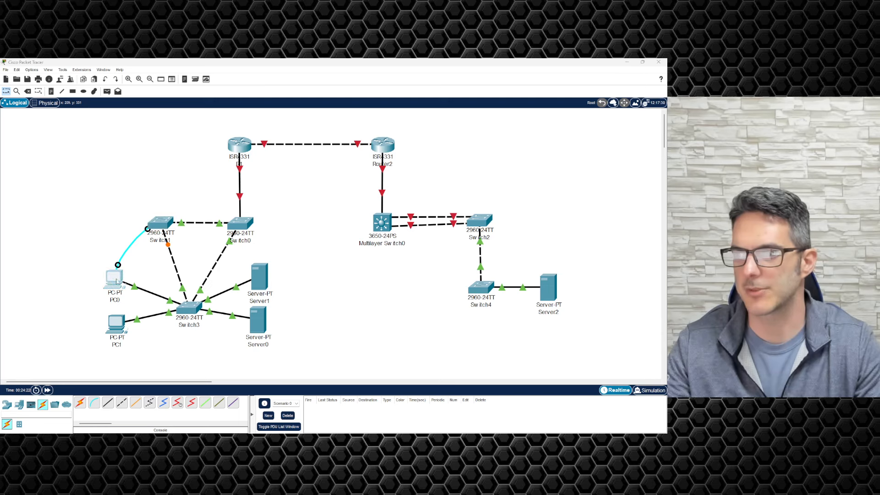
pyautogui.click(344, 183)
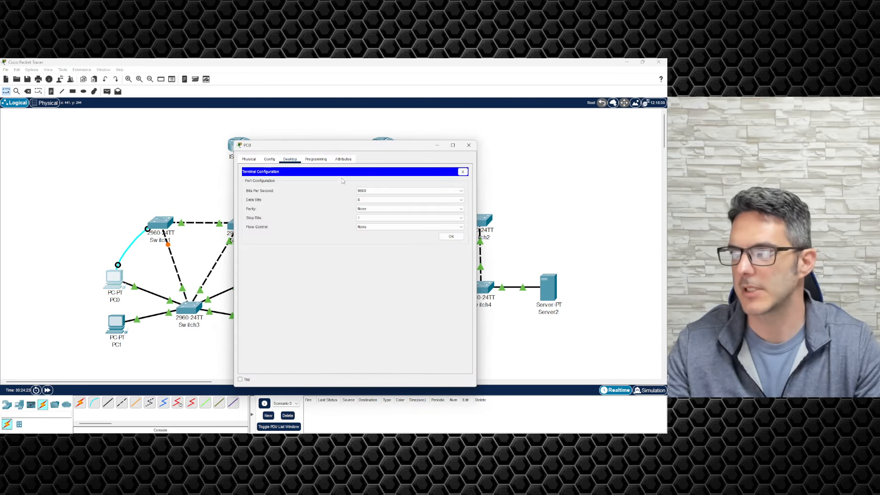
pyautogui.click(451, 237)
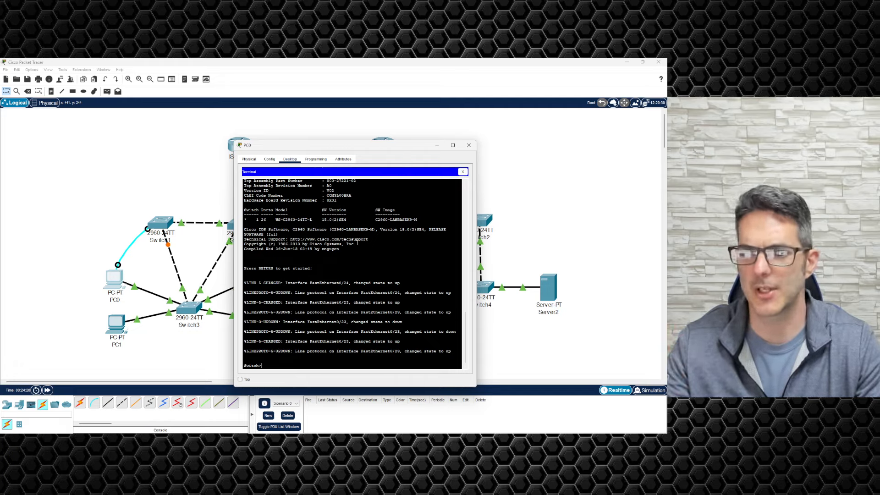
pyautogui.click(469, 145)
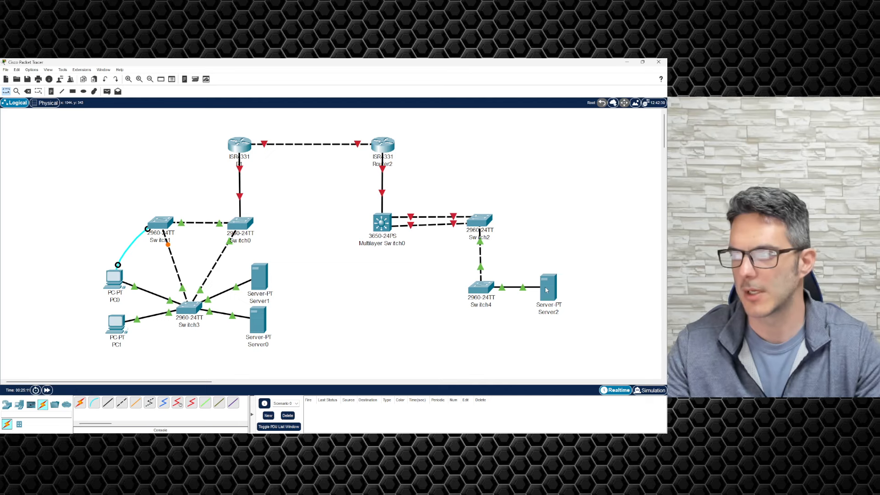
pyautogui.moveTo(380, 223)
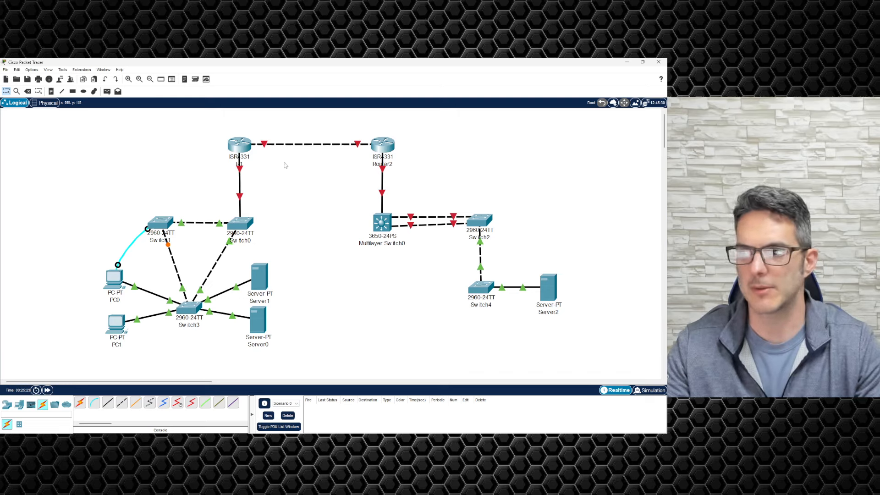
pyautogui.moveTo(243, 152)
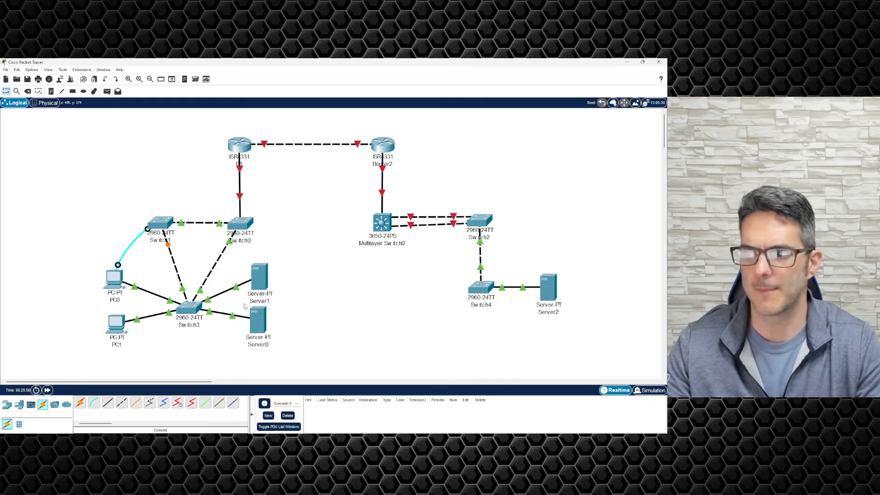
# Step: Review the HTTP service settings in Server1's Services tab
pyautogui.click(259, 276)
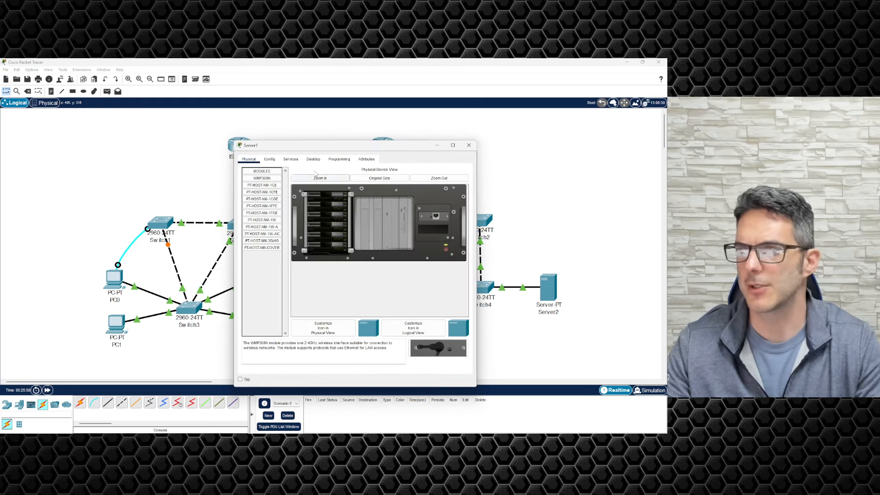
pyautogui.click(291, 159)
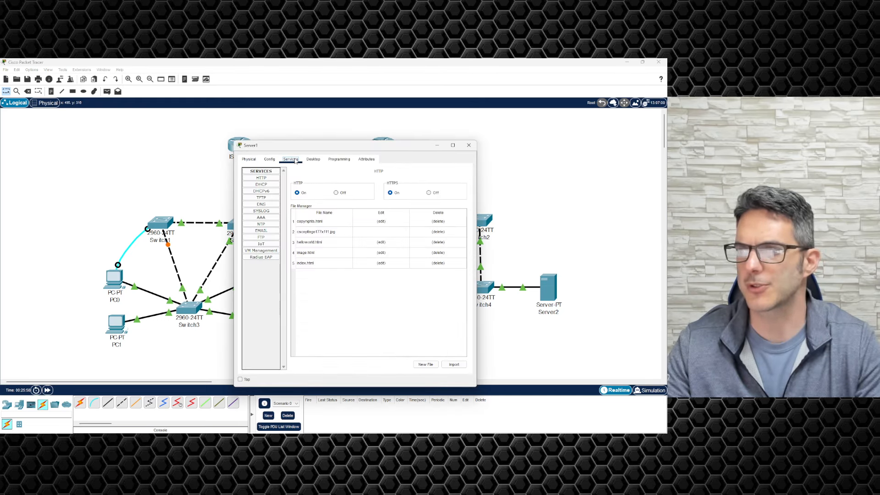
pyautogui.click(269, 179)
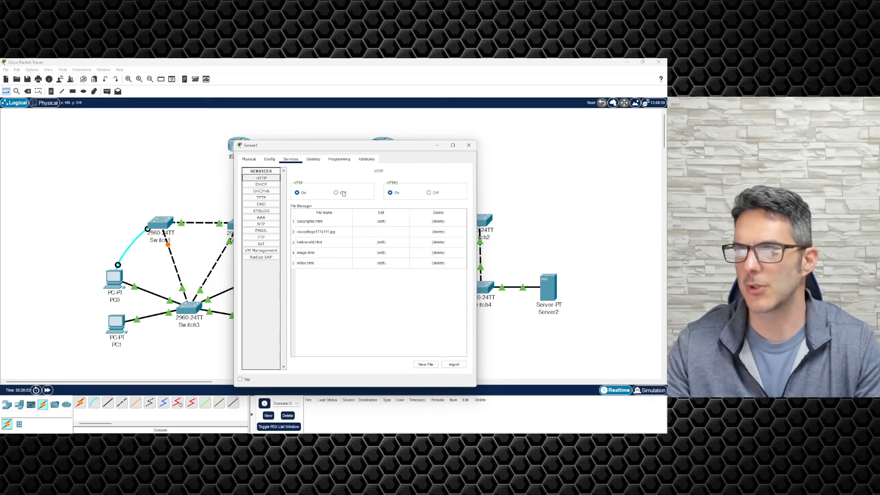
pyautogui.click(469, 145)
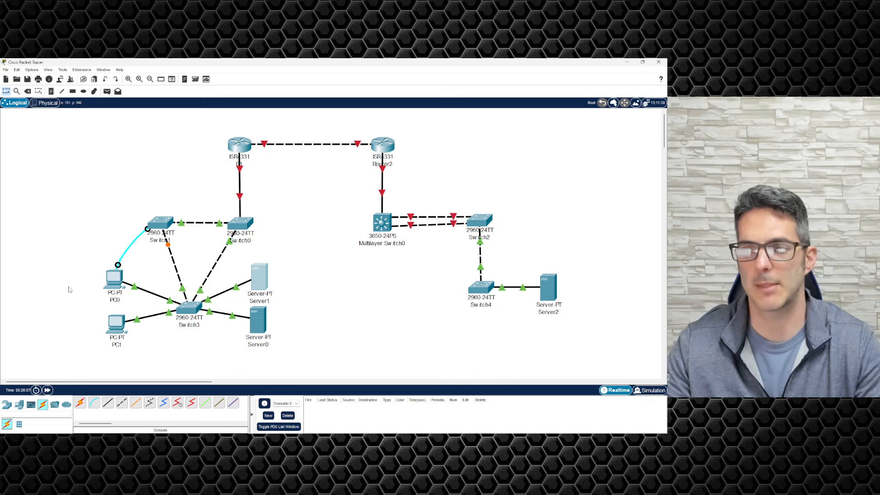
pyautogui.click(115, 278)
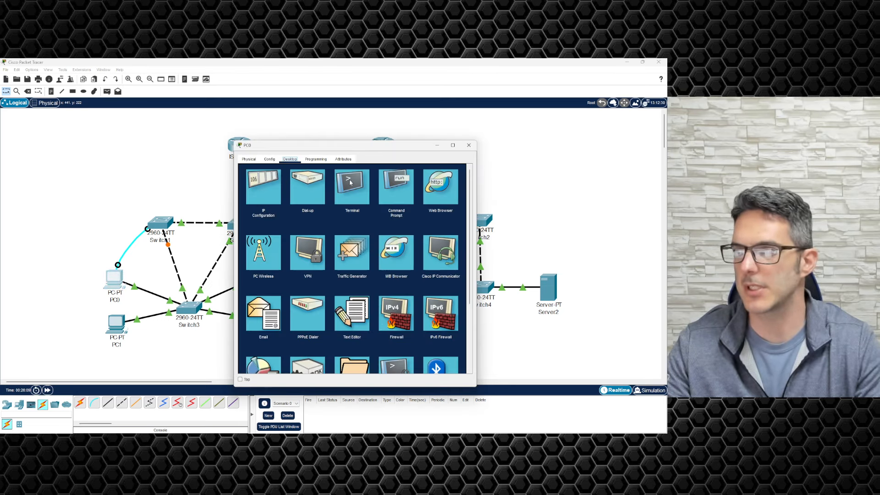
pyautogui.click(401, 187)
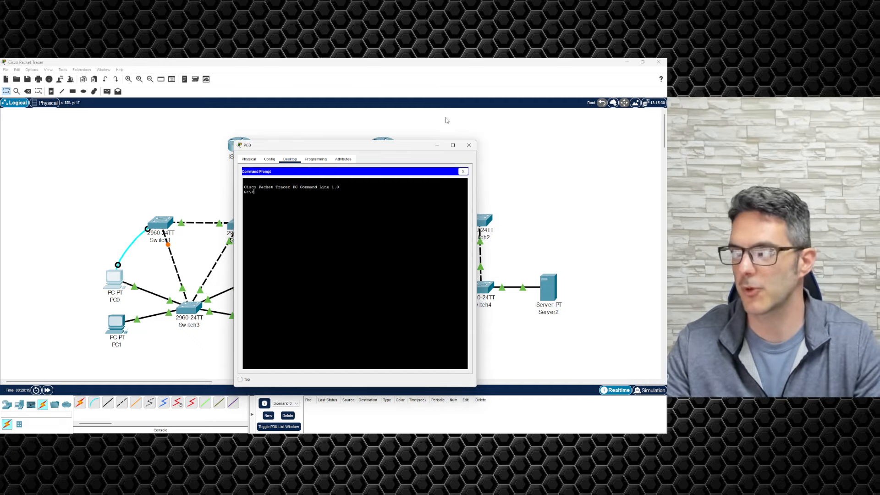
pyautogui.click(463, 172)
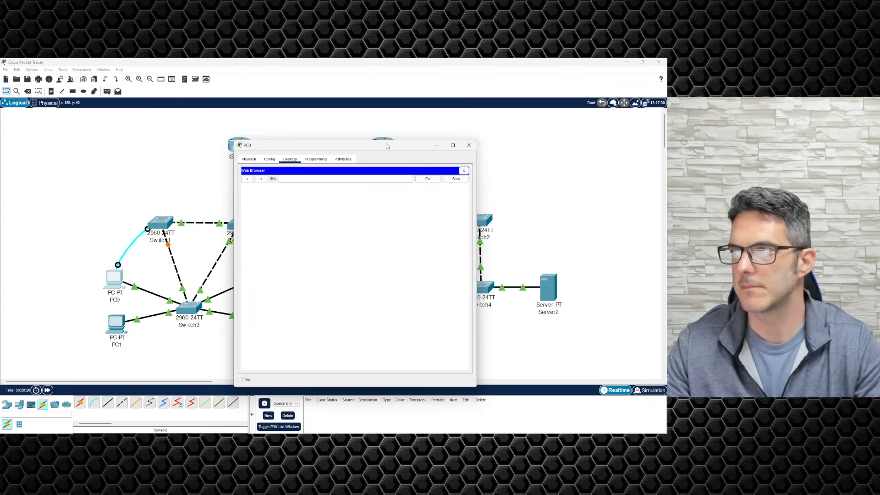
pyautogui.click(302, 182)
pyautogui.write('htt')
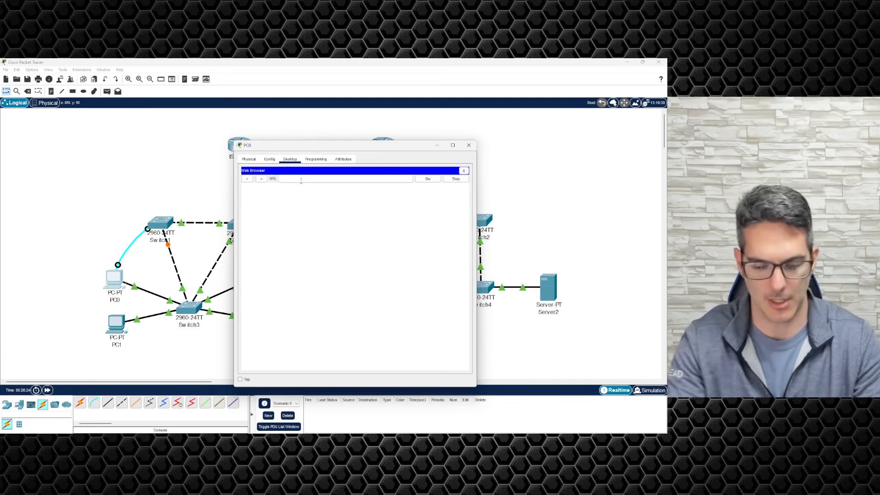
pyautogui.write('p://')
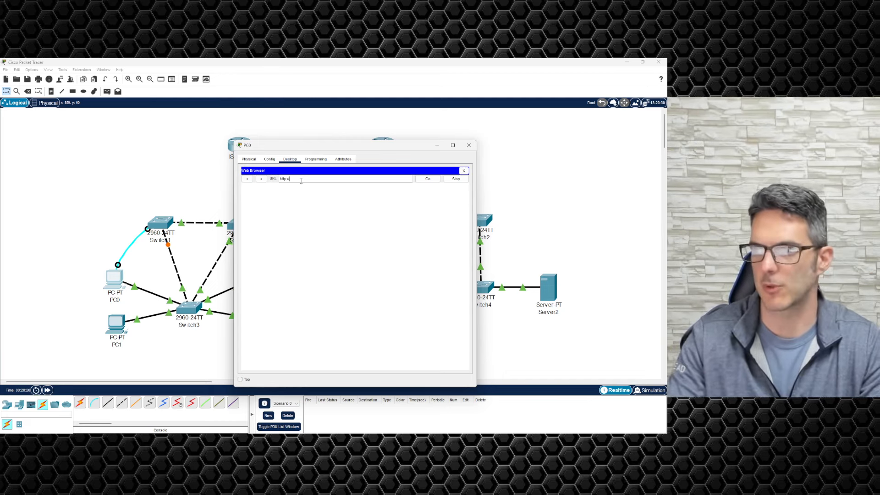
pyautogui.write('172.3')
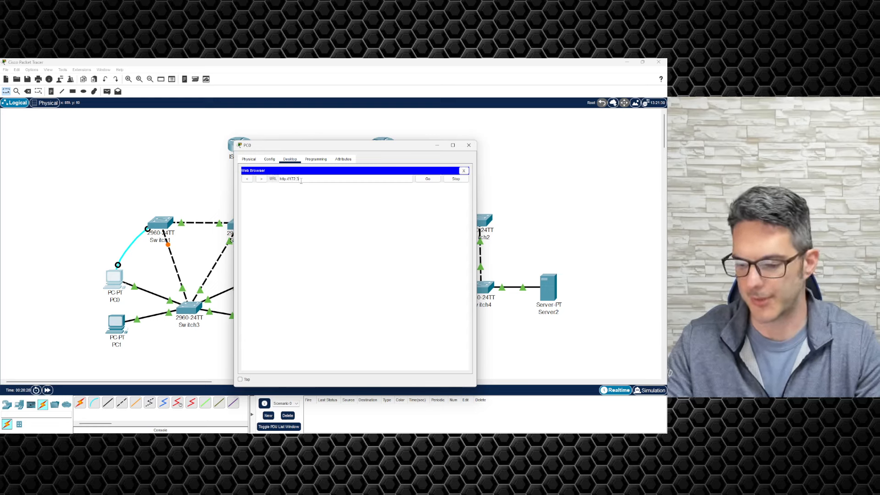
pyautogui.write('1.1.20')
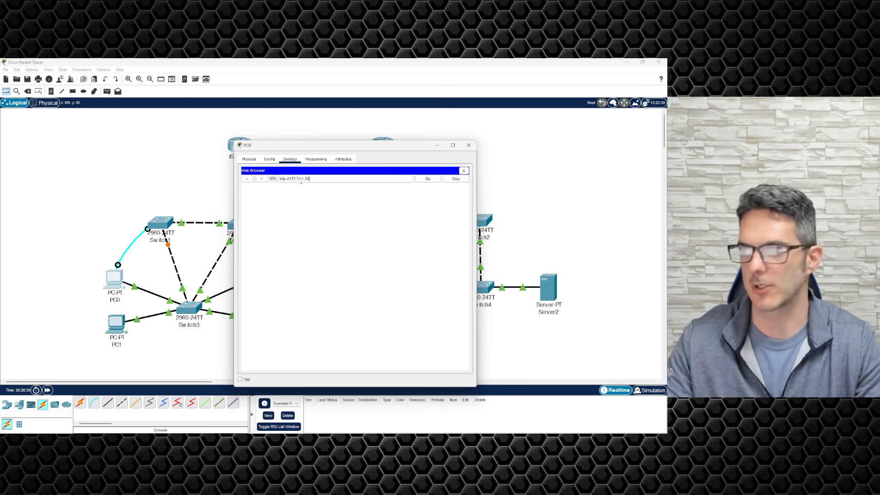
pyautogui.click(429, 179)
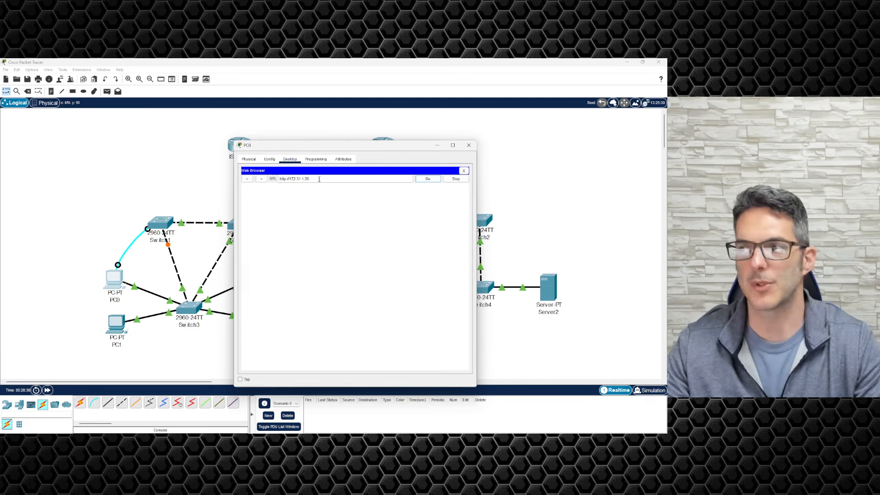
pyautogui.click(469, 145)
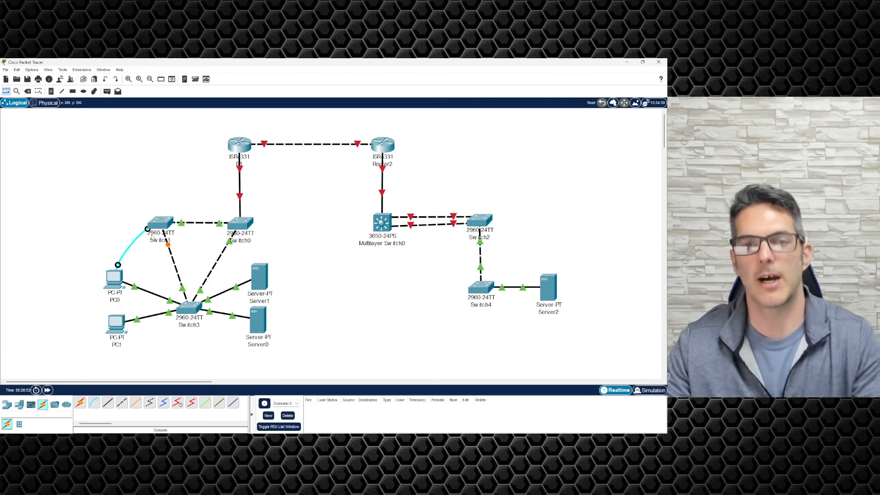
# Step: Reattach PC0's console cable to Switch0's console port, then to Switch4's
pyautogui.moveTo(152, 238)
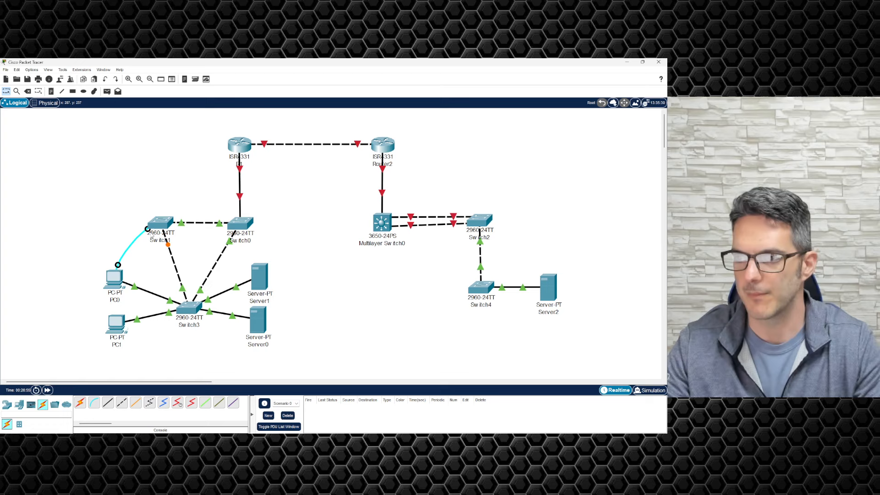
pyautogui.click(246, 225)
pyautogui.click(259, 229)
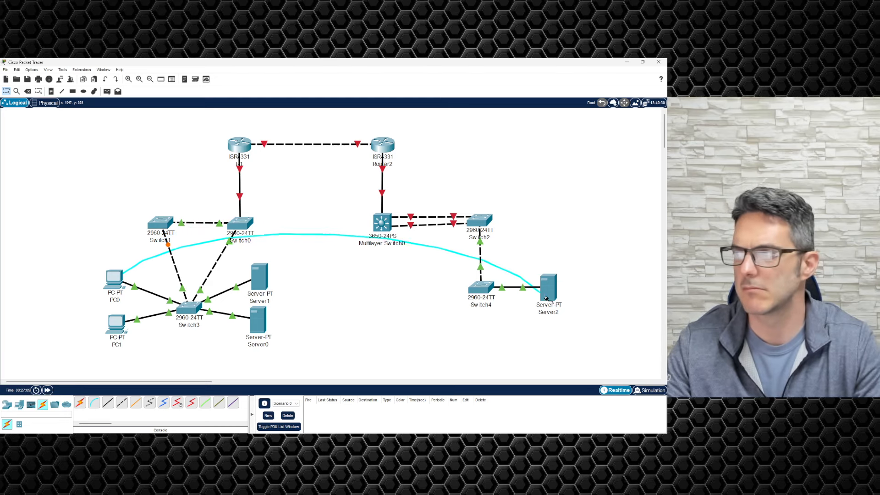
pyautogui.click(481, 291)
pyautogui.click(499, 100)
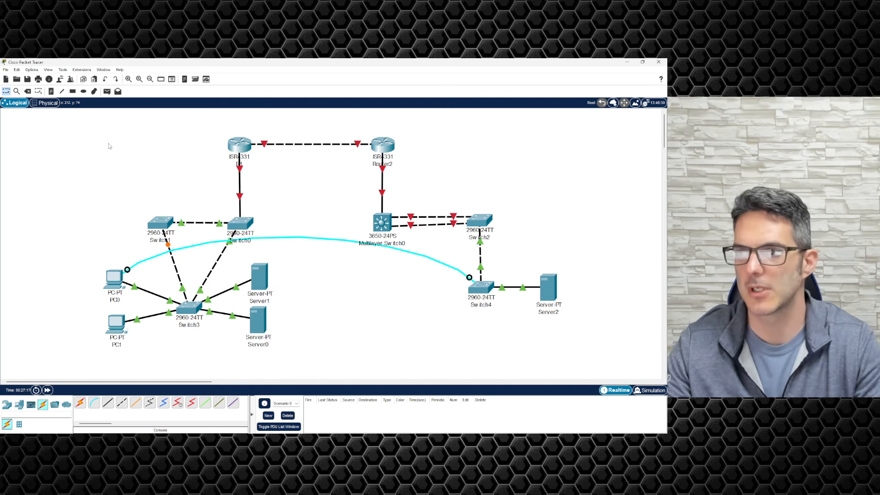
# Step: Delete PC0's console cable and return to the Select tool
pyautogui.click(28, 91)
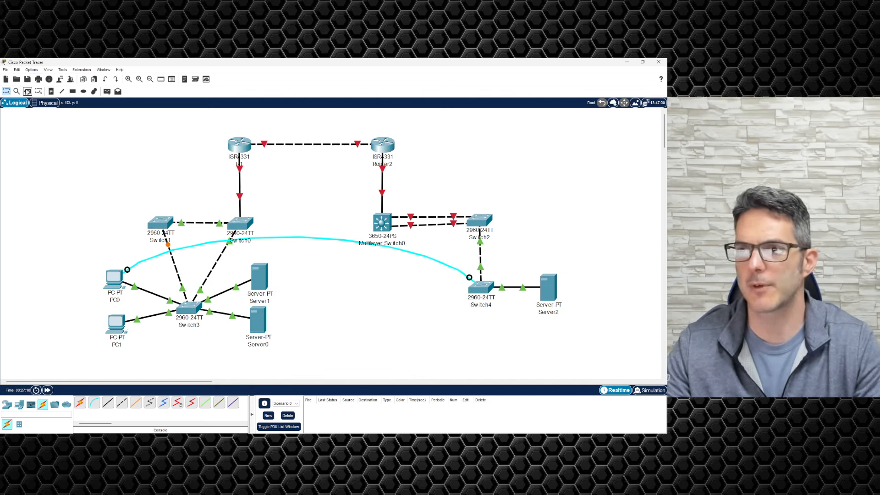
pyautogui.click(288, 236)
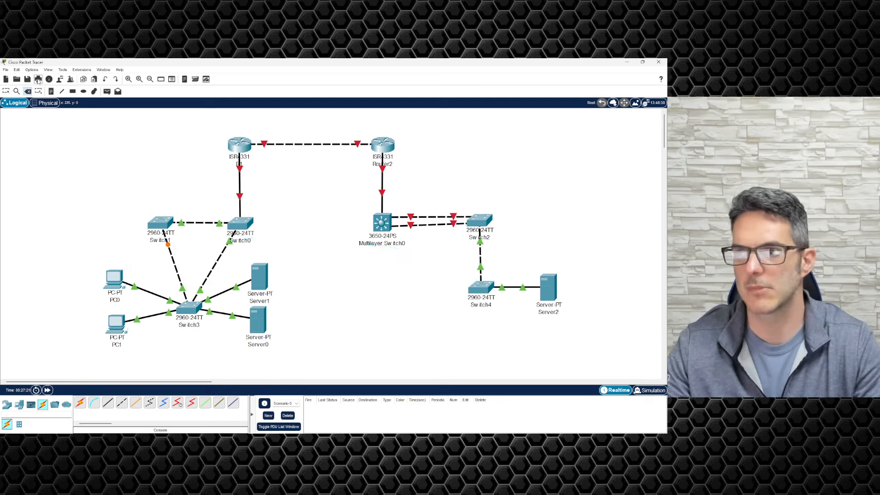
pyautogui.click(6, 91)
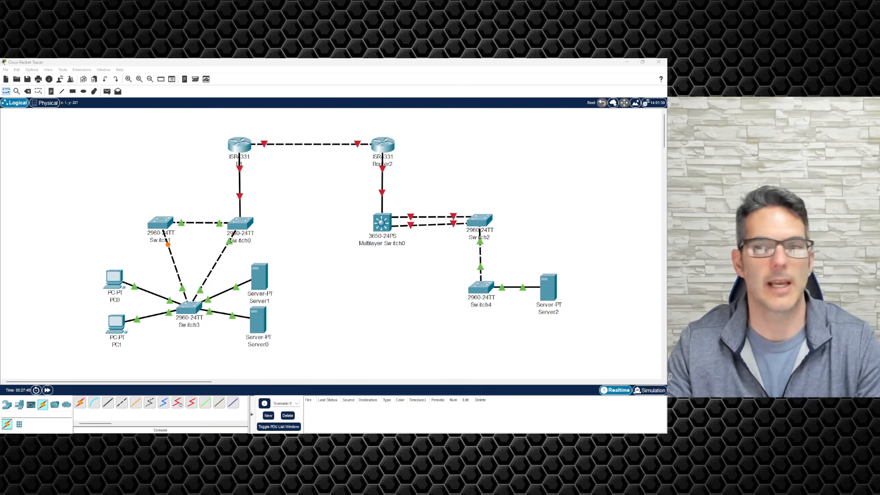
# Step: Alt+Tab to the Chrome window showing Cisco's Professional Certifications page
pyautogui.hotkey('alt', 'Tab')
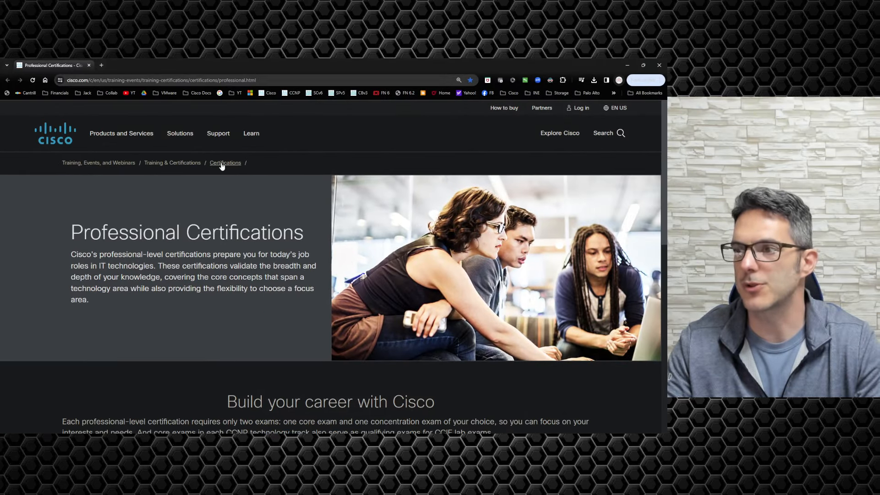
# Step: Go to the Cisco Certifications overview and dismiss the exam topics promotion
pyautogui.click(222, 163)
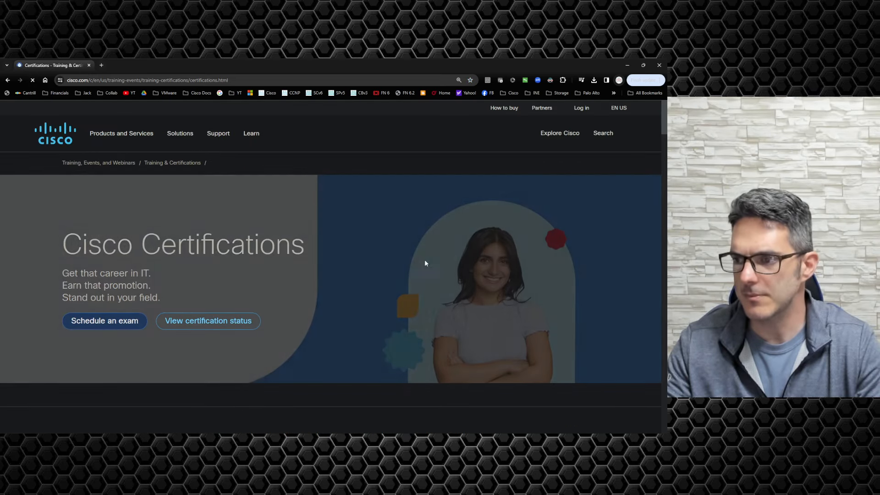
pyautogui.scroll(-3, 359, 264)
pyautogui.scroll(-10, 354, 266)
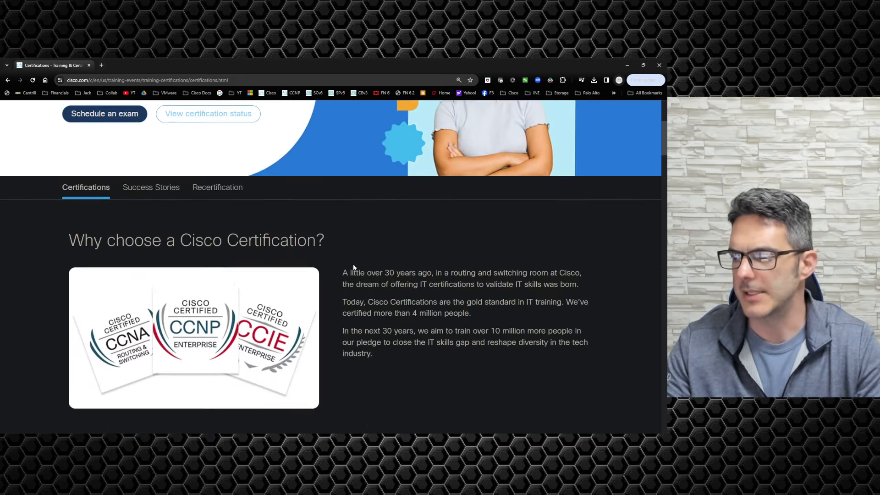
pyautogui.scroll(-4, 350, 259)
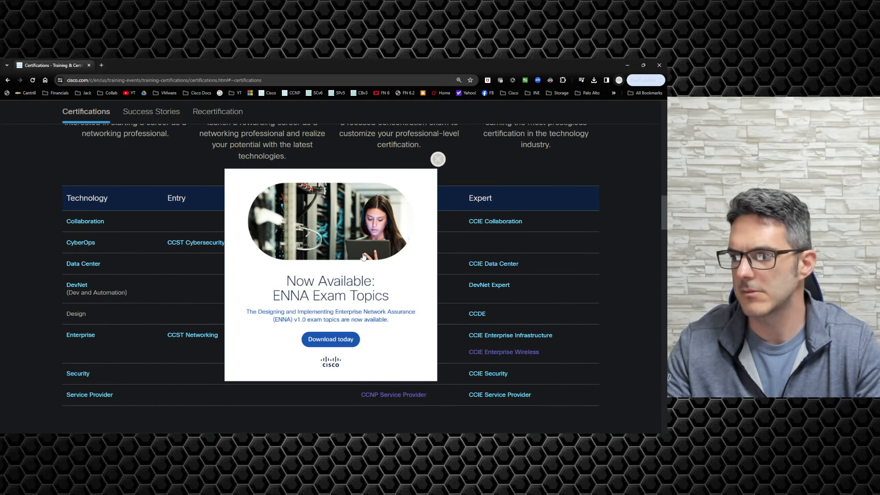
pyautogui.click(438, 159)
pyautogui.scroll(-1, 233, 269)
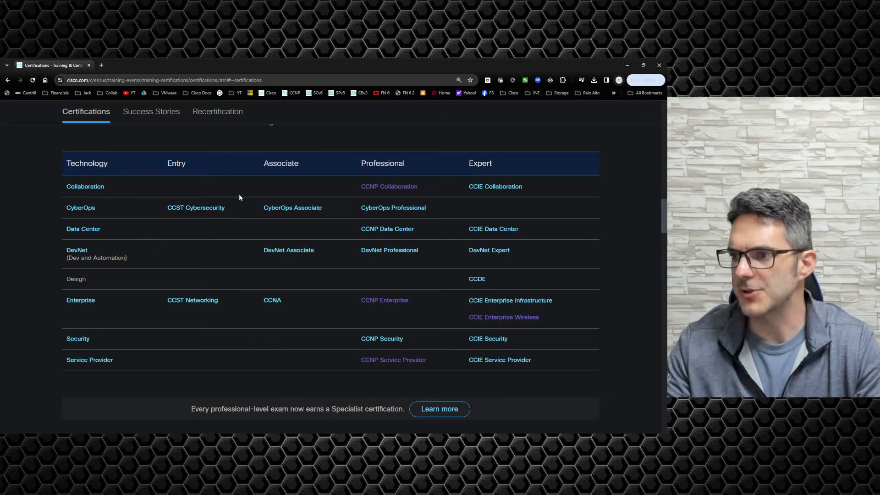
# Step: Open the CCNA page, close the sale popup, and find the required 200-301 exam
pyautogui.click(273, 300)
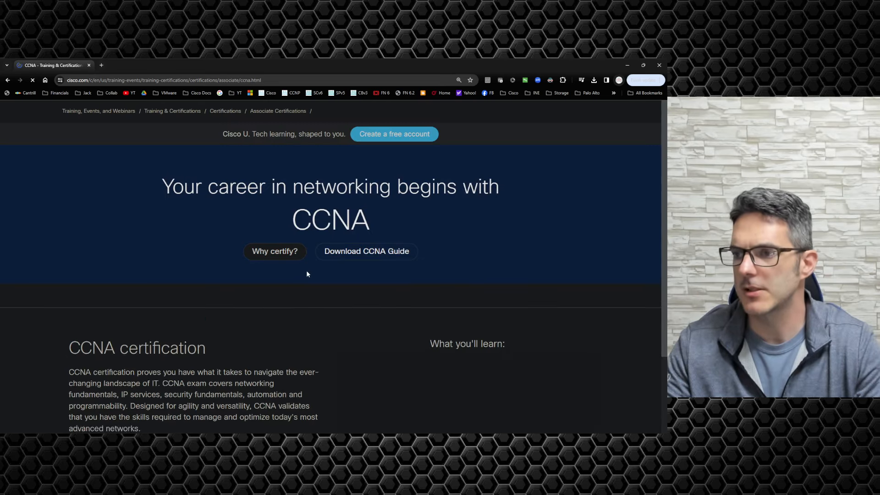
pyautogui.scroll(-15, 359, 247)
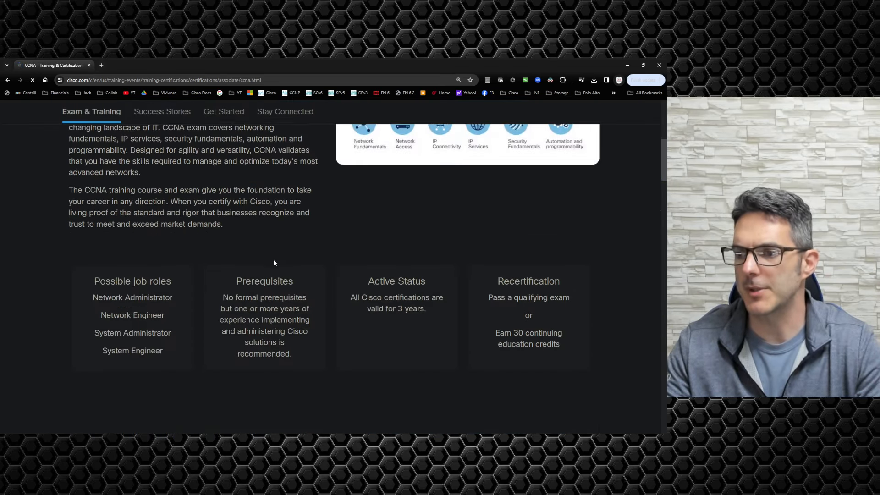
pyautogui.scroll(-12, 265, 261)
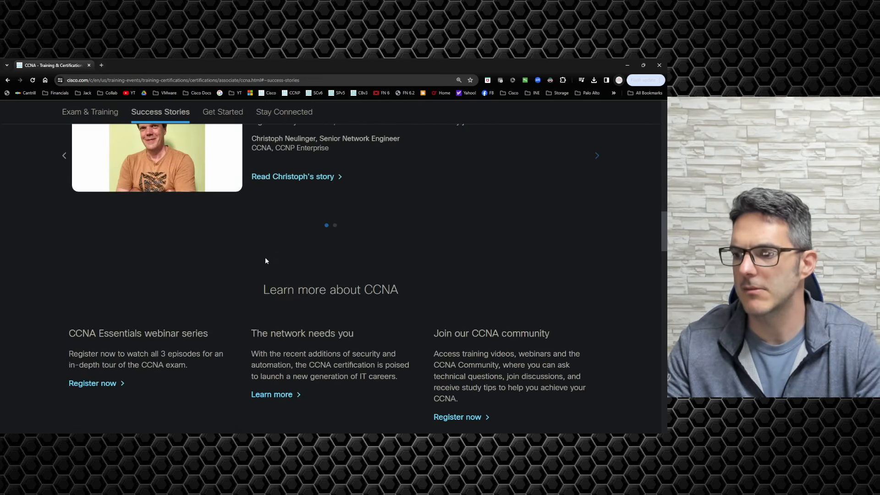
pyautogui.scroll(-12, 266, 260)
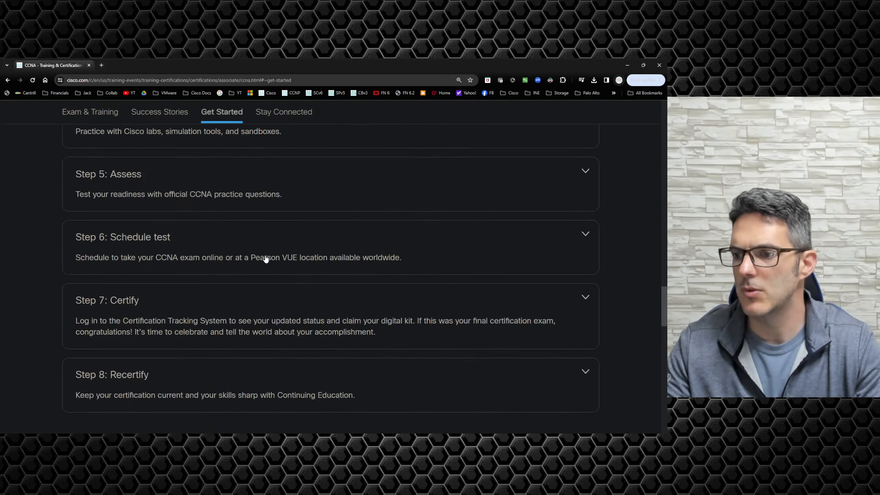
pyautogui.click(453, 144)
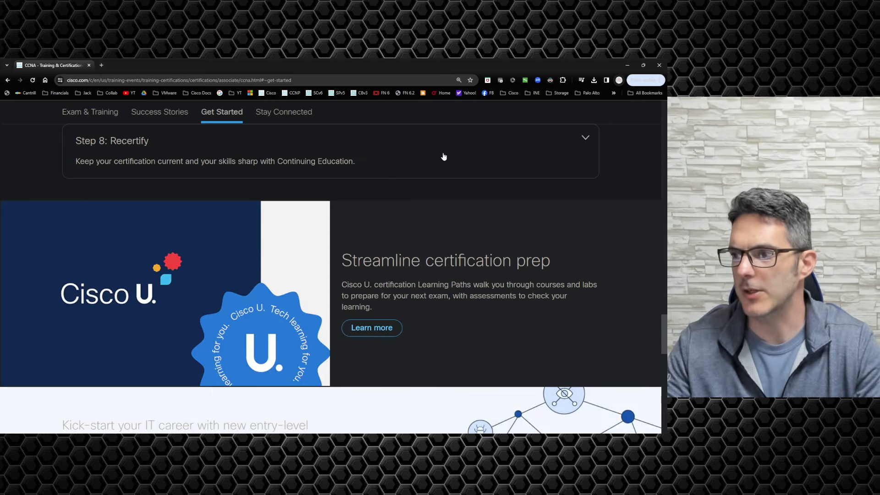
pyautogui.scroll(13, 354, 198)
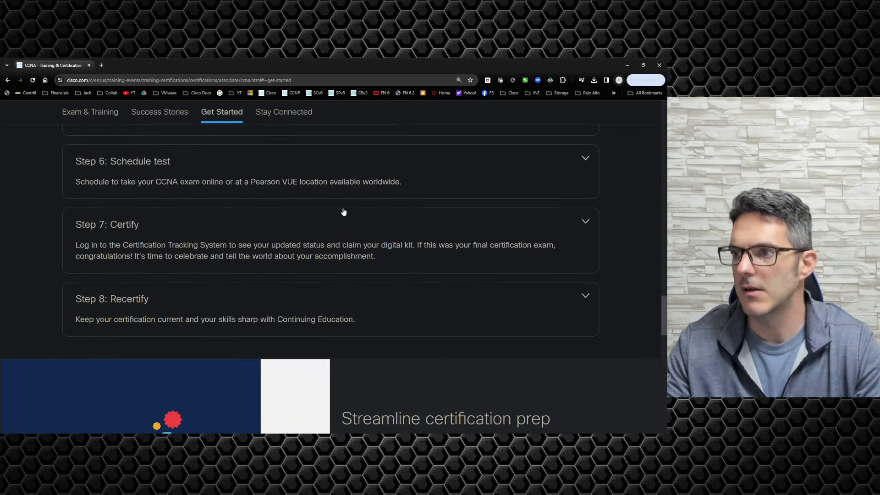
pyautogui.scroll(10, 348, 206)
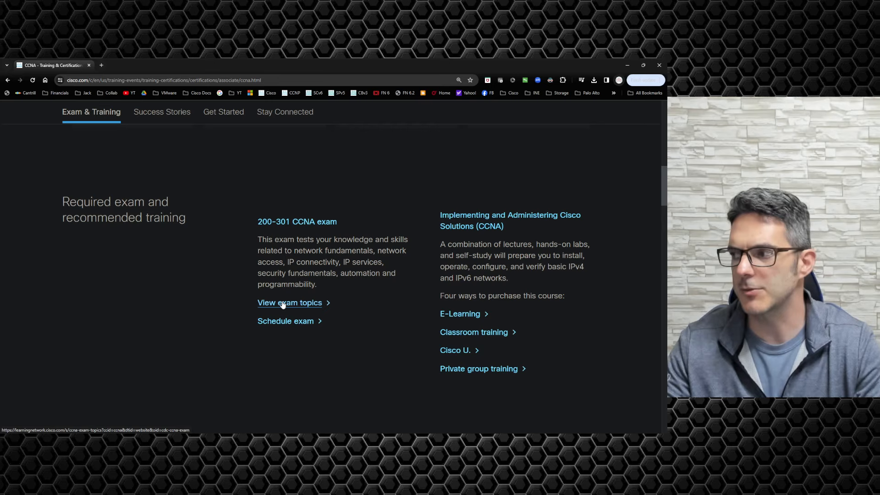
# Step: Open the 200-301 CCNA exam topics, dismiss the sign-up popup, and expand 1.0 Network Fundamentals
pyautogui.click(283, 304)
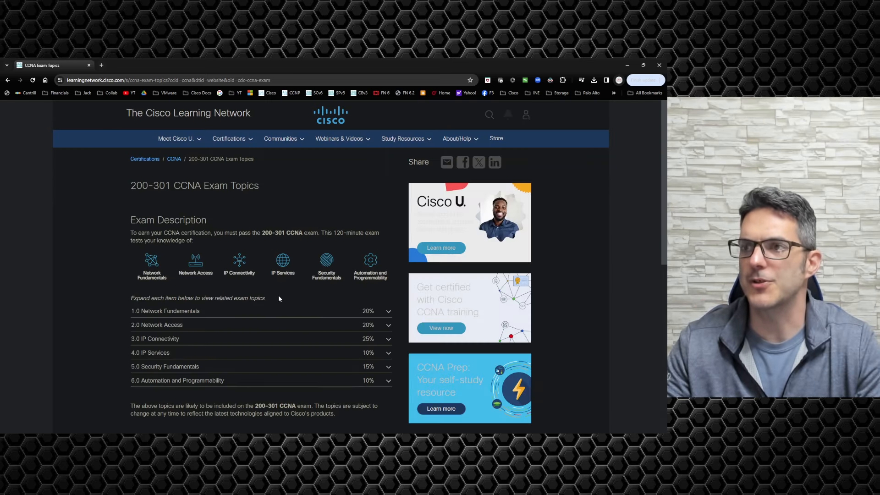
pyautogui.scroll(-1, 291, 303)
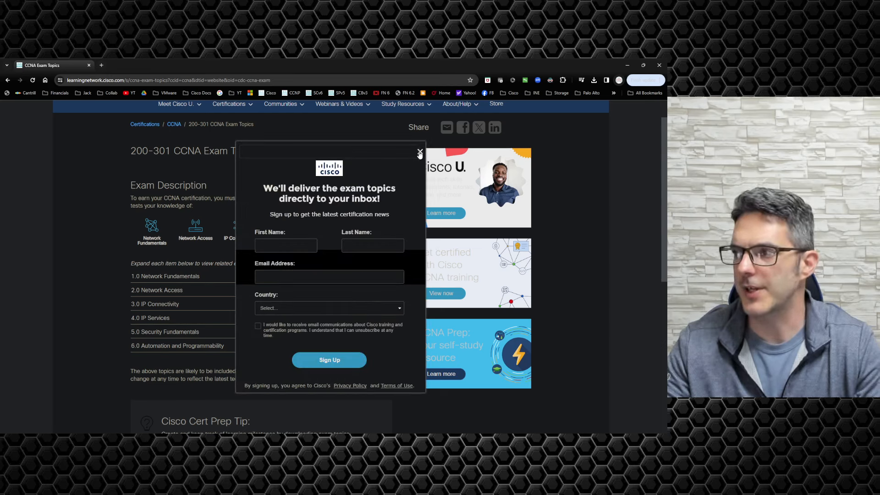
pyautogui.click(420, 149)
pyautogui.click(390, 276)
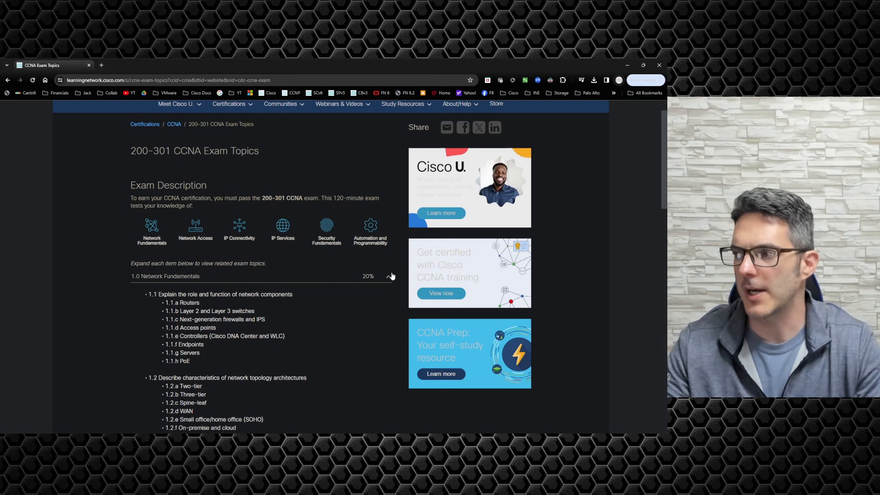
pyautogui.scroll(-2, 213, 227)
pyautogui.scroll(-2, 213, 228)
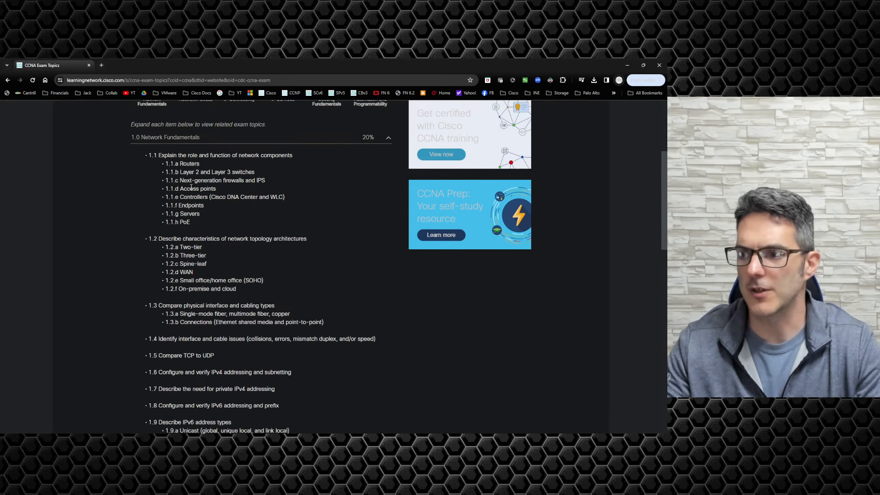
pyautogui.scroll(-4, 184, 304)
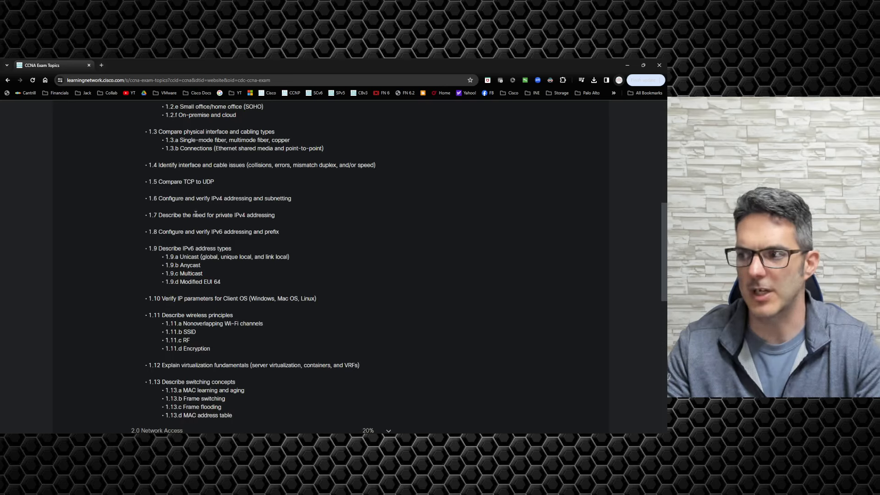
pyautogui.scroll(-4, 276, 243)
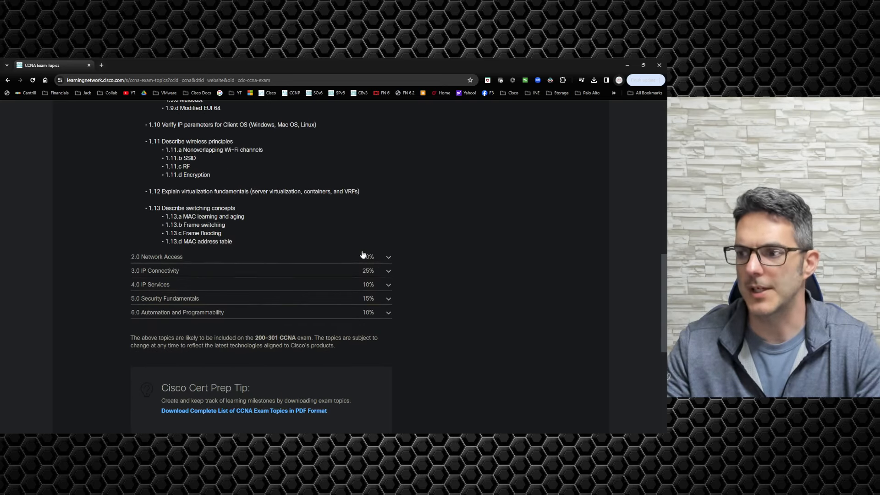
# Step: Expand the 2.0 Network Access, 3.0 IP Connectivity and 4.0 IP Services topic lists
pyautogui.click(387, 256)
pyautogui.scroll(-2, 263, 232)
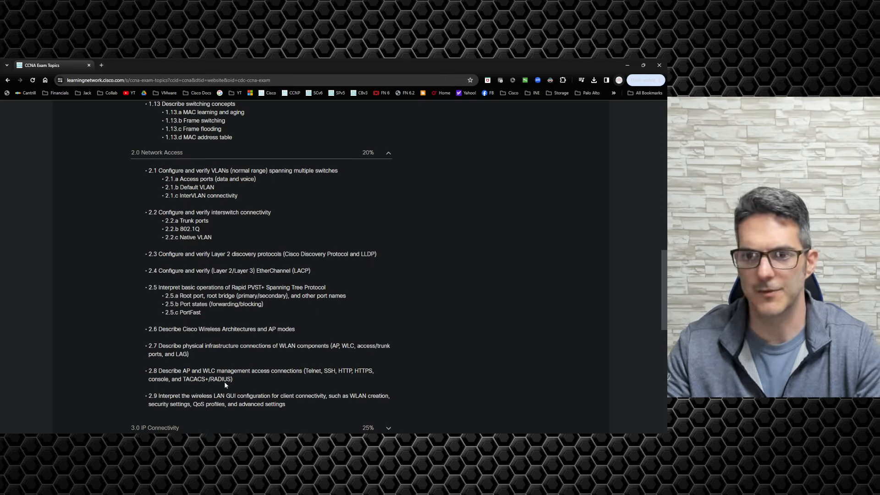
pyautogui.scroll(-3, 225, 383)
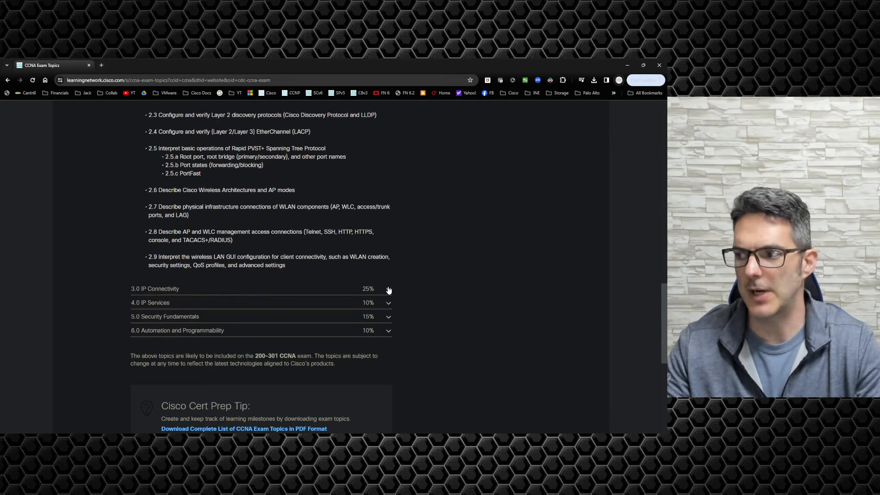
pyautogui.click(387, 290)
pyautogui.scroll(-2, 340, 289)
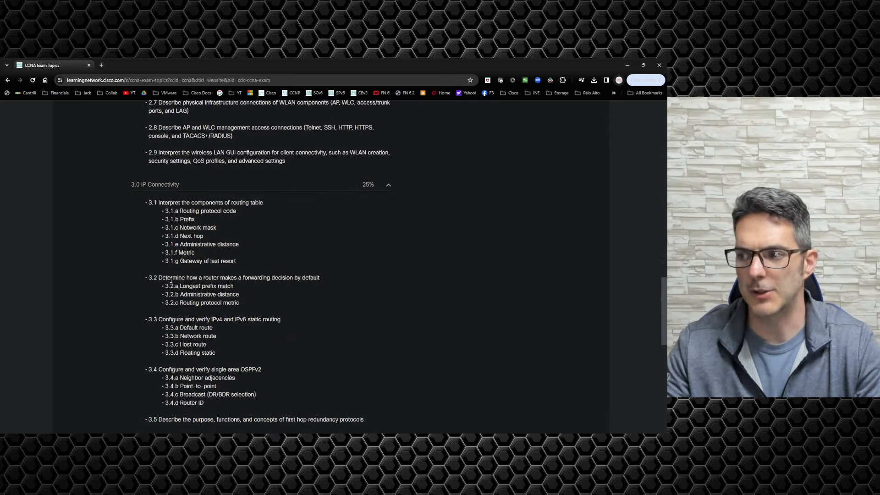
pyautogui.scroll(-2, 172, 286)
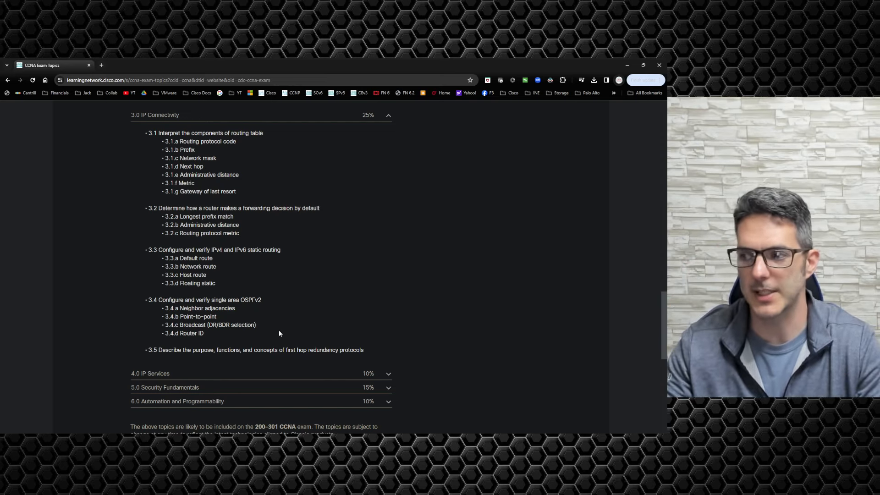
pyautogui.scroll(-2, 409, 338)
pyautogui.click(388, 305)
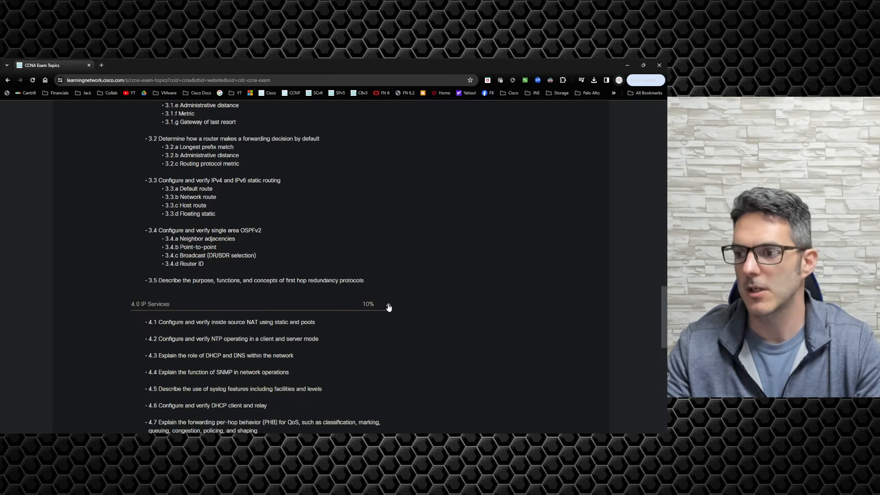
pyautogui.scroll(-2, 333, 306)
pyautogui.scroll(-1, 332, 307)
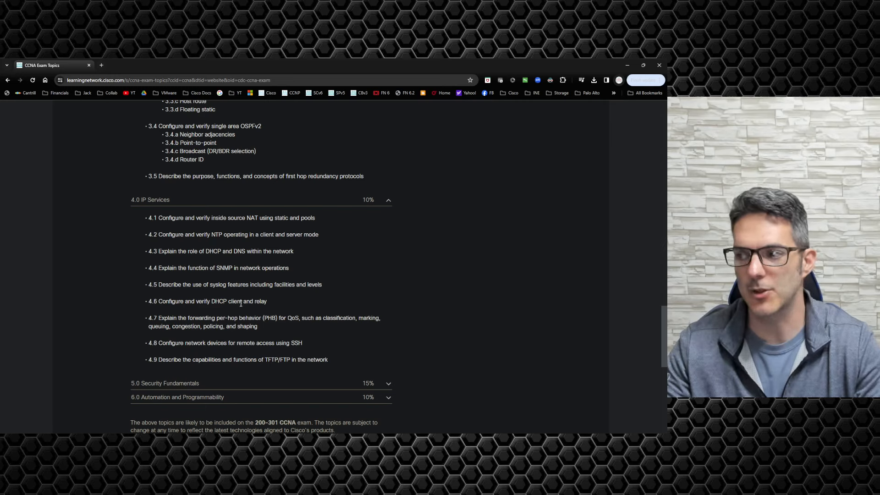
pyautogui.scroll(-2, 290, 285)
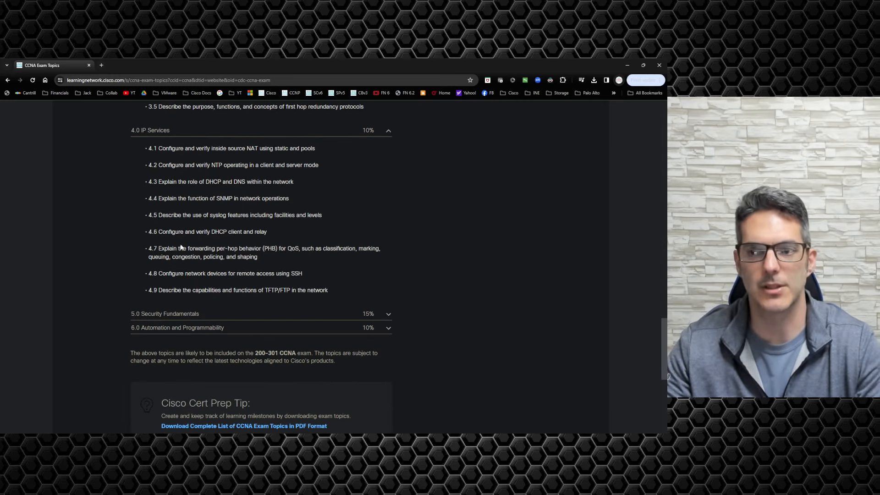
# Step: Expand 5.0 Security Fundamentals and 6.0 Automation and Programmability and scroll through their topics
pyautogui.click(389, 316)
pyautogui.scroll(-3, 371, 299)
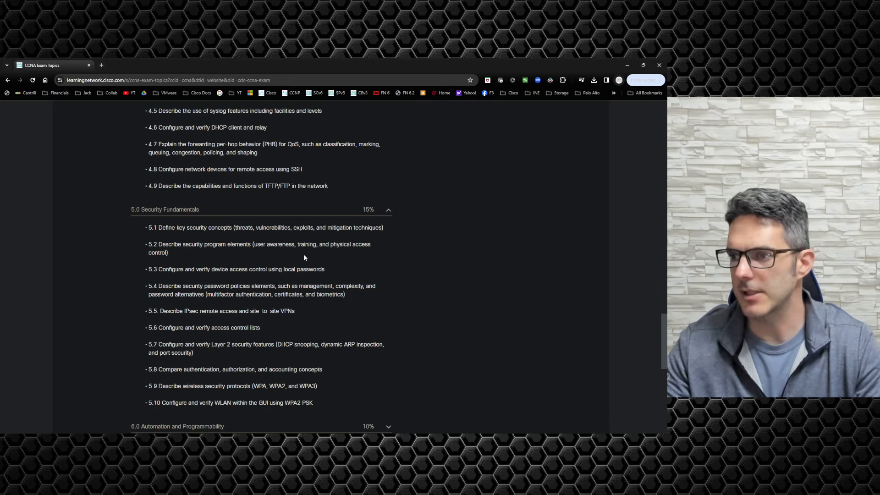
pyautogui.scroll(-2, 303, 257)
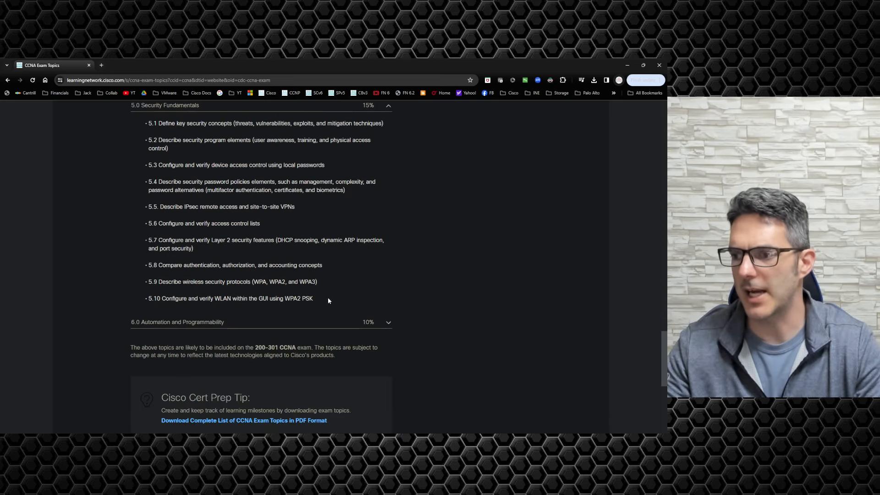
pyautogui.click(389, 324)
pyautogui.scroll(-2, 386, 323)
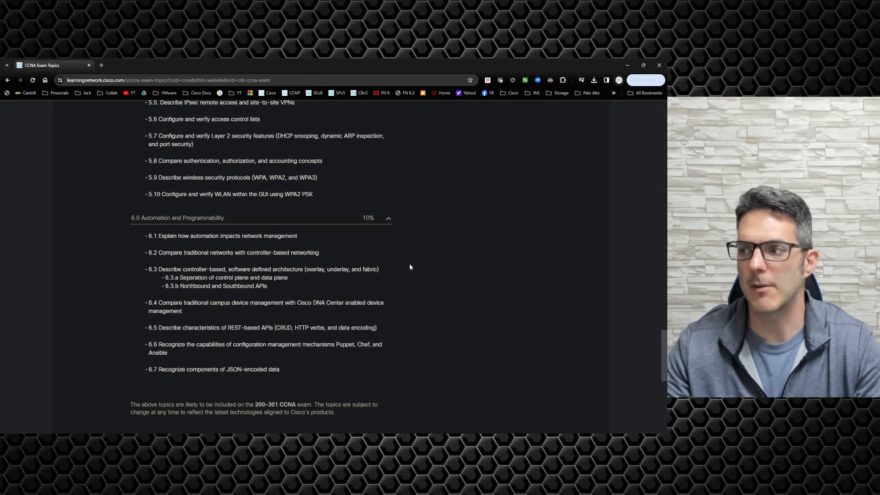
pyautogui.scroll(20, 369, 183)
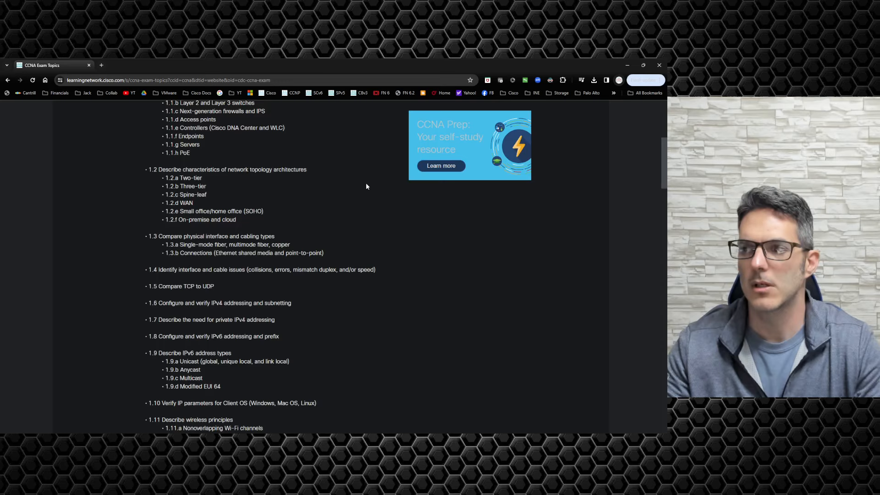
pyautogui.scroll(-8, 366, 186)
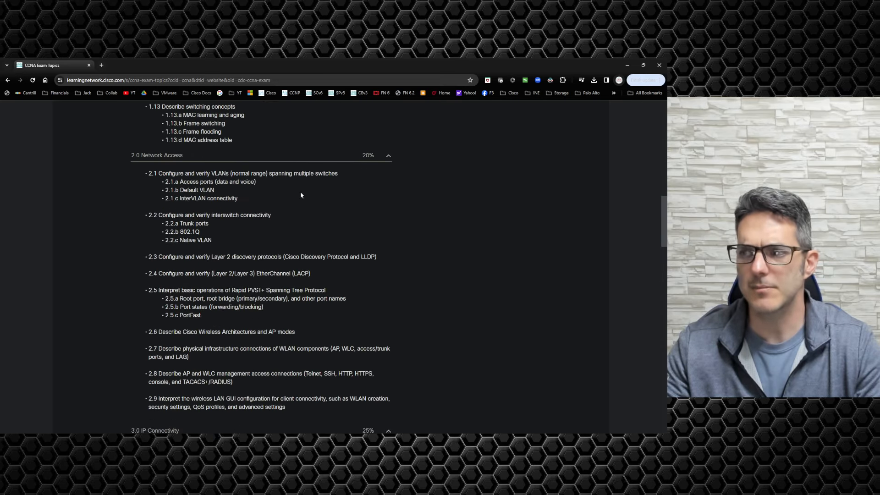
pyautogui.scroll(-5, 301, 195)
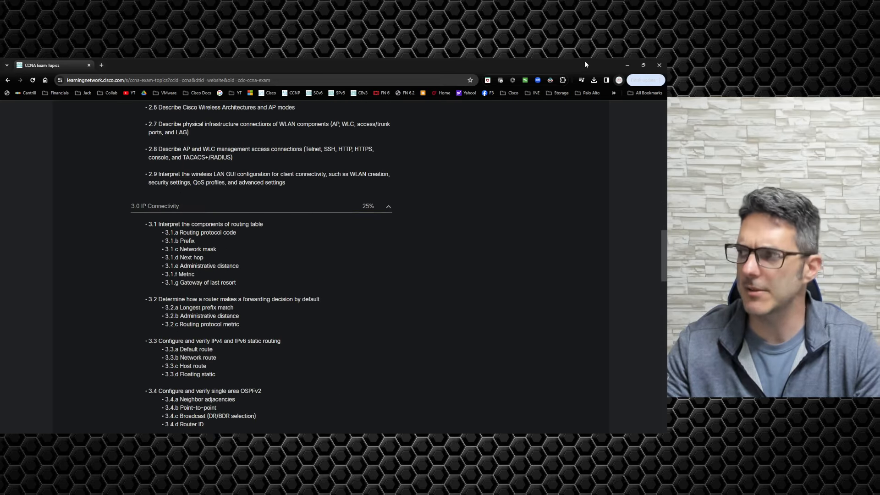
# Step: Minimize Chrome to reveal the topology and look through the View menu without choosing anything
pyautogui.click(627, 65)
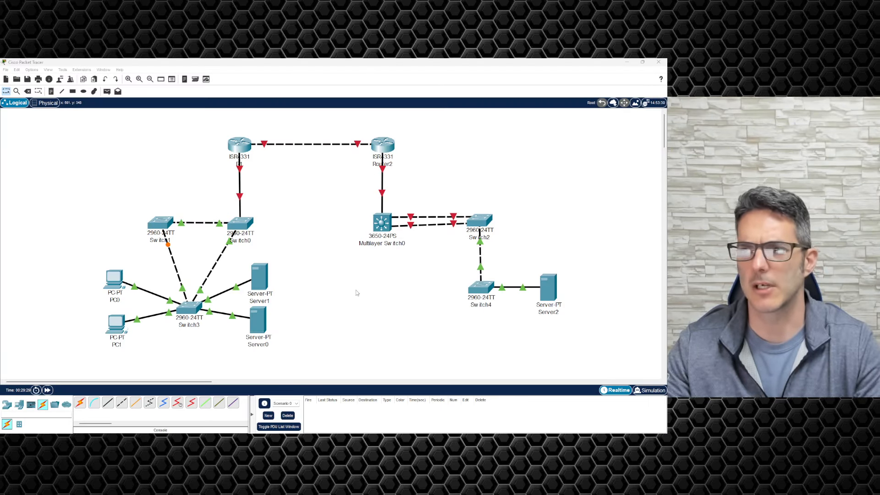
pyautogui.click(47, 70)
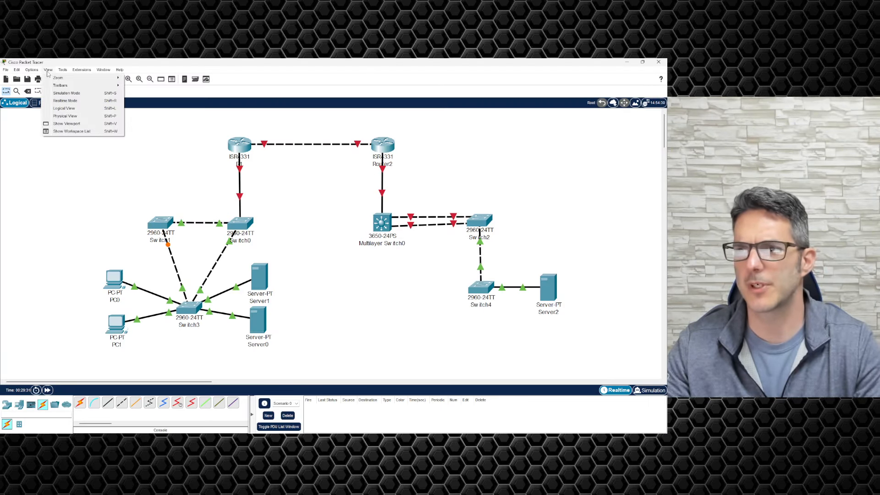
pyautogui.moveTo(36, 73)
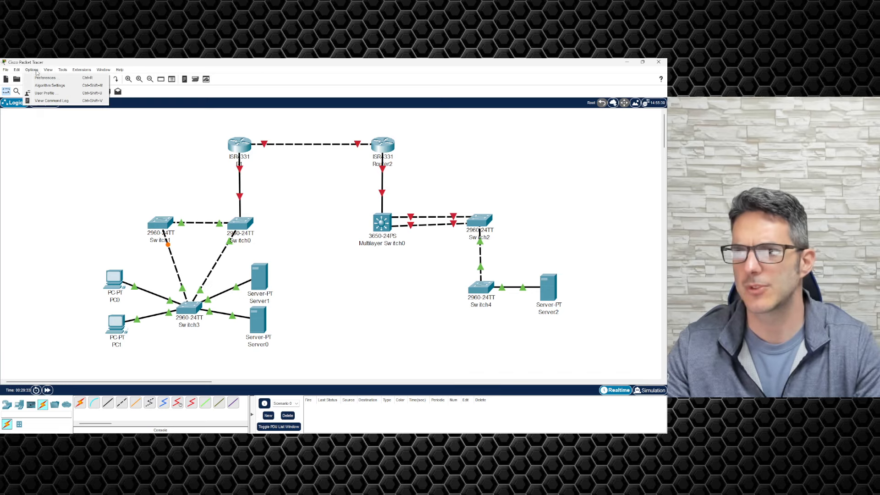
pyautogui.moveTo(4, 72)
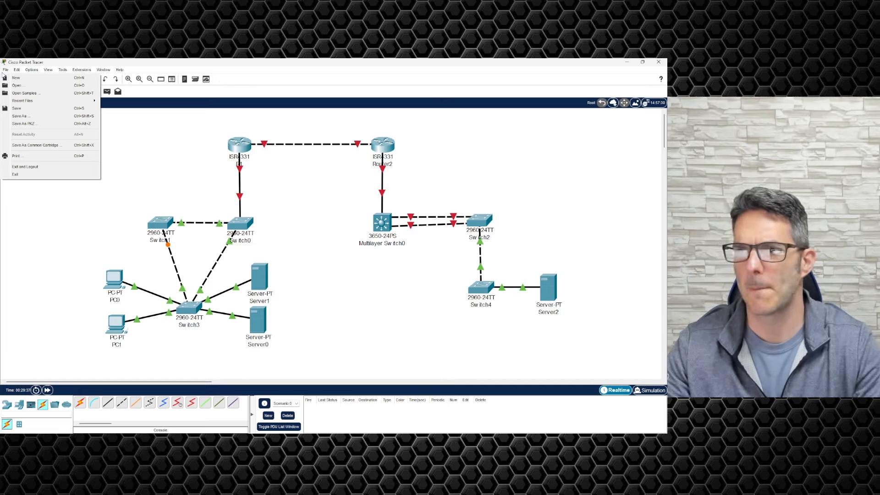
pyautogui.click(44, 244)
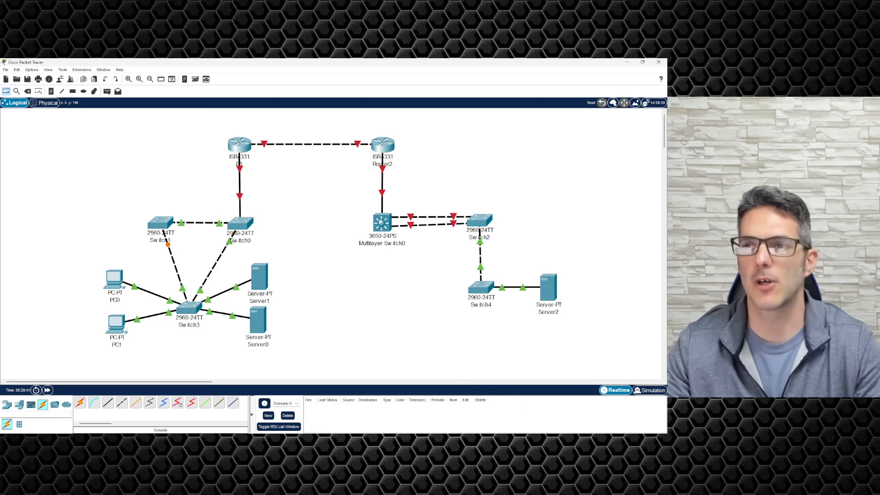
# Step: Start File > Save As, then cancel the Save File dialog
pyautogui.click(6, 70)
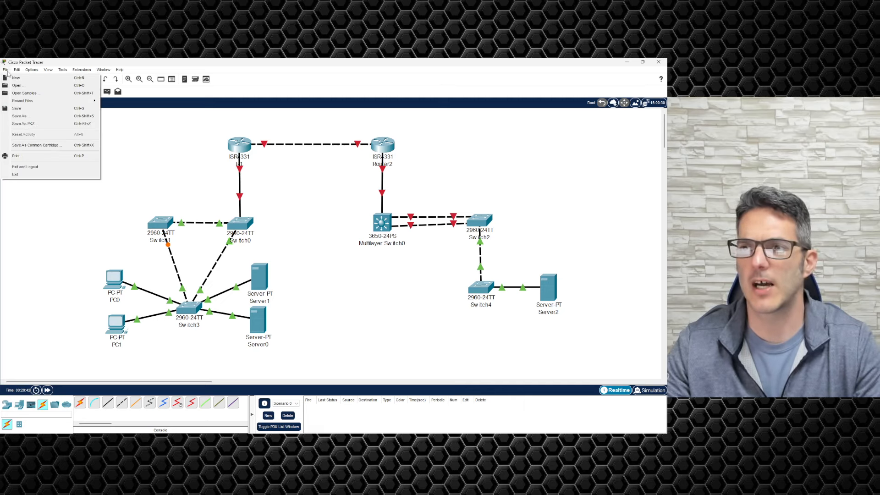
pyautogui.click(16, 117)
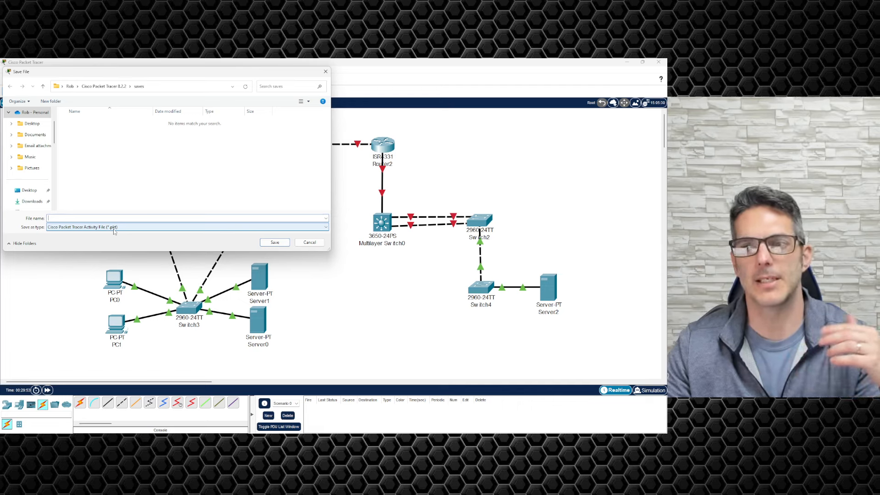
pyautogui.click(317, 243)
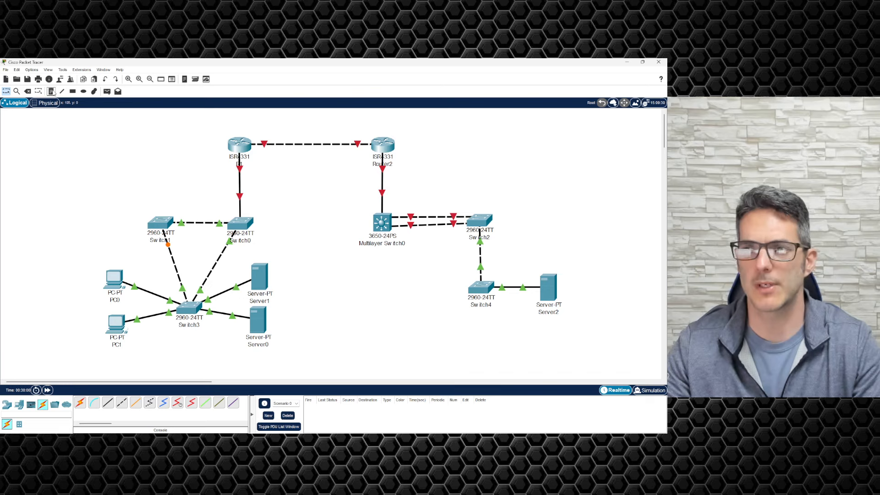
# Step: Place a text note reading 'adfadfadsf' above Switch1
pyautogui.click(51, 92)
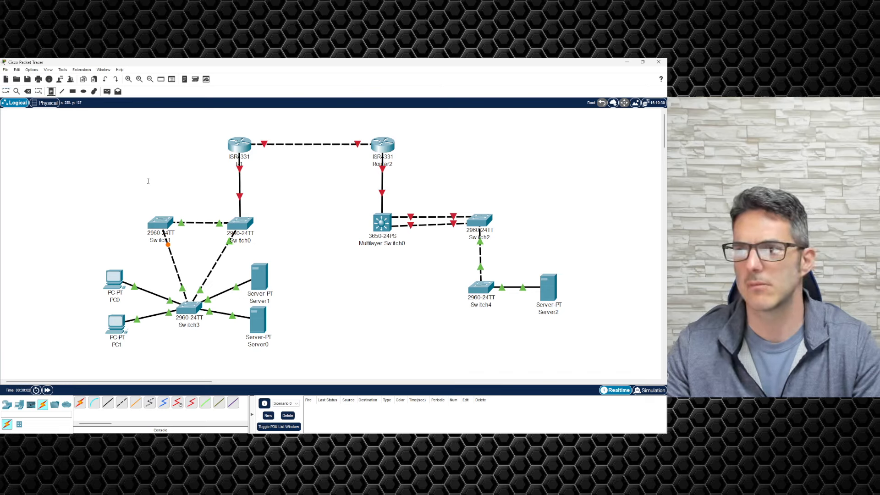
pyautogui.click(174, 203)
pyautogui.write('adfadfadsf')
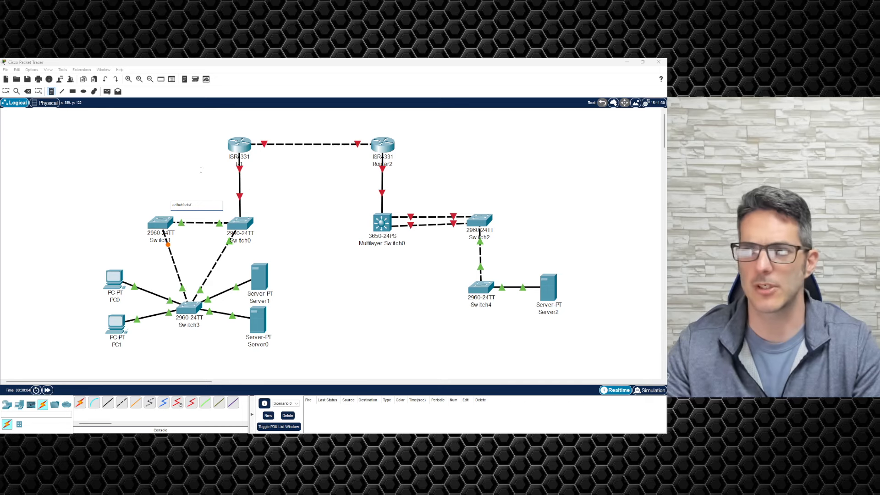
pyautogui.click(171, 161)
# Step: Draw a rectangle enclosing both routers and a circle around Multilayer Switch0
pyautogui.click(72, 91)
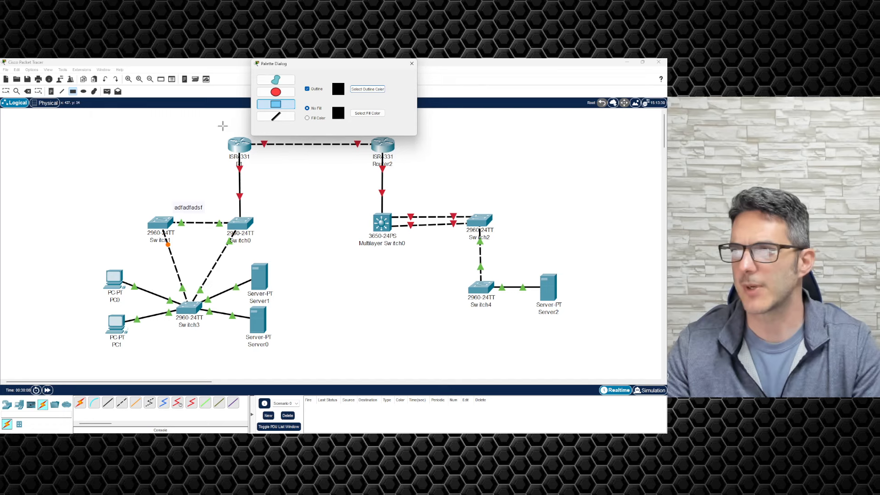
pyautogui.moveTo(219, 123); pyautogui.dragTo(440, 170)
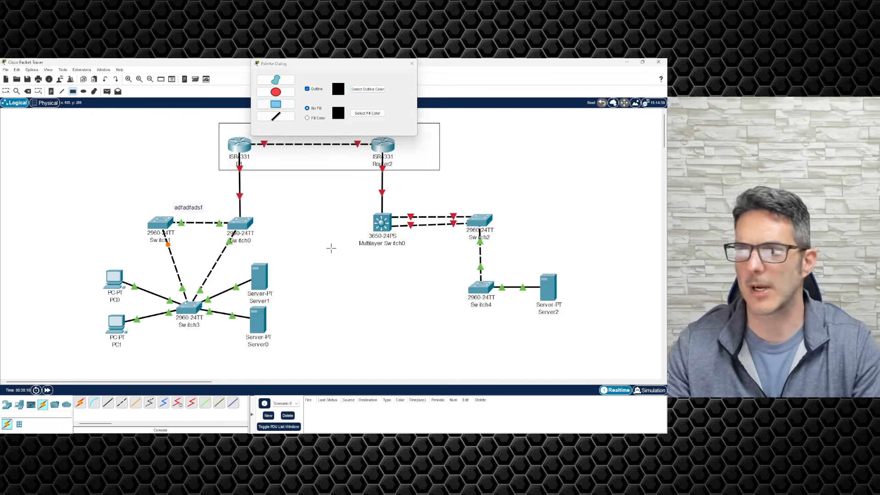
pyautogui.click(276, 91)
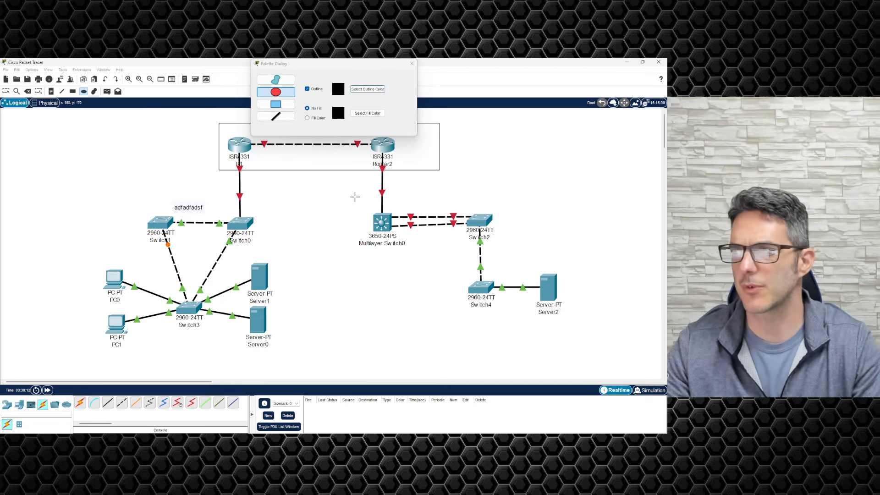
pyautogui.moveTo(355, 197); pyautogui.dragTo(410, 259)
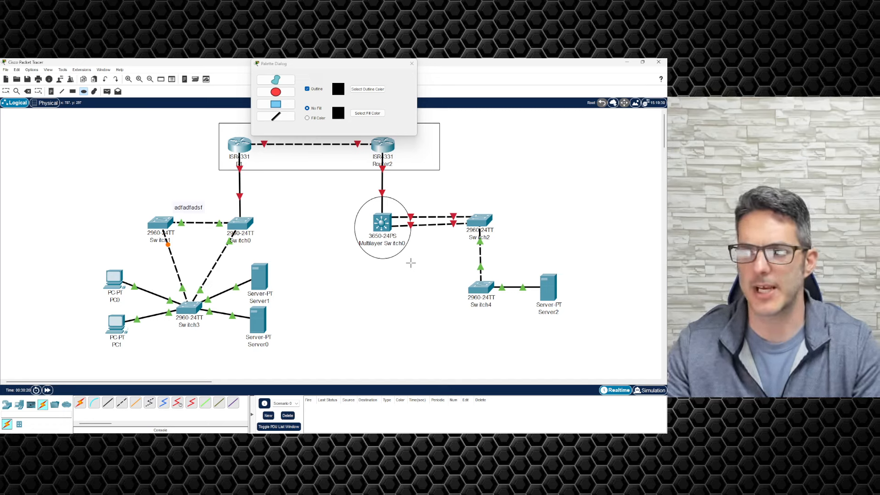
# Step: Draw a line above the two routers, then return to the Select tool
pyautogui.click(411, 63)
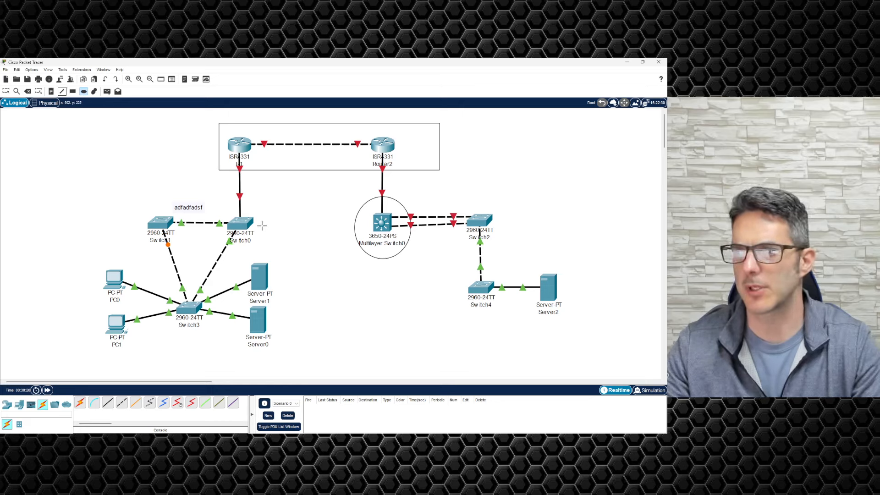
pyautogui.moveTo(262, 226); pyautogui.dragTo(320, 217)
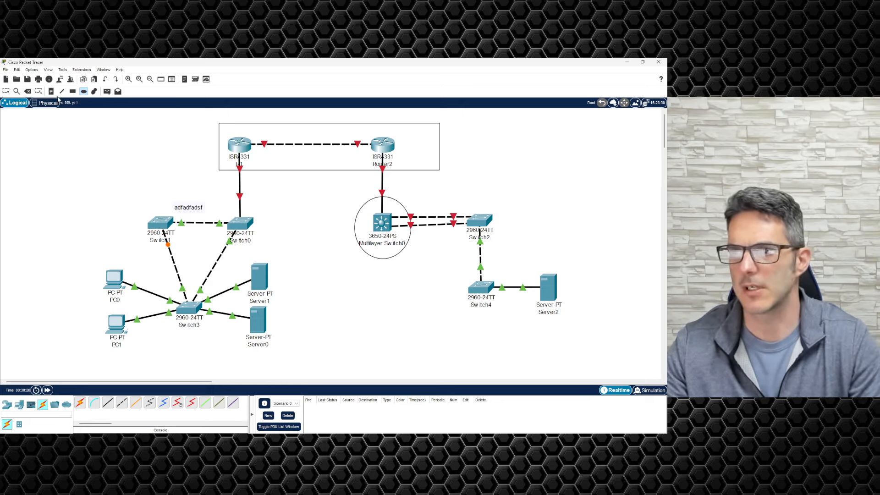
pyautogui.click(62, 91)
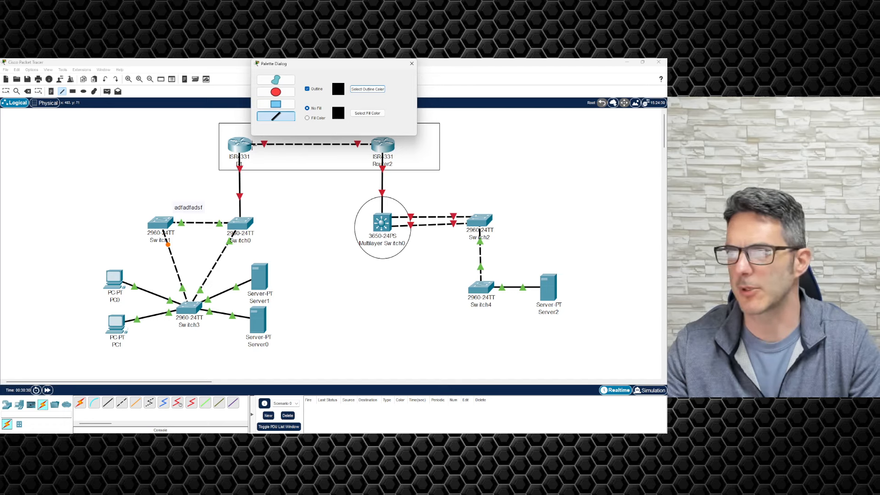
pyautogui.click(255, 133)
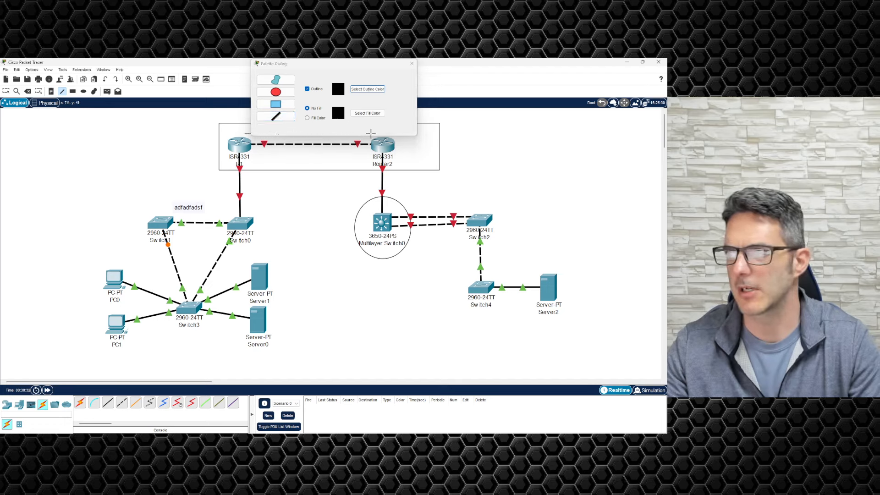
pyautogui.click(412, 64)
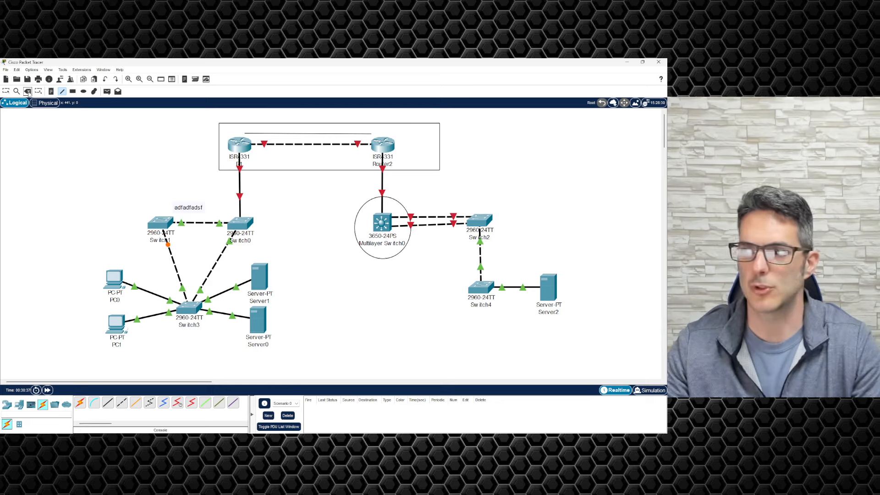
pyautogui.click(28, 92)
pyautogui.click(6, 91)
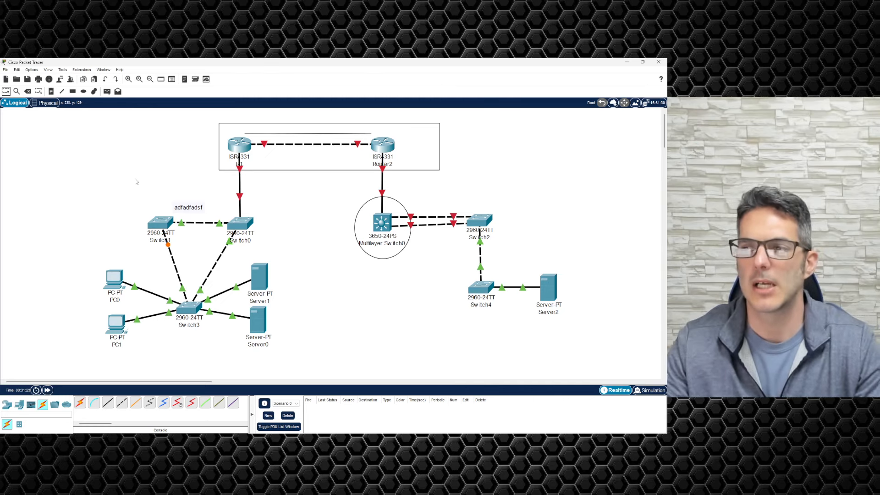
pyautogui.press('Escape')
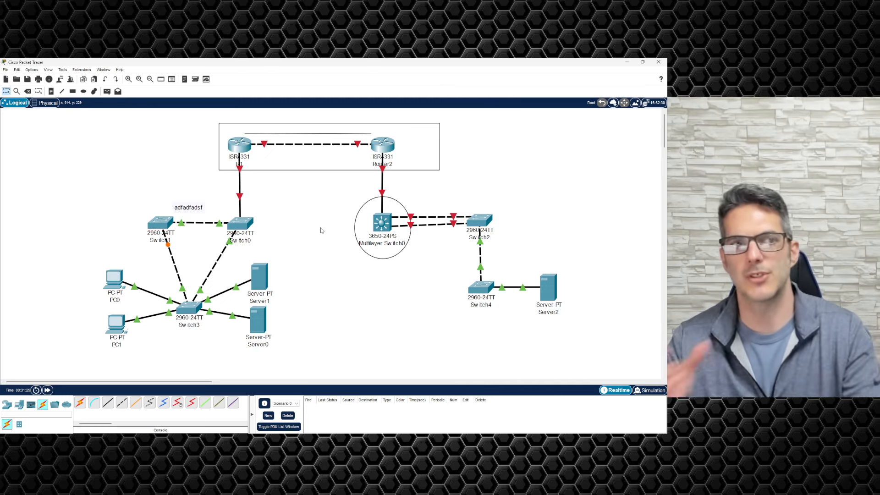